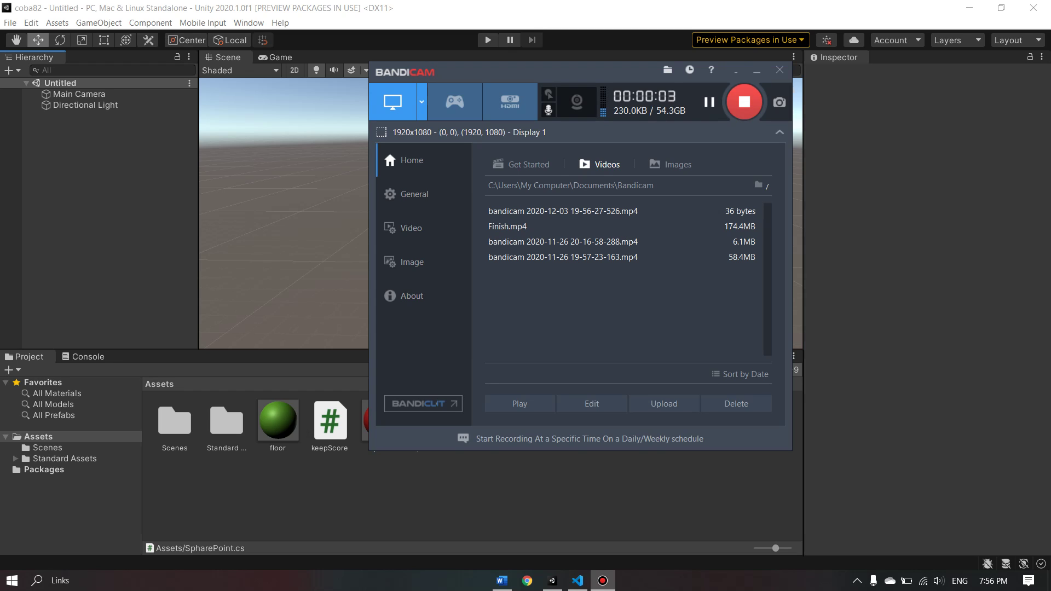
Minimize the Bandicam recorder window so the Unity editor is visible while recording continues.
{"action": "left_click", "coordinate": [757, 70]}
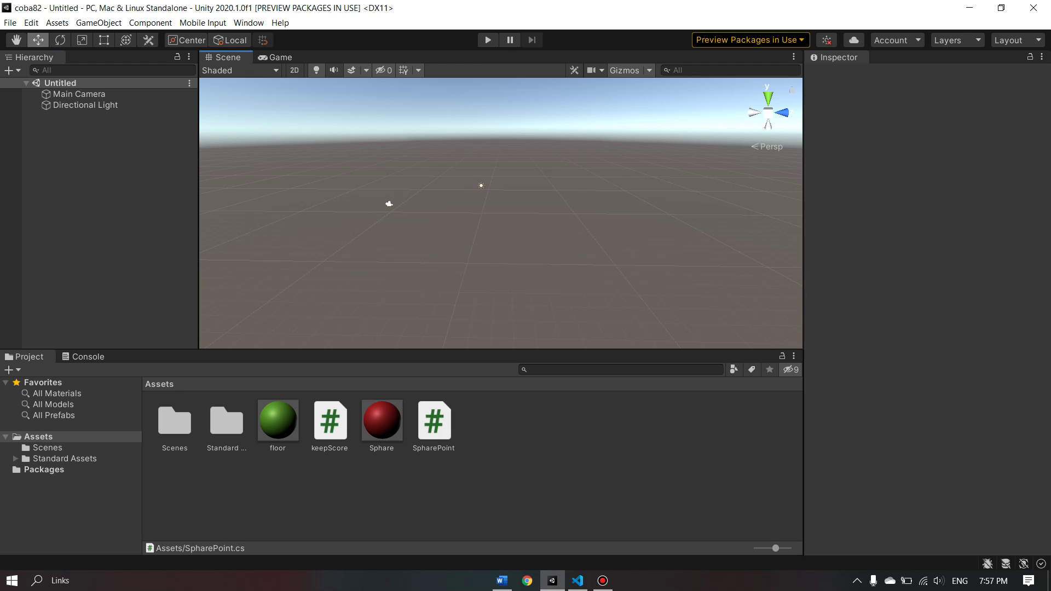
Add a 3D cube to the Hierarchy and name it 'floor'.
{"action": "right_click", "coordinate": [70, 146]}
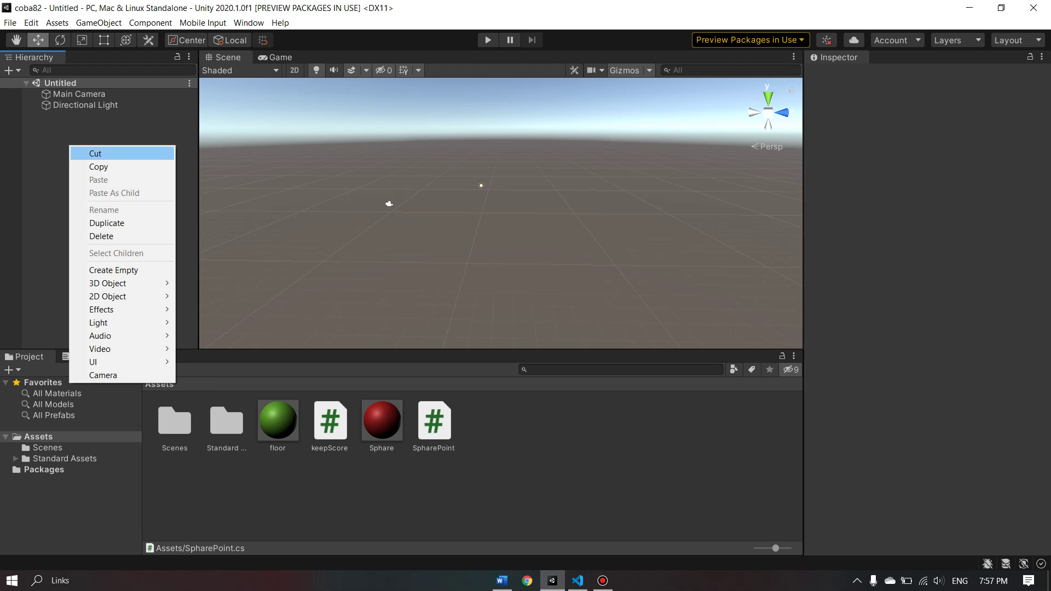
{"action": "mouse_move", "coordinate": [126, 283]}
{"action": "left_click", "coordinate": [192, 283]}
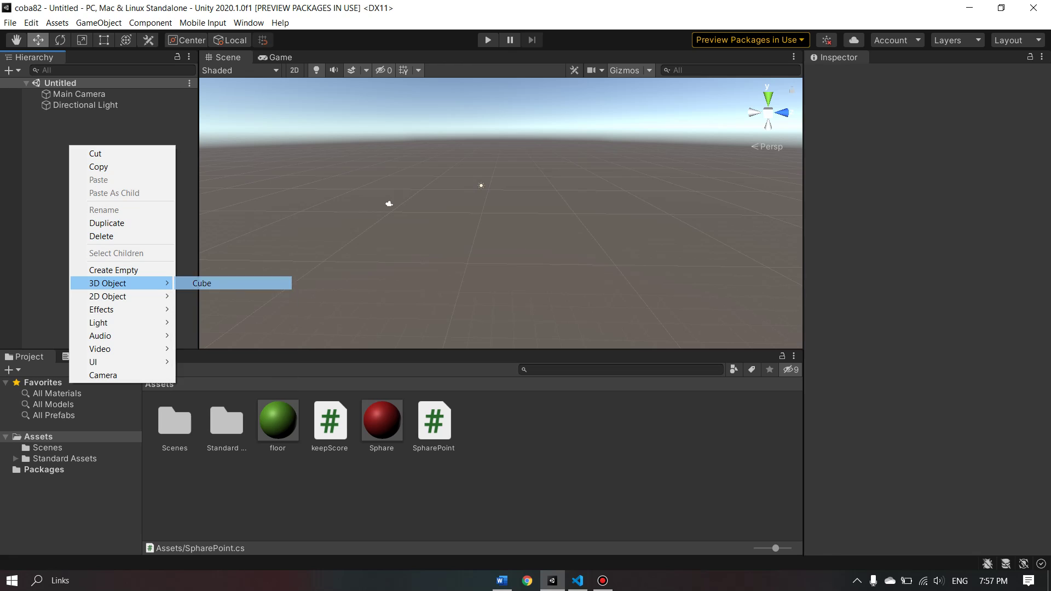
{"action": "right_click", "coordinate": [87, 116]}
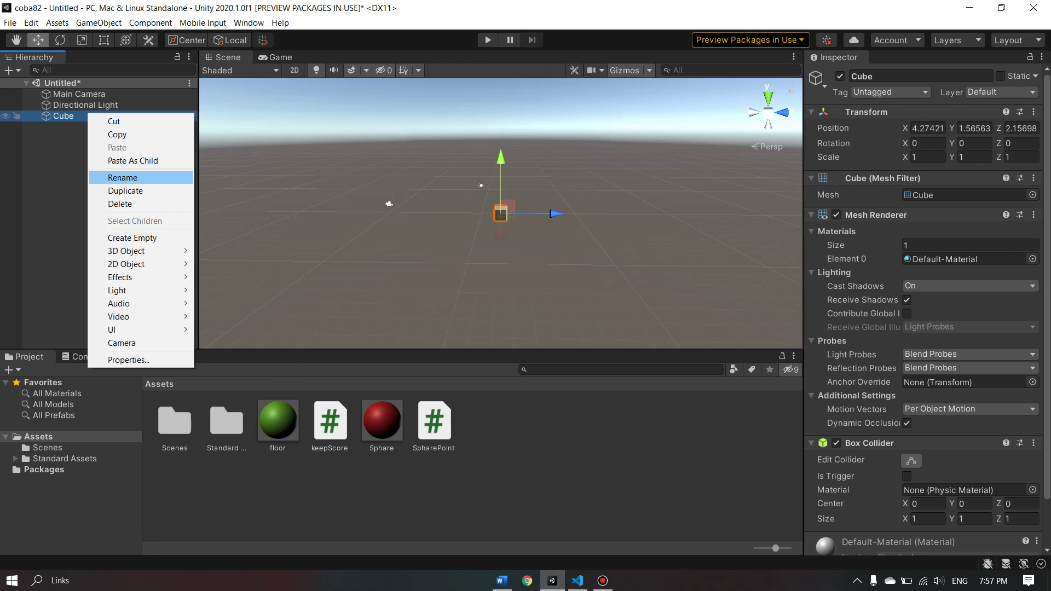
{"action": "left_click", "coordinate": [122, 178]}
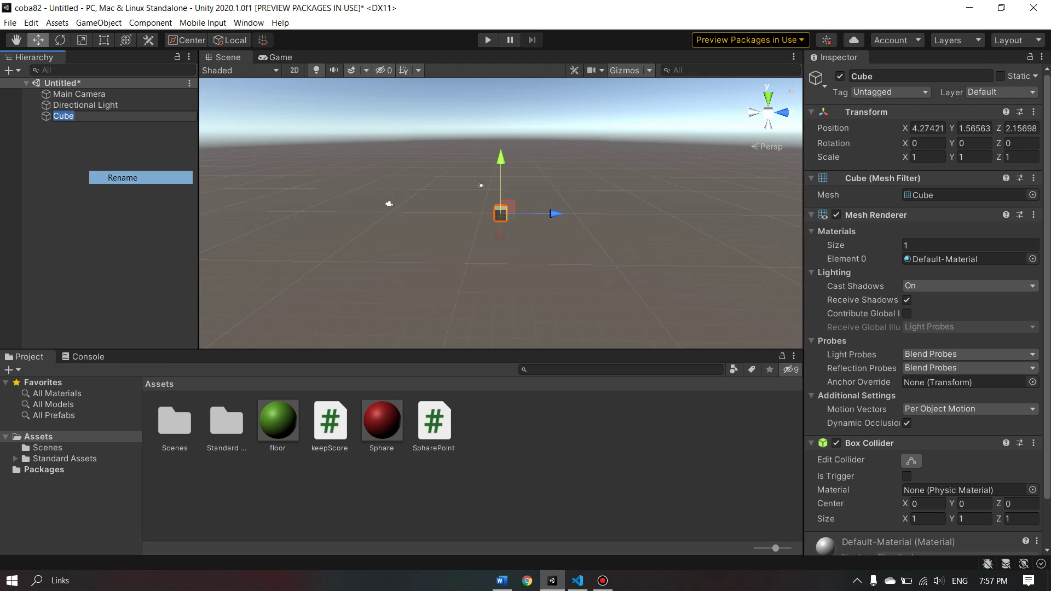
{"action": "type", "text": "f"}
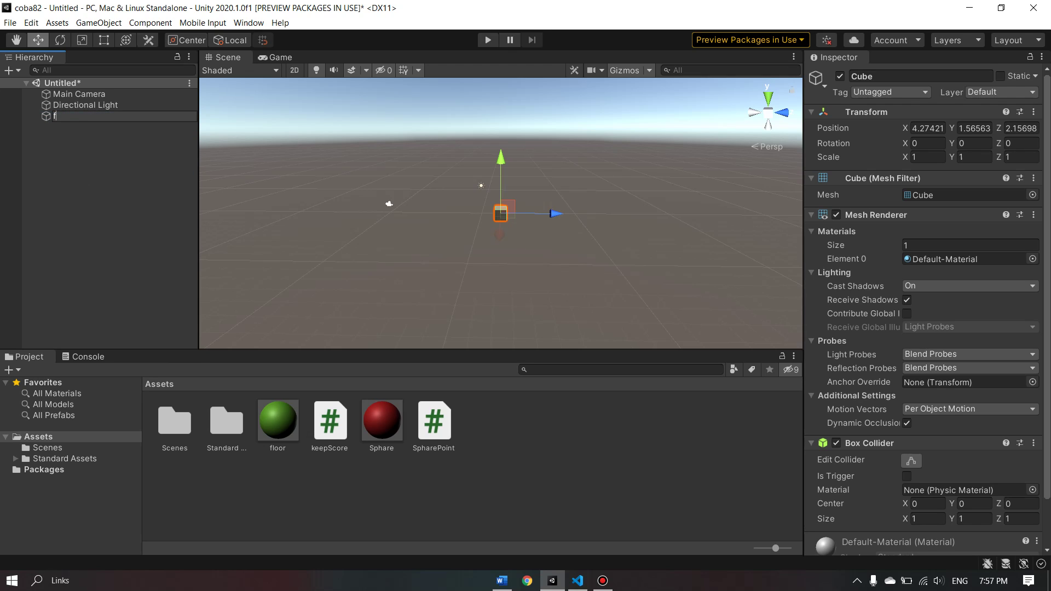
{"action": "type", "text": "loor"}
{"action": "key", "text": "Return"}
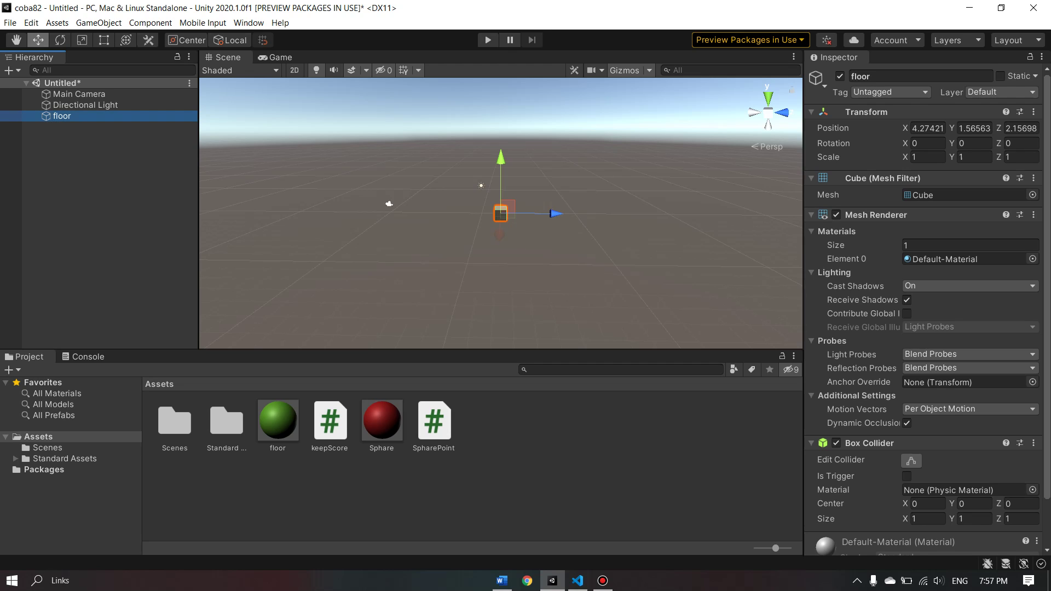
Scale the floor to 50 on X and Z, then deselect it.
{"action": "left_click", "coordinate": [925, 156]}
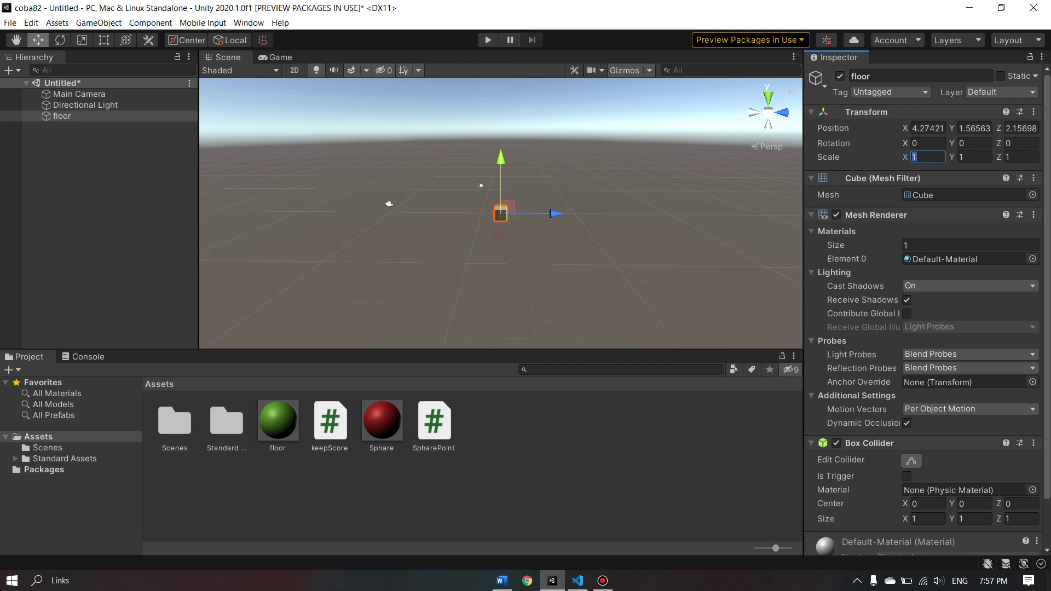
{"action": "type", "text": "50"}
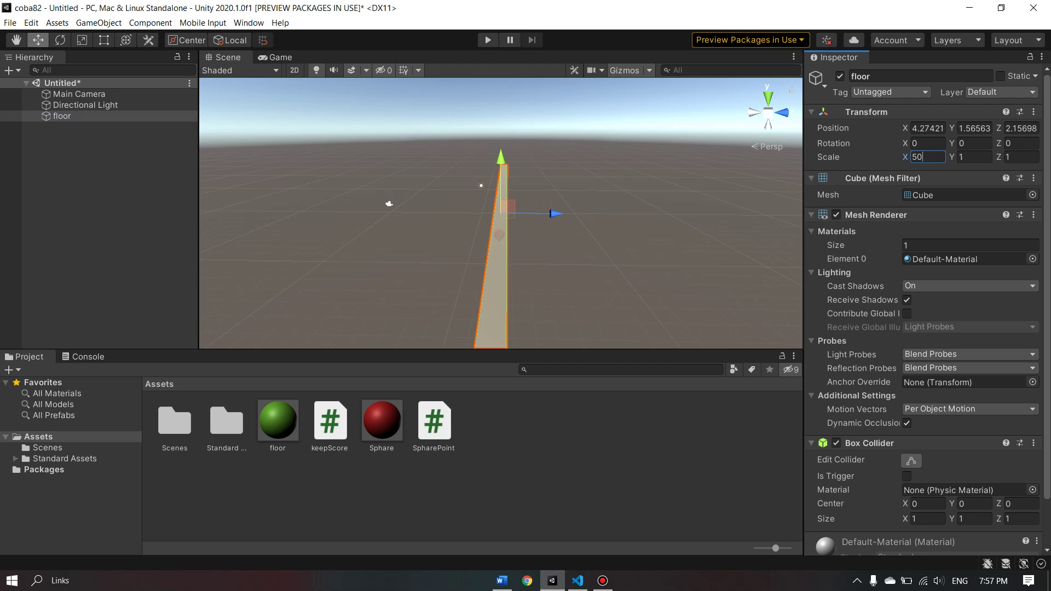
{"action": "key", "text": "Tab"}
{"action": "key", "text": "Tab"}
{"action": "type", "text": "50"}
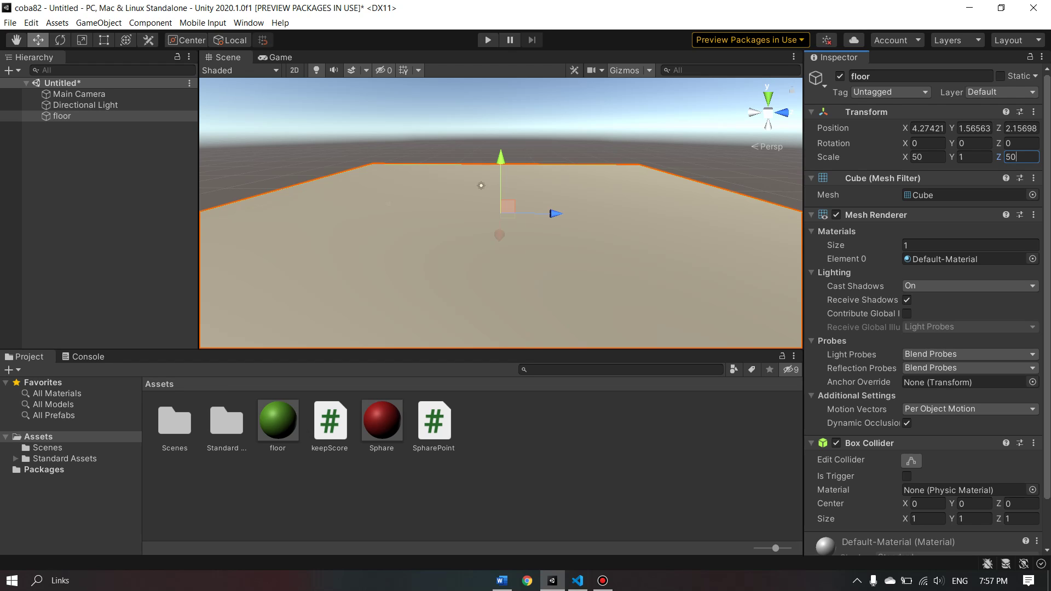
{"action": "key", "text": "shift+d"}
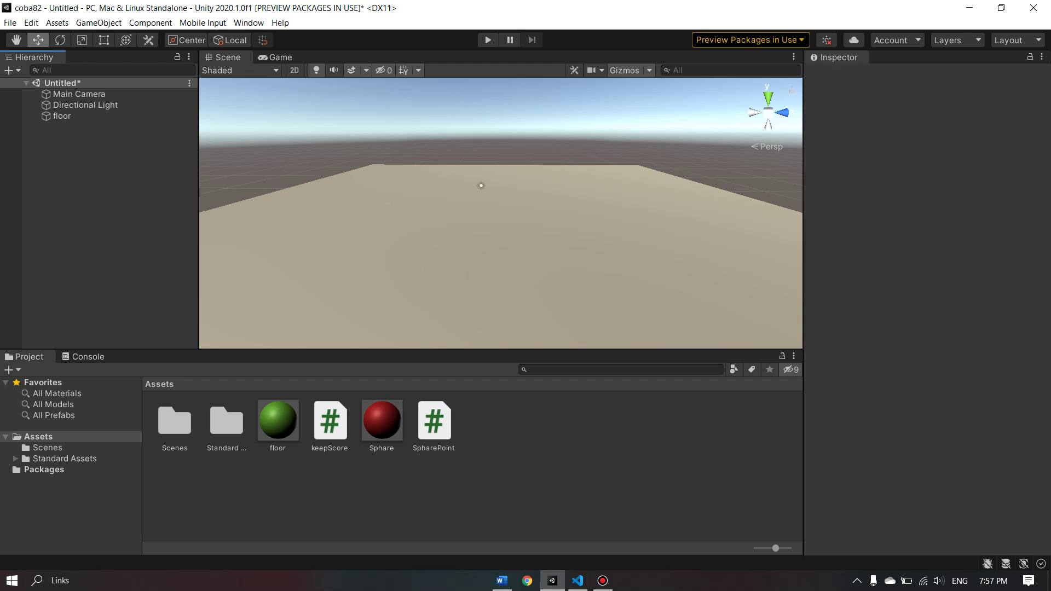
Create a new material in the Project named 'floor2'.
{"action": "right_click", "coordinate": [505, 431]}
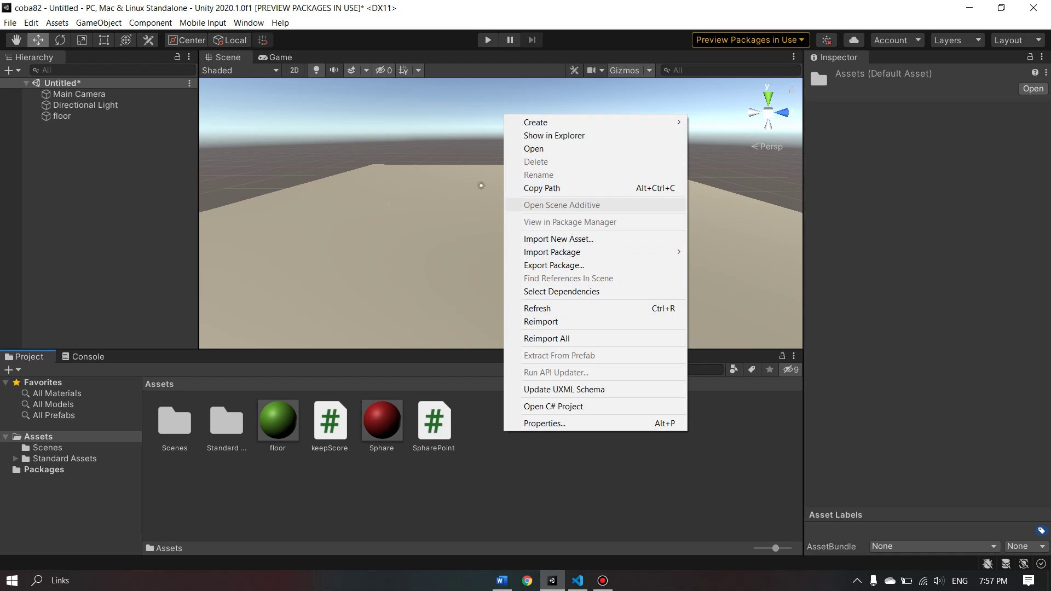
{"action": "mouse_move", "coordinate": [548, 122]}
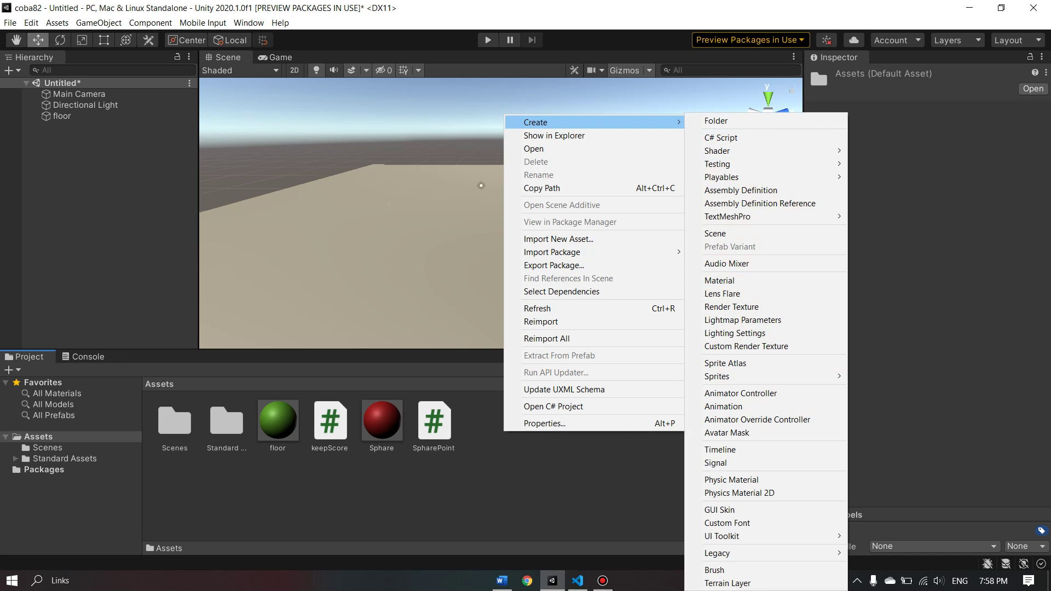
{"action": "left_click", "coordinate": [719, 281]}
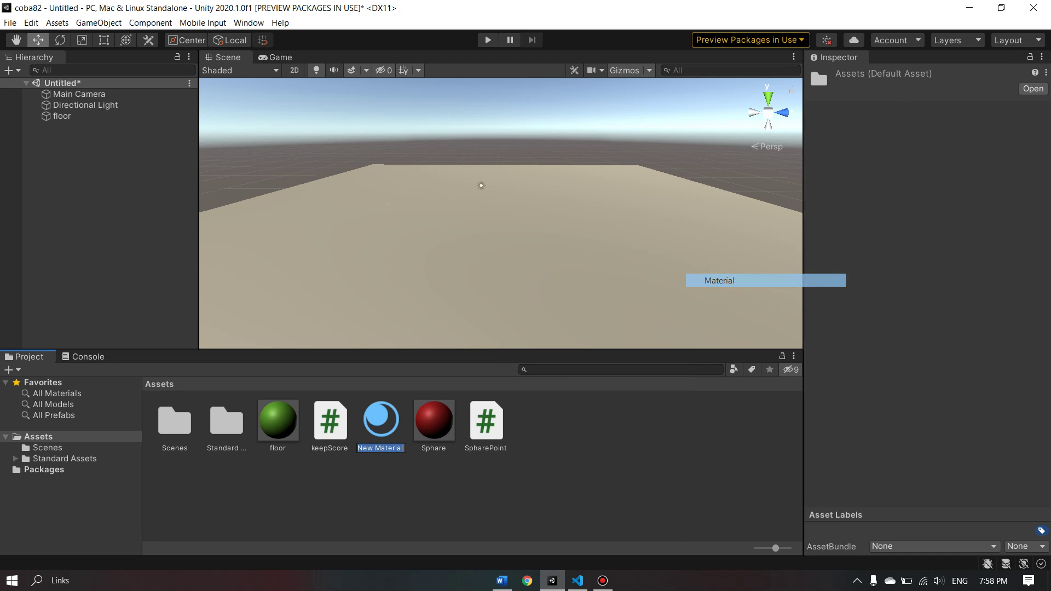
{"action": "key", "text": "BackSpace"}
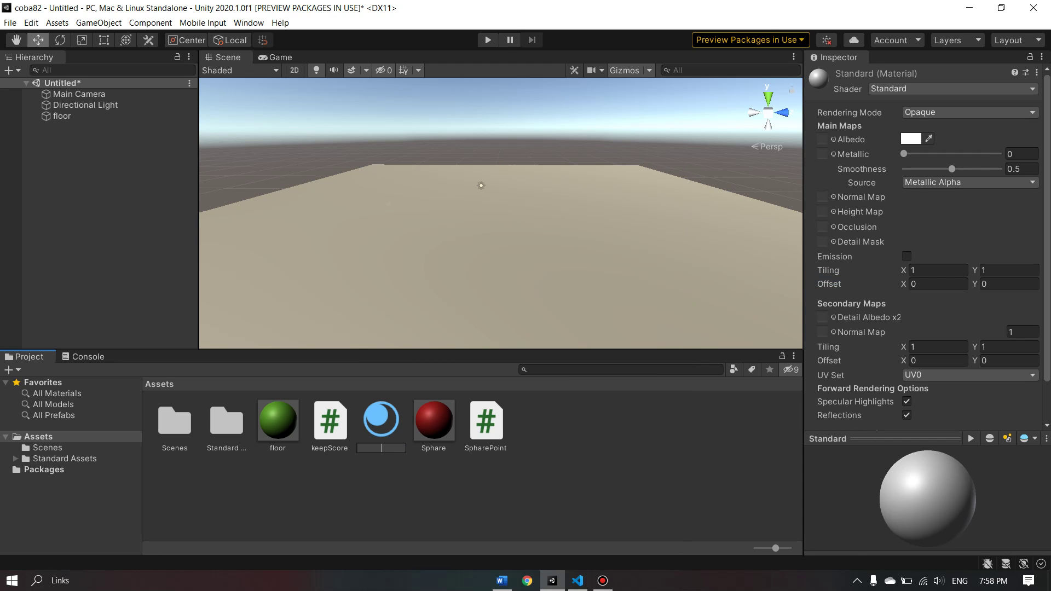
{"action": "type", "text": "floo"}
{"action": "type", "text": "r"}
{"action": "type", "text": "2"}
{"action": "key", "text": "Return"}
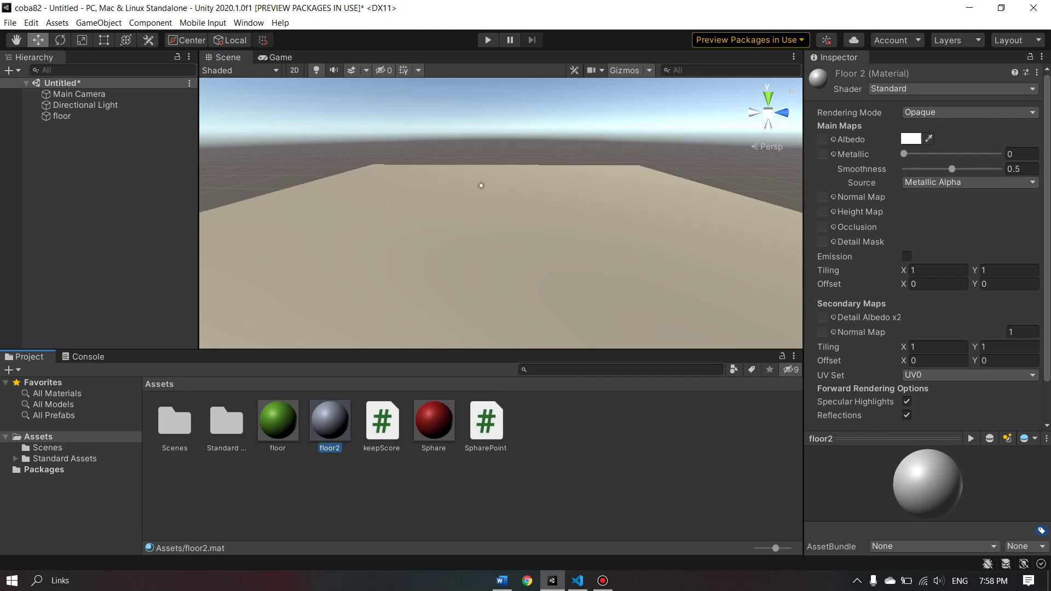
Give floor2 a green albedo and raise its Smoothness to about 0.649.
{"action": "left_click", "coordinate": [911, 138]}
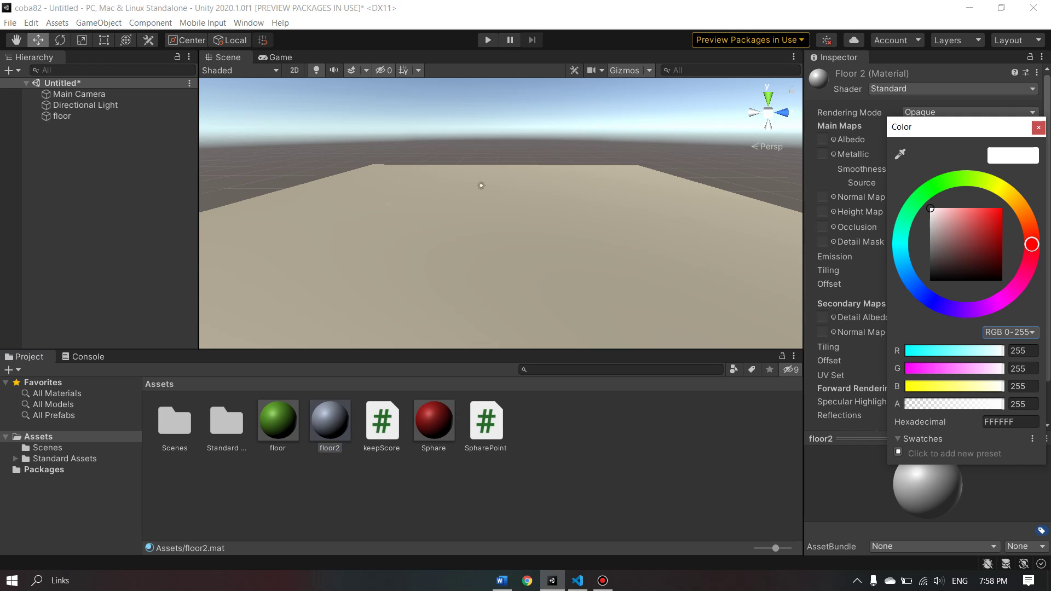
{"action": "left_click_drag", "start_coordinate": [1032, 244], "coordinate": [947, 181]}
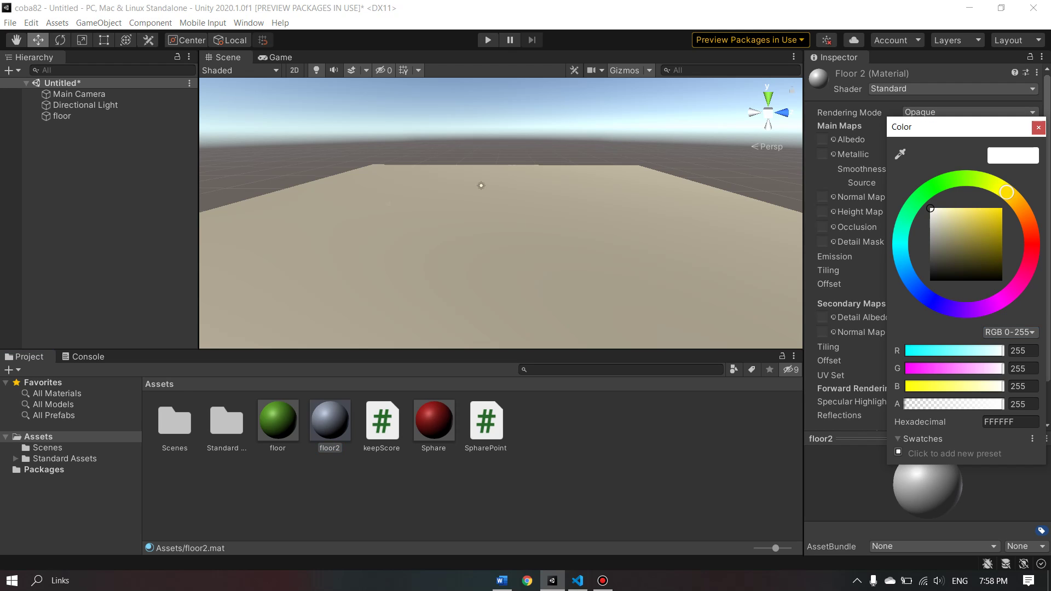
{"action": "mouse_move", "coordinate": [956, 235]}
{"action": "left_mouse_down"}
{"action": "mouse_move", "coordinate": [959, 215]}
{"action": "mouse_move", "coordinate": [984, 228]}
{"action": "left_mouse_up"}
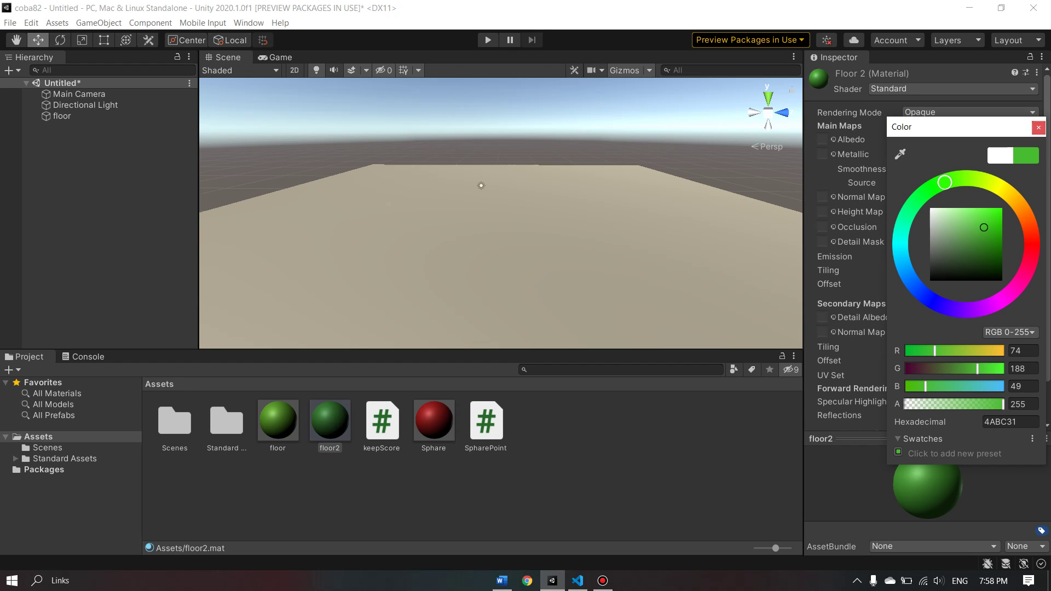
{"action": "left_click", "coordinate": [1039, 127]}
{"action": "left_click_drag", "start_coordinate": [903, 154], "coordinate": [965, 168]}
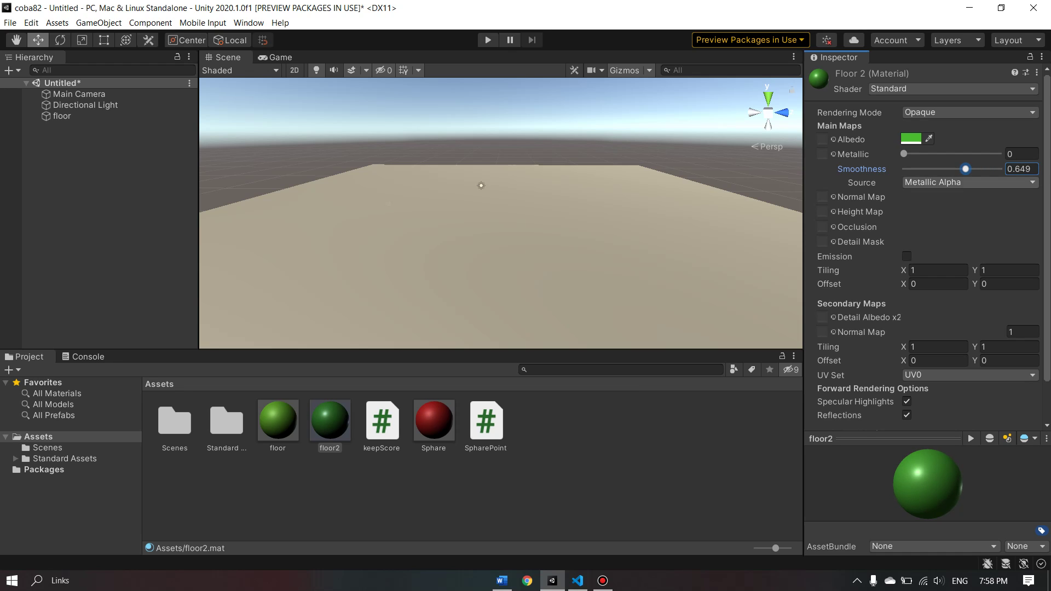
Apply the floor2 material to the floor so it turns green.
{"action": "left_click", "coordinate": [493, 263]}
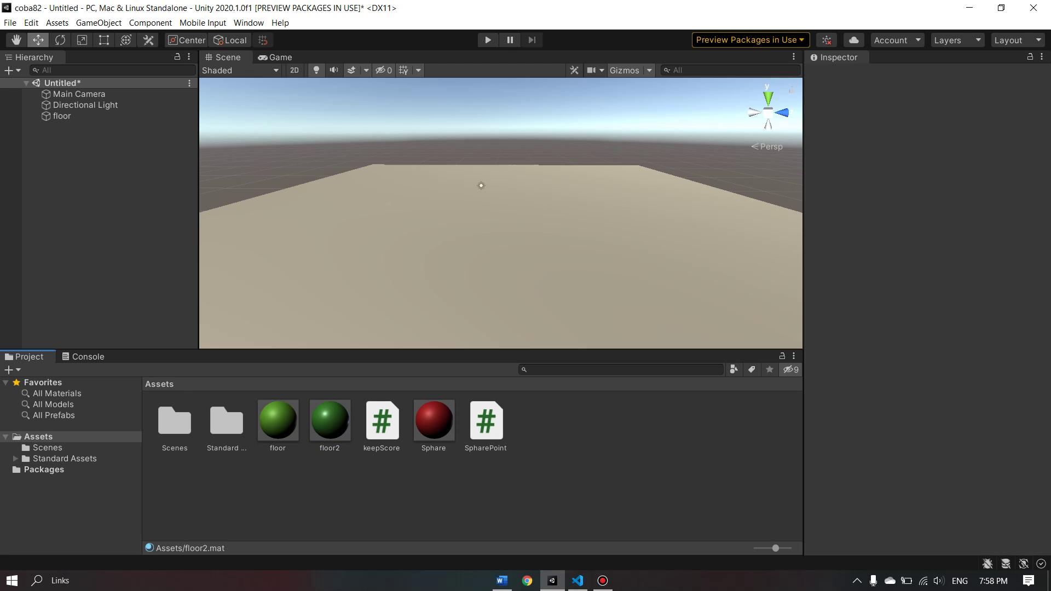
{"action": "left_click_drag", "start_coordinate": [330, 420], "coordinate": [492, 262]}
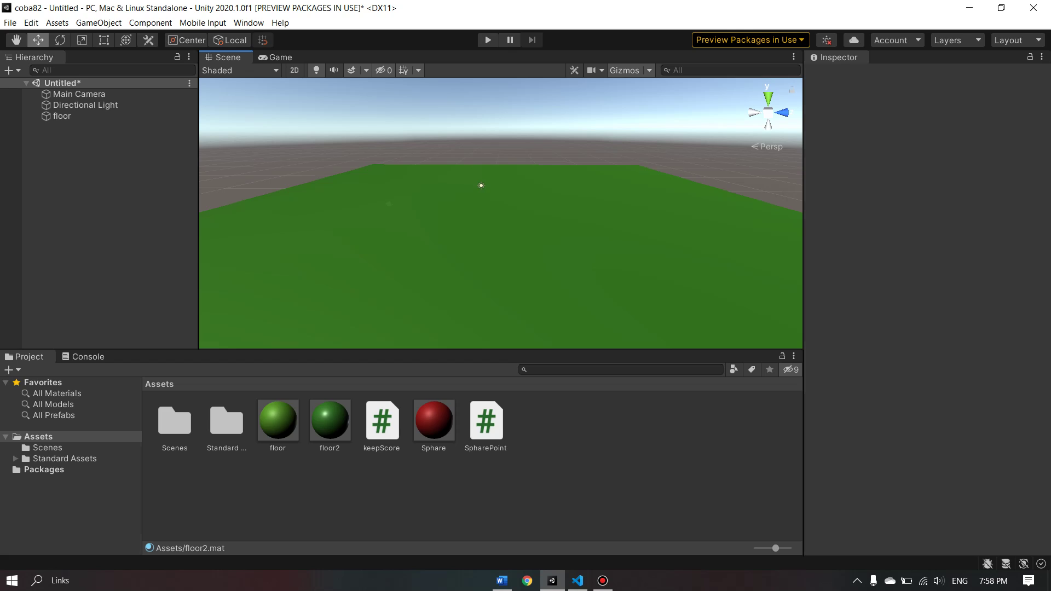
{"action": "left_click", "coordinate": [110, 219]}
Place the Standard Assets FPSController prefab in the scene, raised to about Y 2.9.
{"action": "double_click", "coordinate": [226, 421]}
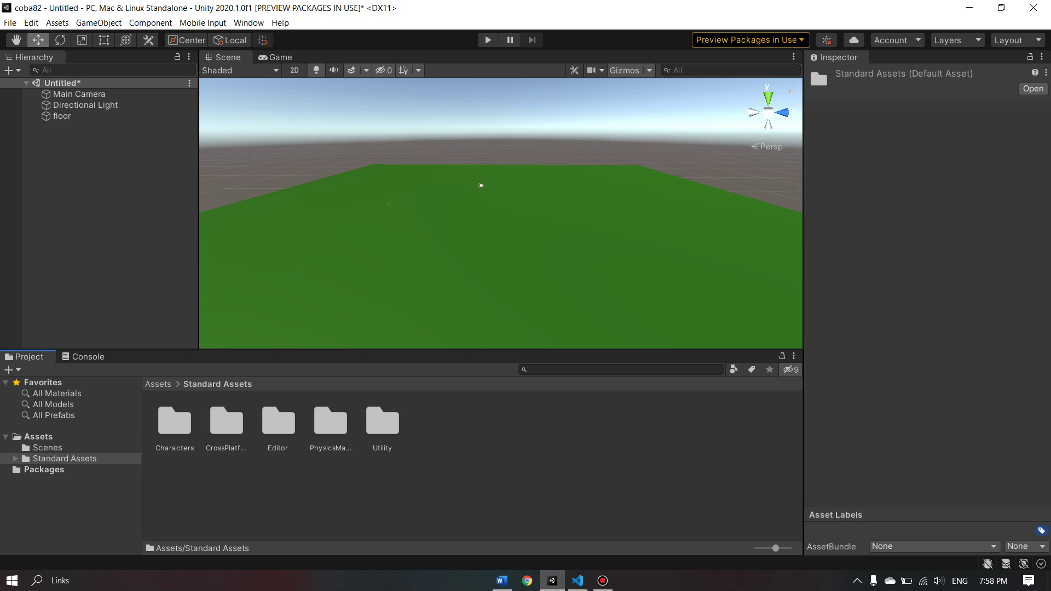
{"action": "double_click", "coordinate": [175, 422]}
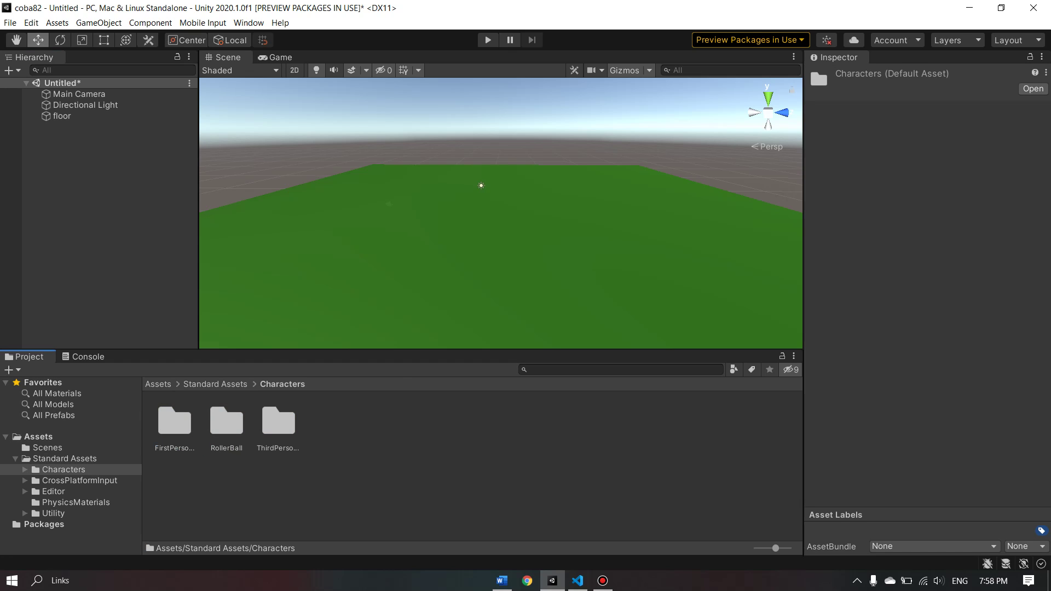
{"action": "double_click", "coordinate": [174, 421]}
{"action": "double_click", "coordinate": [226, 421]}
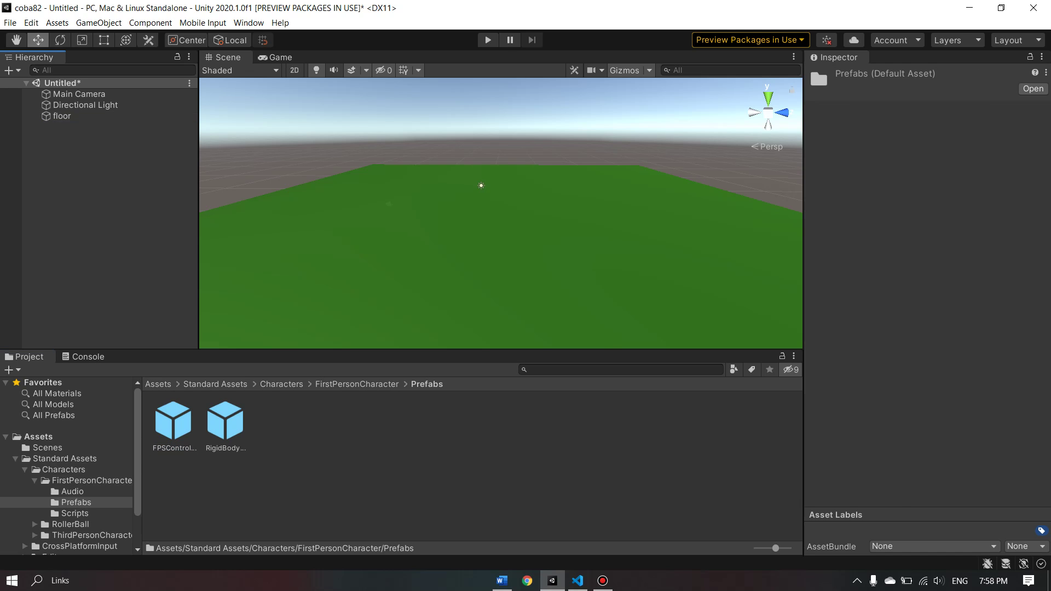
{"action": "left_click_drag", "start_coordinate": [173, 421], "coordinate": [82, 129]}
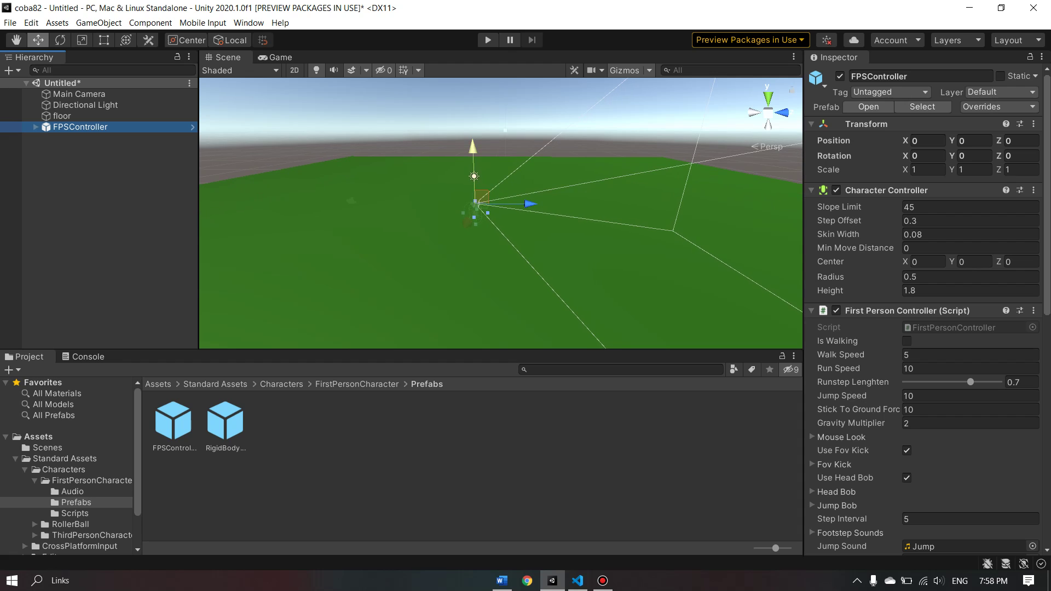
{"action": "left_click_drag", "start_coordinate": [473, 148], "coordinate": [470, 106]}
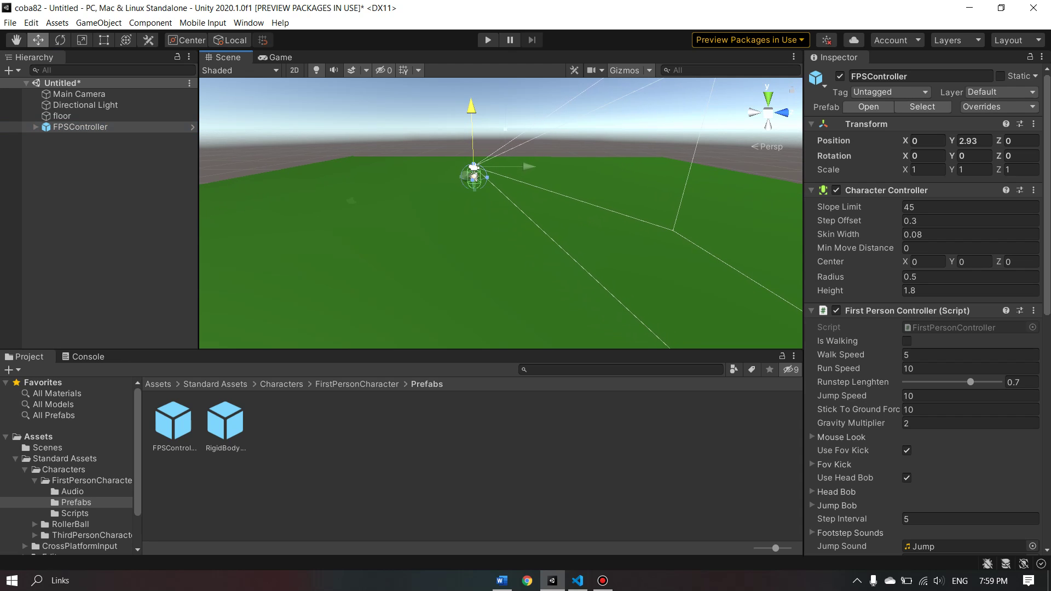
{"action": "left_click", "coordinate": [72, 164]}
Add a Sphere to the scene and lift it to Y 2.8 above the floor.
{"action": "right_click", "coordinate": [72, 164]}
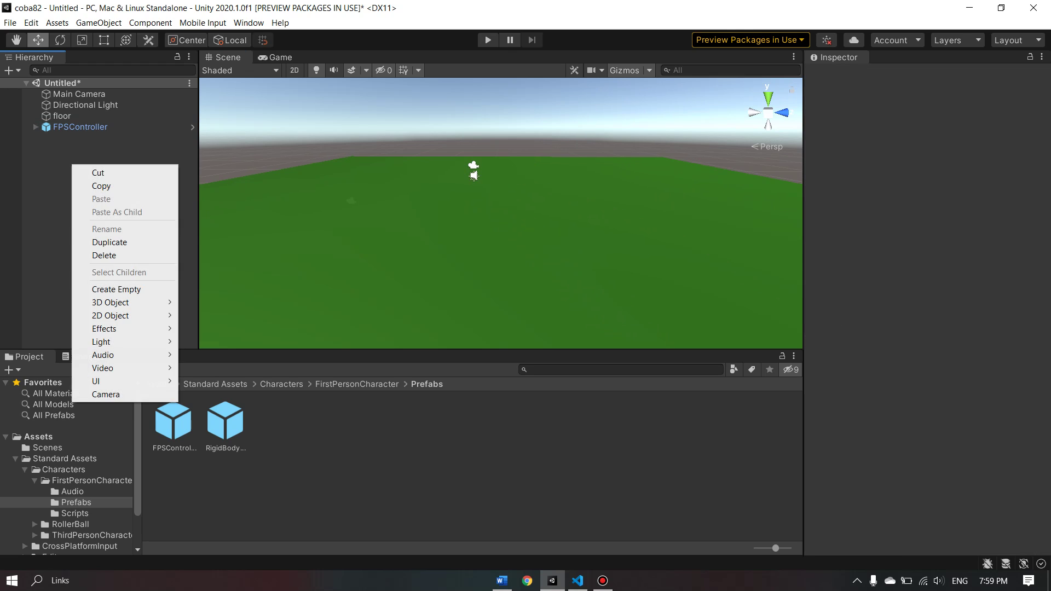
{"action": "mouse_move", "coordinate": [115, 302]}
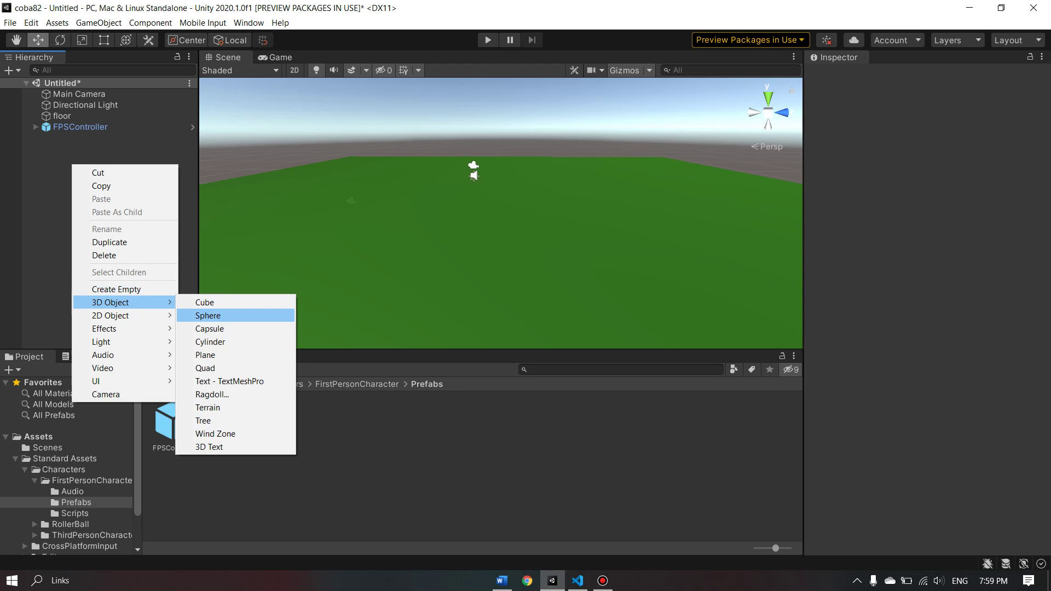
{"action": "left_click", "coordinate": [208, 316]}
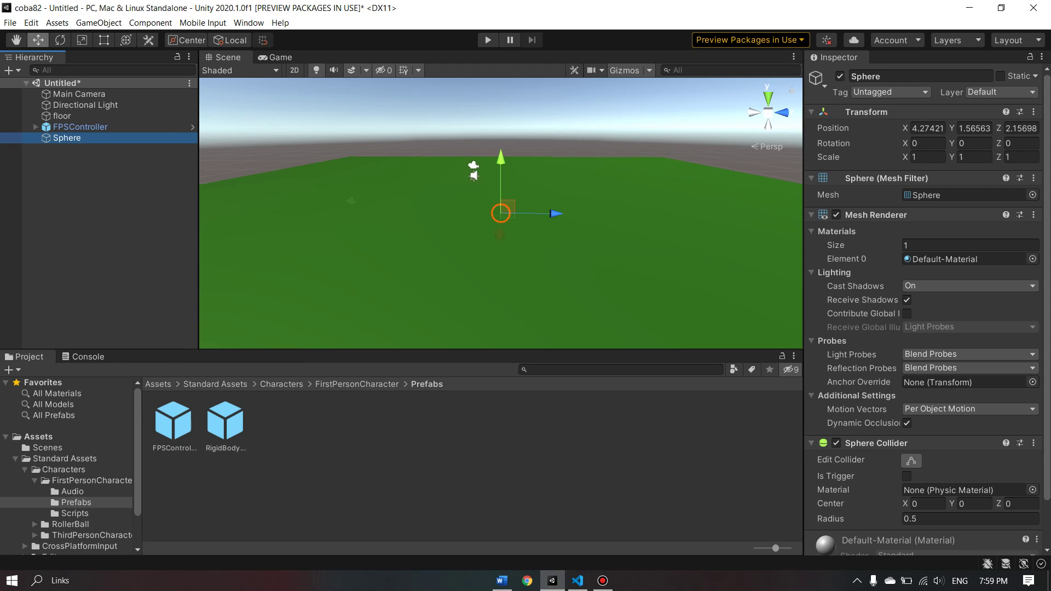
{"action": "left_click_drag", "start_coordinate": [500, 160], "coordinate": [501, 139]}
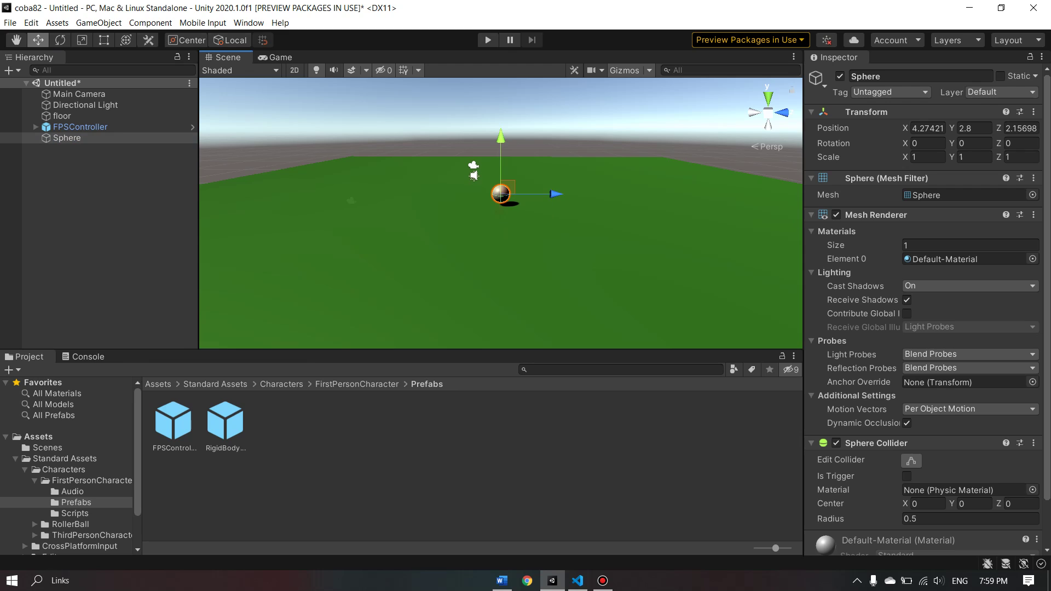
{"action": "left_click", "coordinate": [499, 235]}
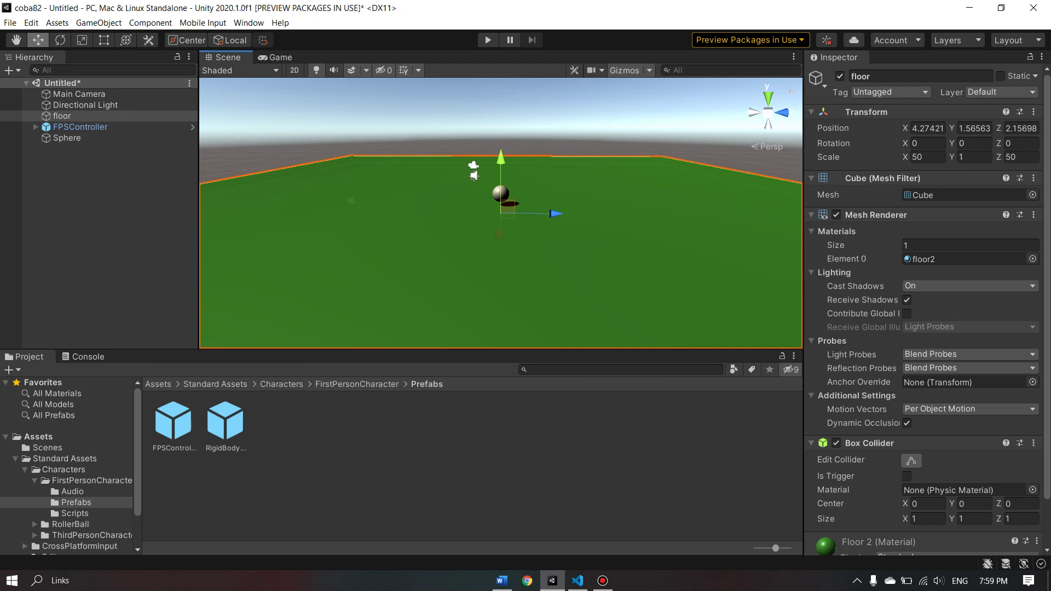
{"action": "left_click", "coordinate": [39, 437]}
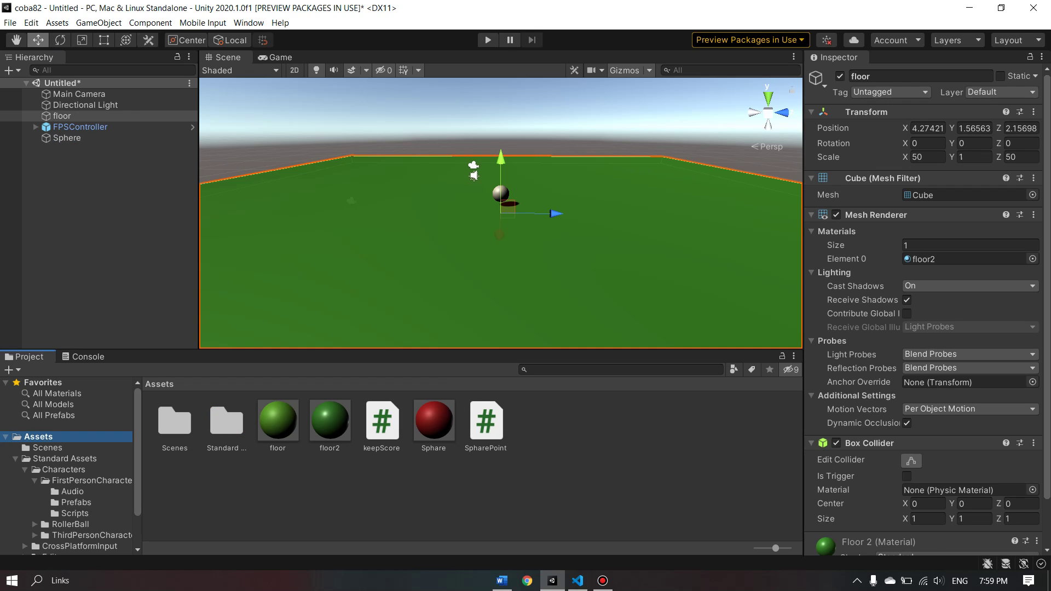
{"action": "left_click", "coordinate": [500, 193]}
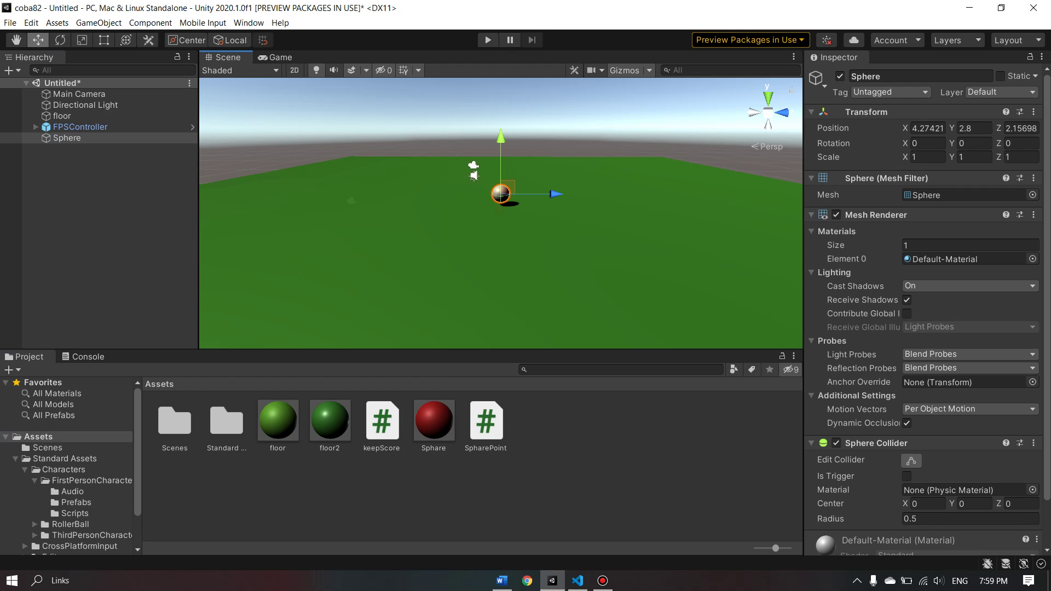
Create a new material in Assets named 'sphare2'.
{"action": "right_click", "coordinate": [554, 431]}
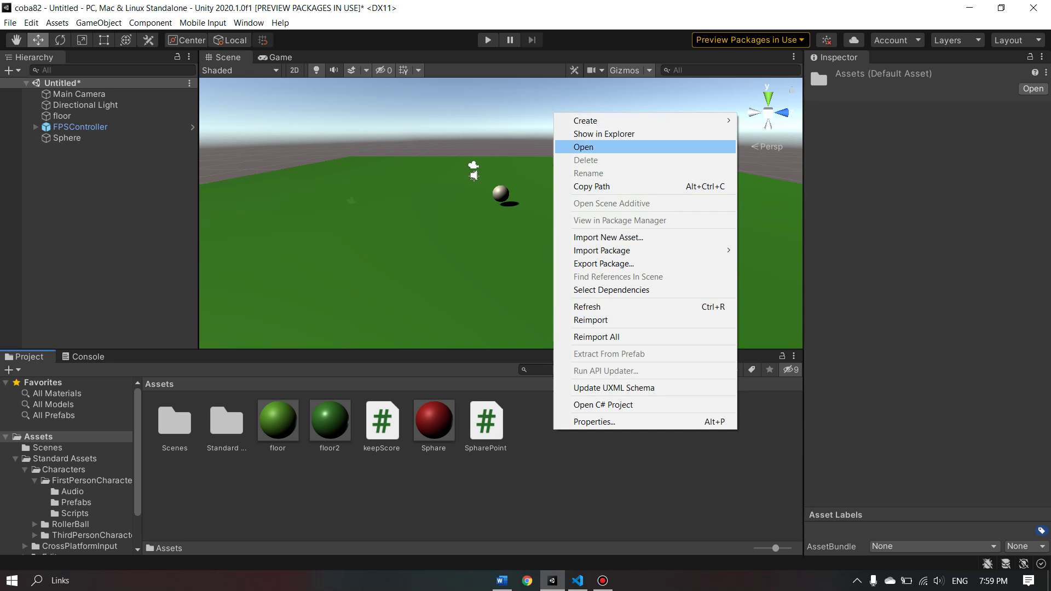
{"action": "mouse_move", "coordinate": [597, 120]}
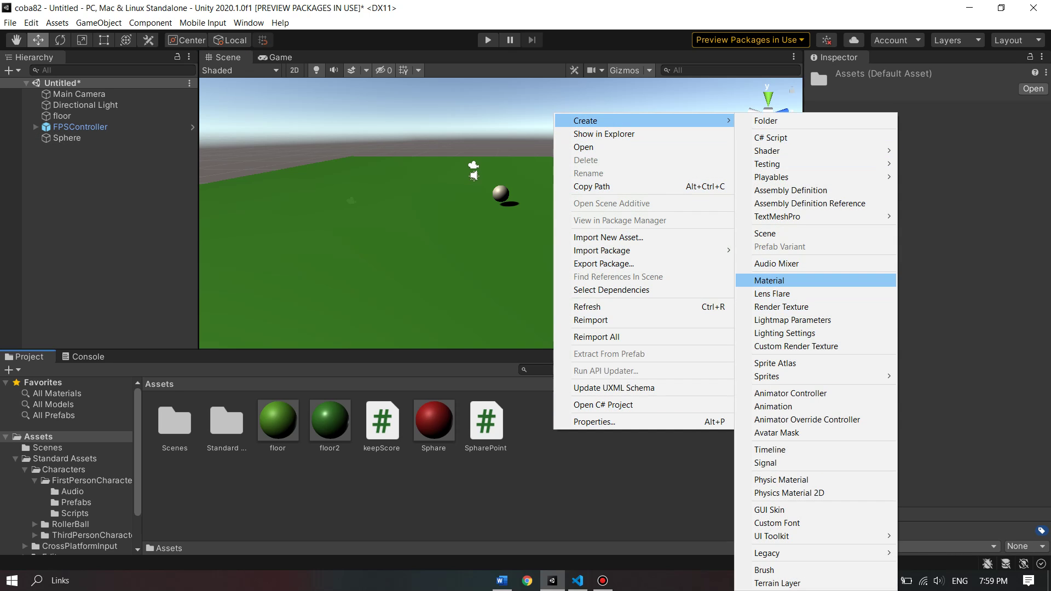
{"action": "left_click", "coordinate": [769, 281]}
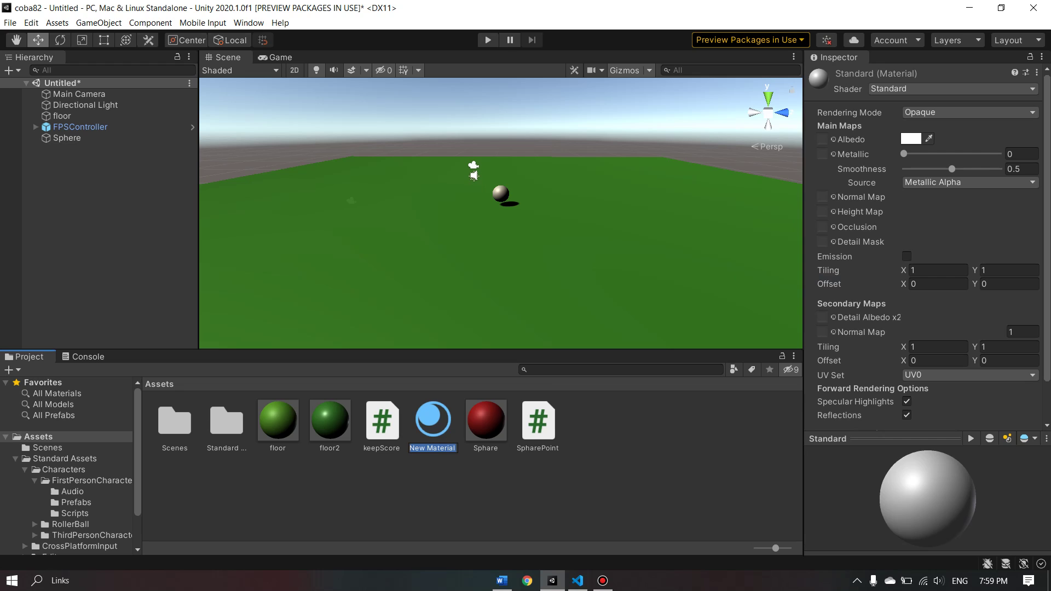
{"action": "key", "text": "BackSpace"}
{"action": "type", "text": "p"}
{"action": "type", "text": "hare"}
{"action": "type", "text": "2"}
{"action": "key", "text": "Return"}
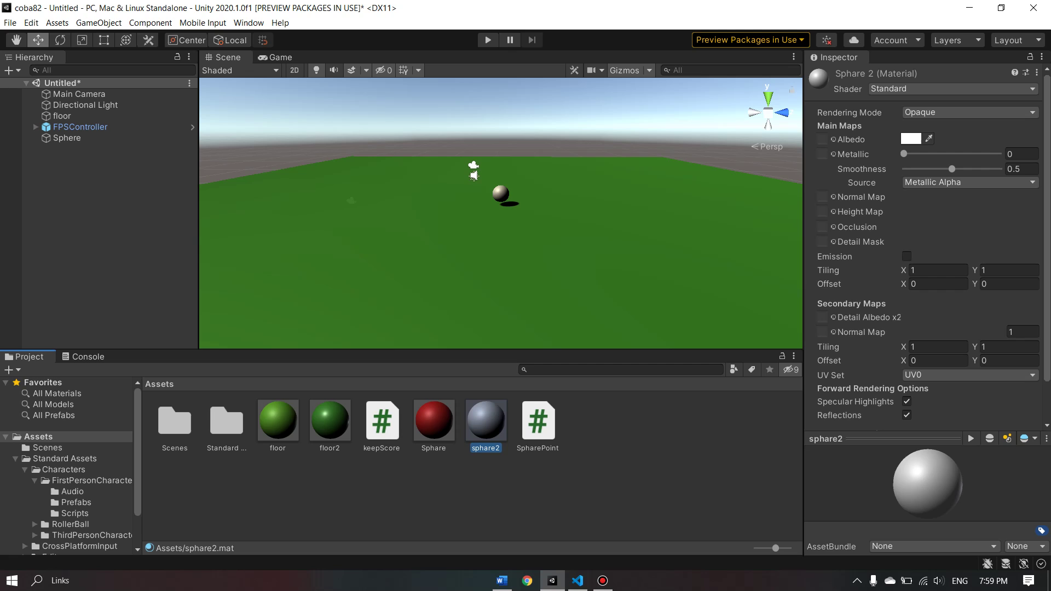
Set sphare2's albedo to blue, about 289FD7, with green channel 159.
{"action": "left_click", "coordinate": [911, 139]}
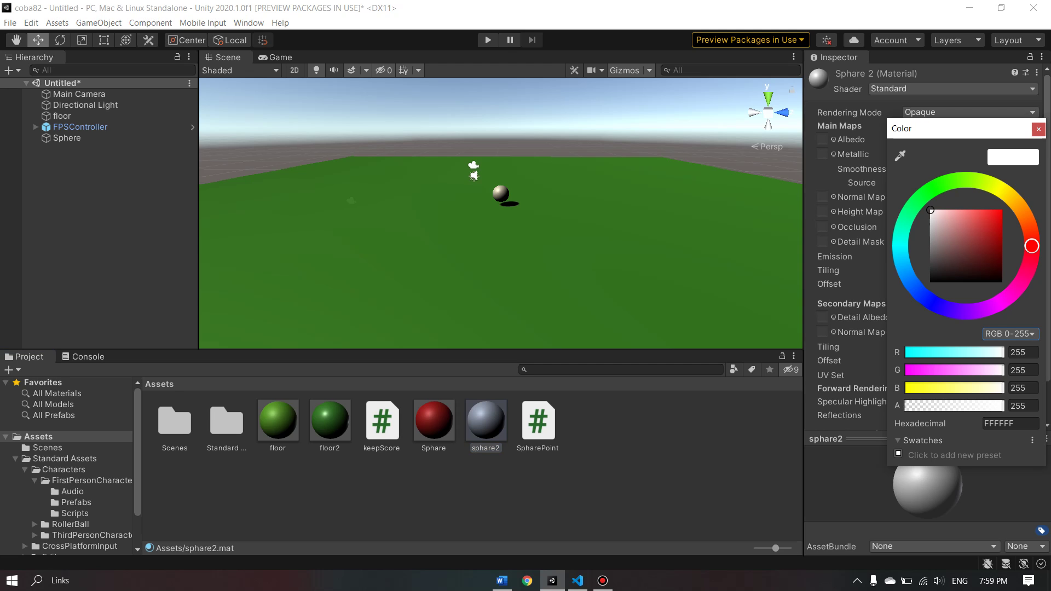
{"action": "left_click_drag", "start_coordinate": [1031, 245], "coordinate": [997, 303]}
{"action": "left_click_drag", "start_coordinate": [925, 298], "coordinate": [936, 305]}
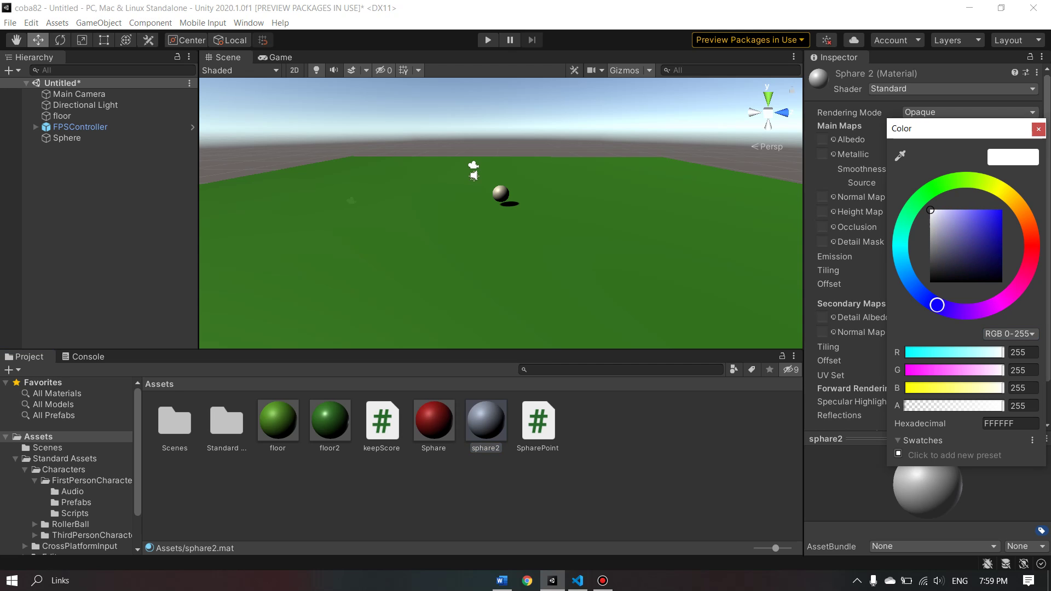
{"action": "mouse_move", "coordinate": [931, 210]}
{"action": "left_mouse_down"}
{"action": "mouse_move", "coordinate": [989, 211]}
{"action": "mouse_move", "coordinate": [992, 221]}
{"action": "left_mouse_up"}
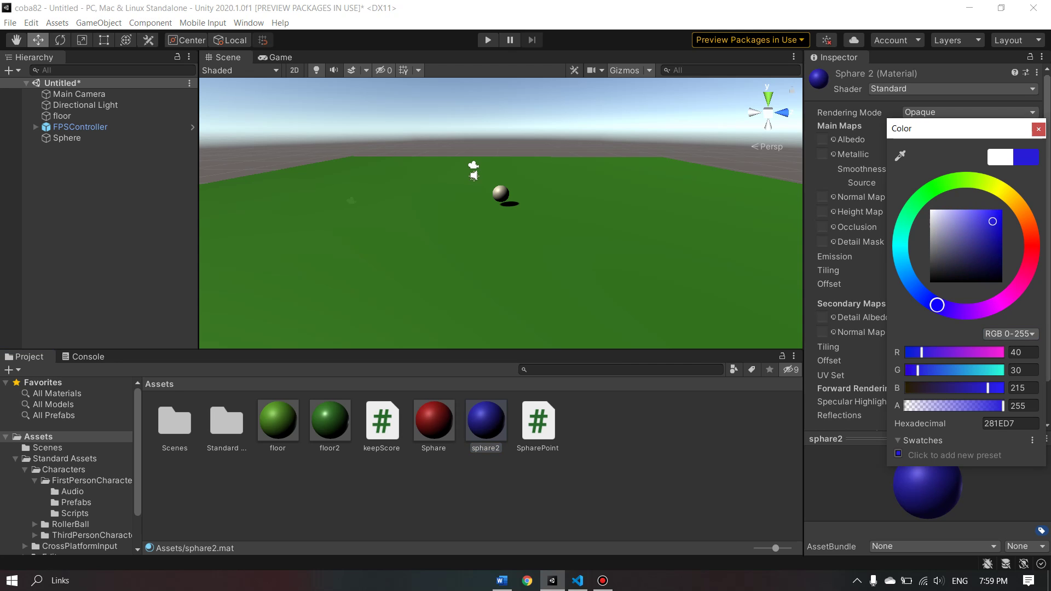
{"action": "left_click", "coordinate": [1024, 370]}
{"action": "type", "text": "215"}
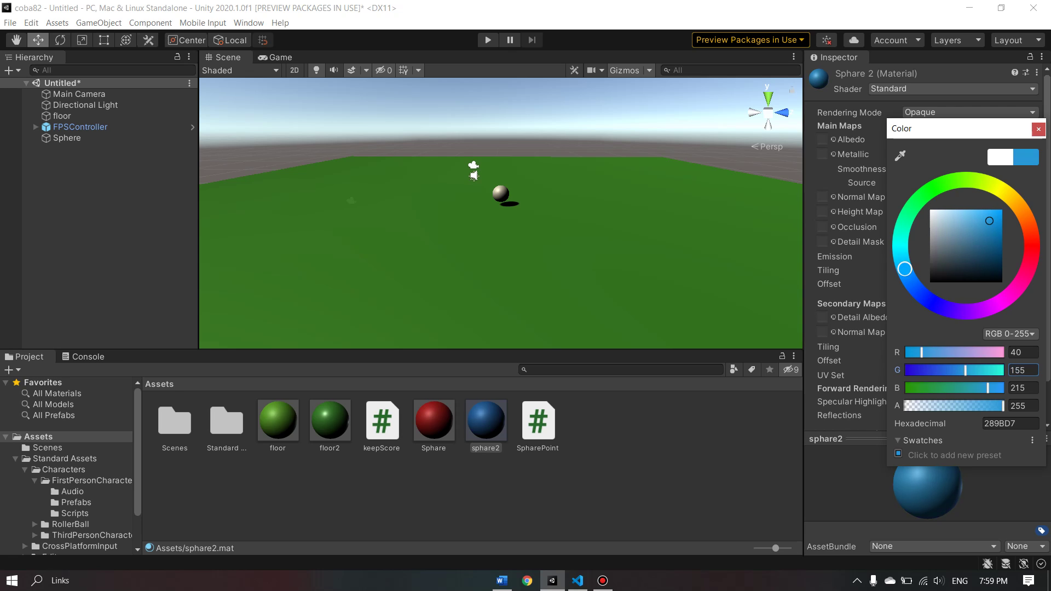
{"action": "key", "text": "BackSpace"}
{"action": "key", "text": "BackSpace"}
{"action": "key", "text": "BackSpace"}
{"action": "type", "text": "159"}
{"action": "key", "text": "Return"}
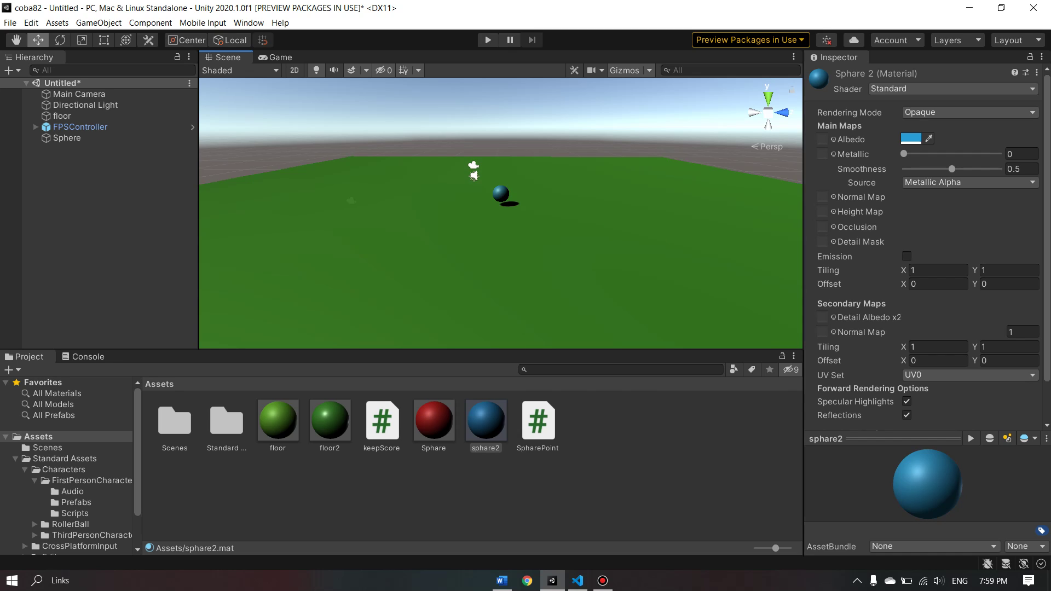
Move the Scene camera closer to the blue sphere and select it.
{"action": "key", "text": "Escape"}
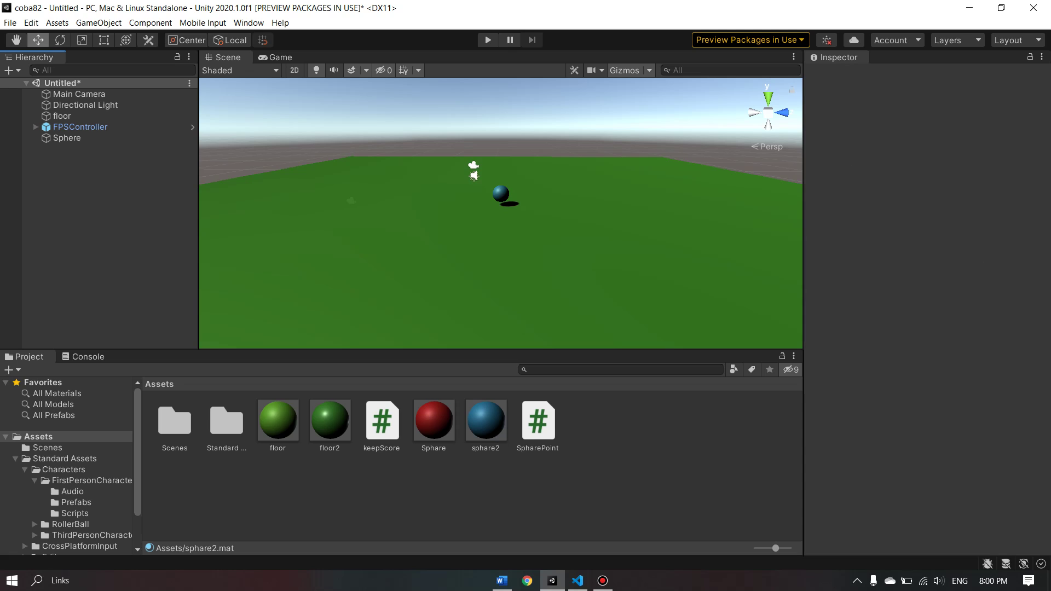
{"action": "key", "text": "Left"}
{"action": "key", "text": "Up"}
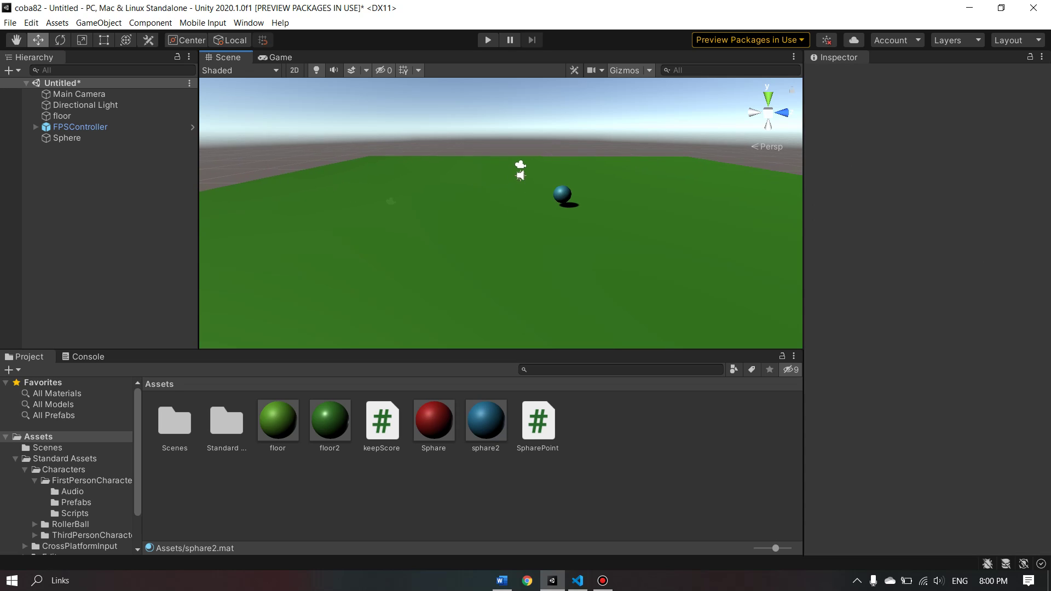
{"action": "key", "text": "Left"}
{"action": "key", "text": "Right"}
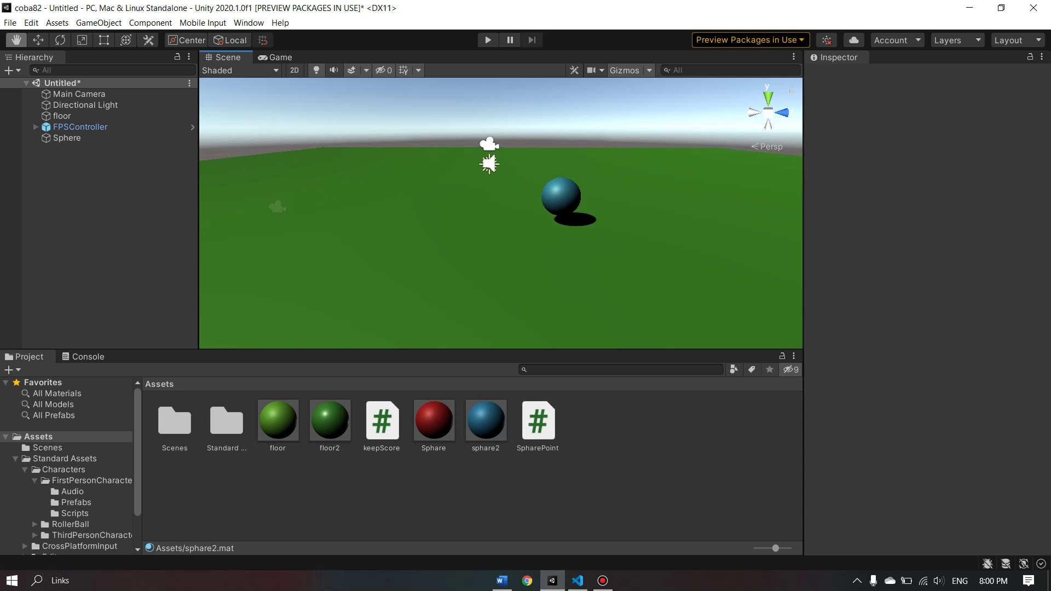
{"action": "key", "text": "Up"}
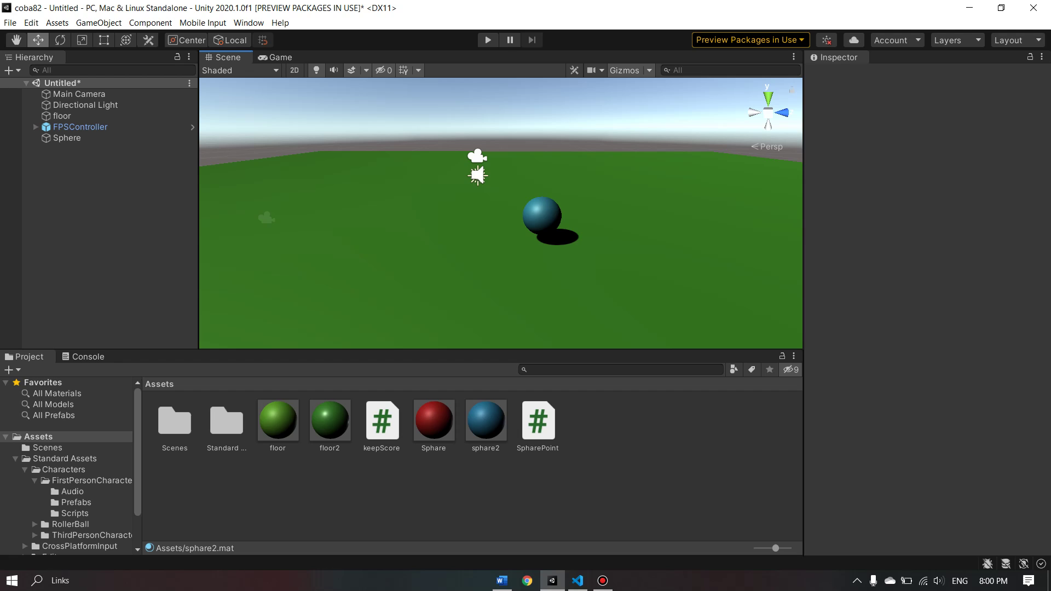
{"action": "left_click", "coordinate": [542, 215]}
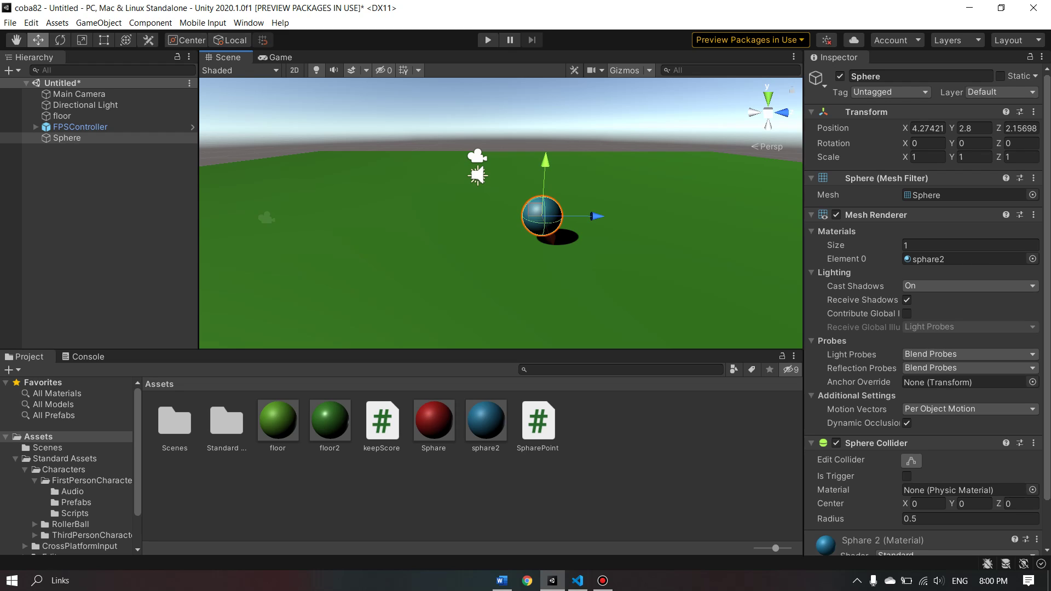
Add a Rigidbody component to the Sphere using the 'rig' search.
{"action": "scroll", "coordinate": [925, 307], "scroll_direction": "down", "scroll_amount": 3}
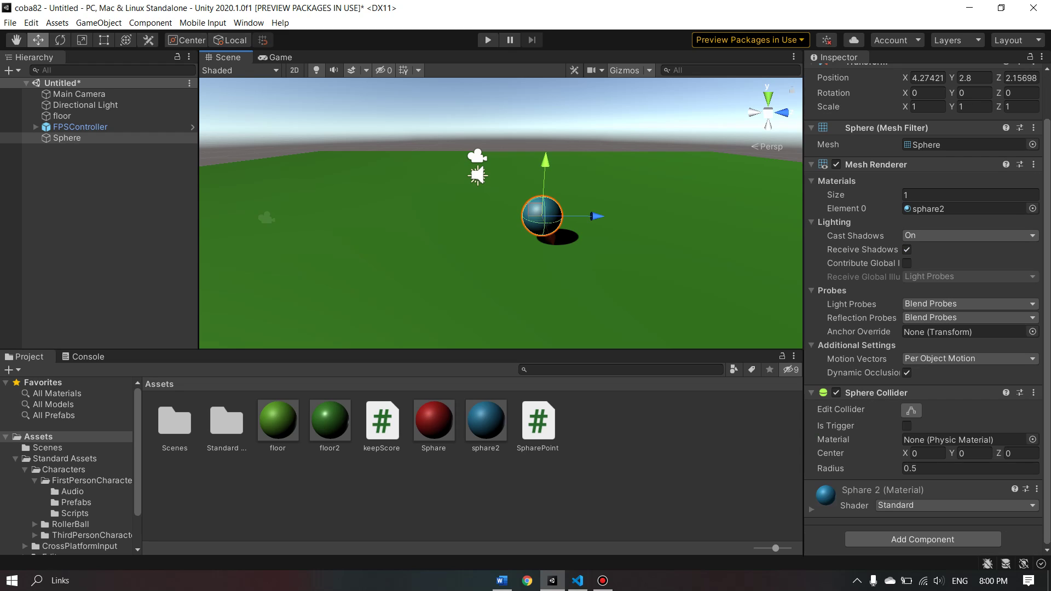
{"action": "left_click", "coordinate": [923, 539]}
{"action": "left_click", "coordinate": [923, 539]}
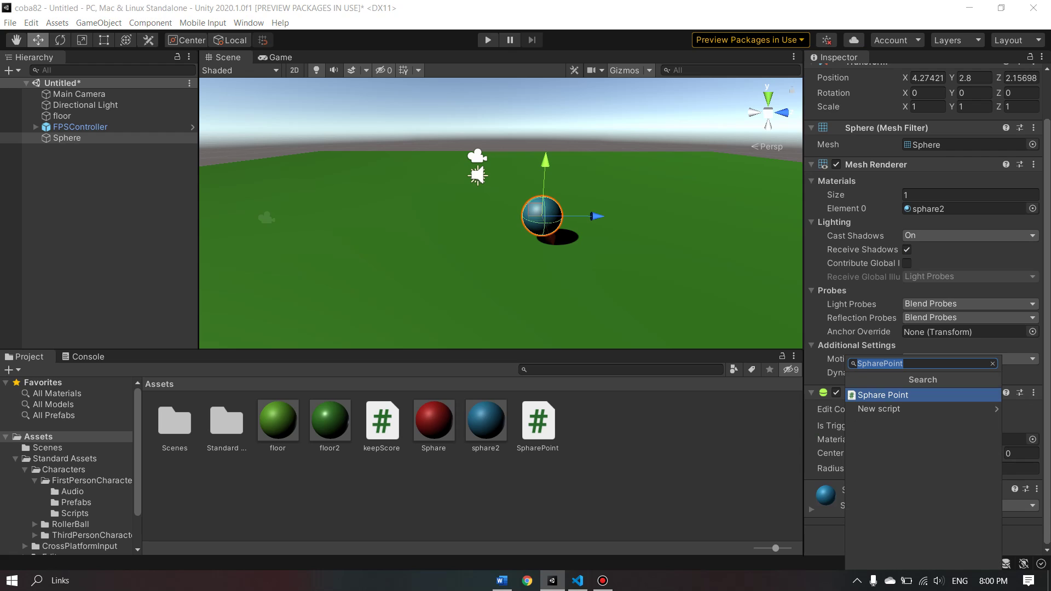
{"action": "key", "text": "BackSpace"}
{"action": "type", "text": "r"}
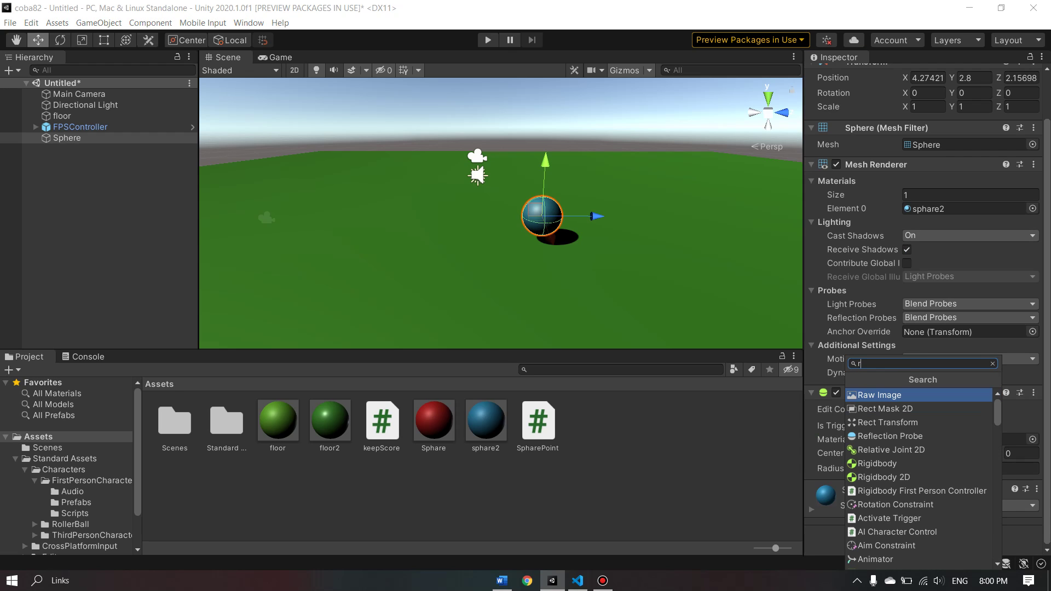
{"action": "type", "text": "i"}
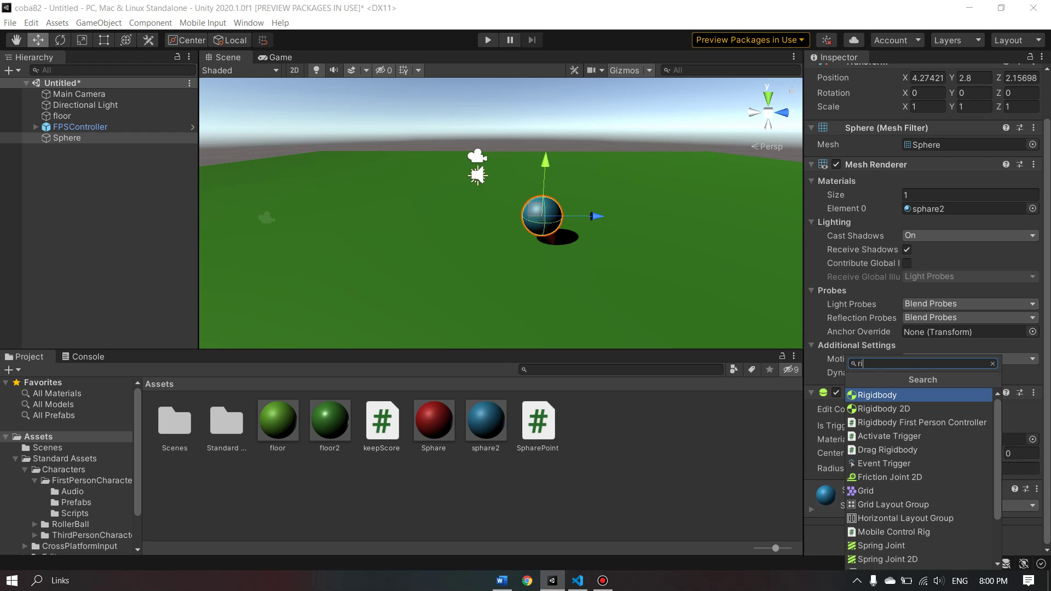
{"action": "type", "text": "g"}
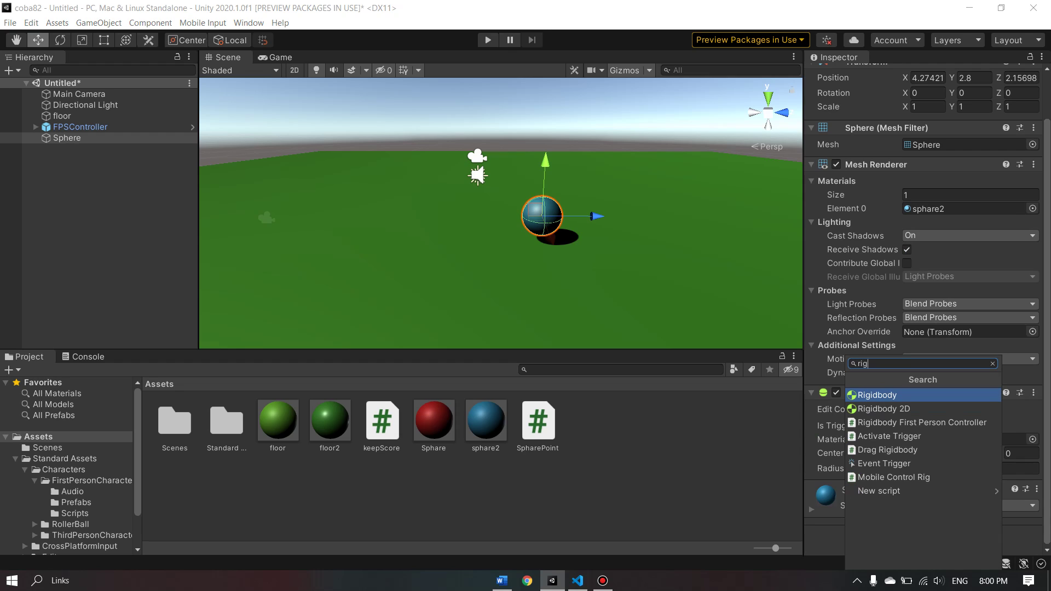
{"action": "key", "text": "Return"}
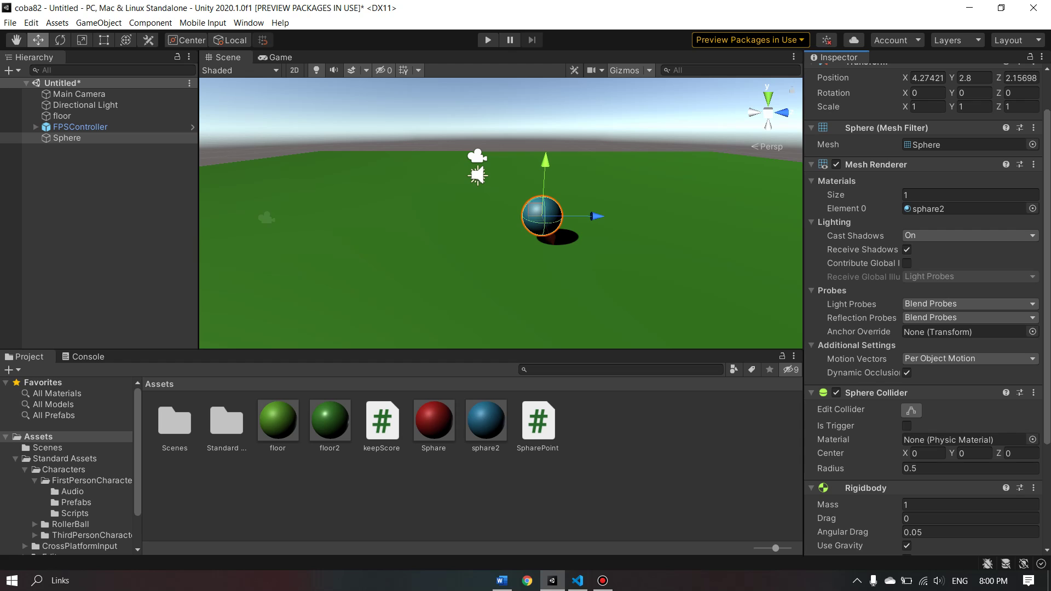
Enter Play mode to playtest the sphere falling onto the floor.
{"action": "scroll", "coordinate": [969, 468], "scroll_direction": "down", "scroll_amount": 3}
{"action": "scroll", "coordinate": [969, 468], "scroll_direction": "up", "scroll_amount": 5}
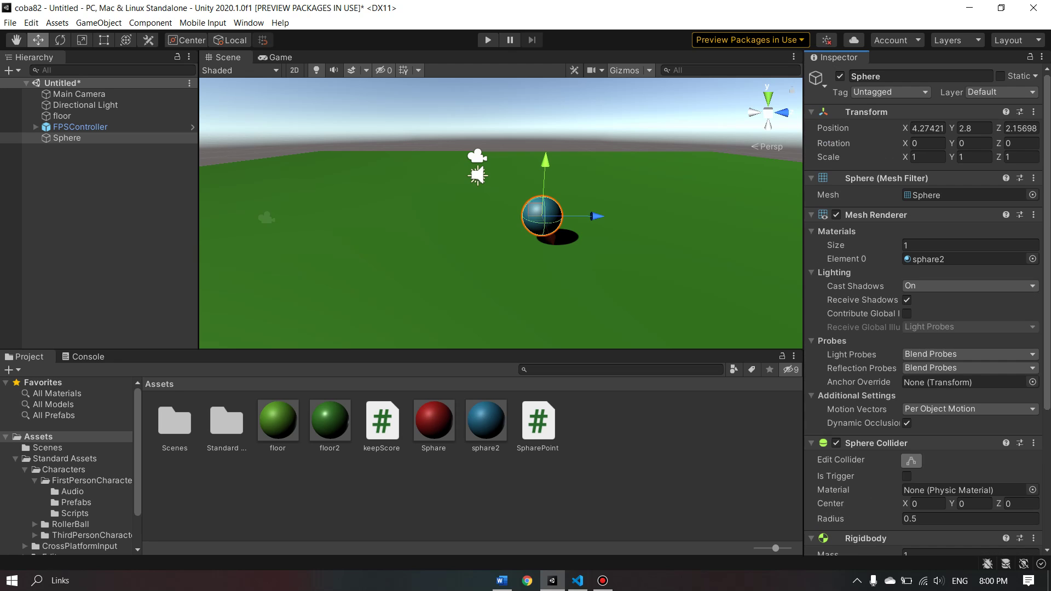
{"action": "scroll", "coordinate": [911, 460], "scroll_direction": "down", "scroll_amount": 3}
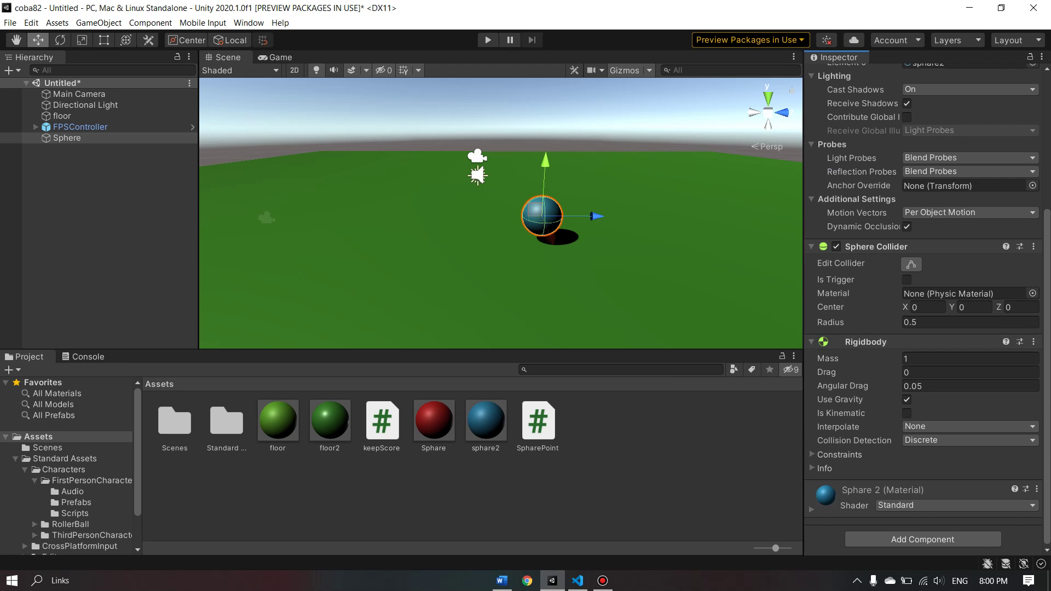
{"action": "left_click", "coordinate": [488, 40]}
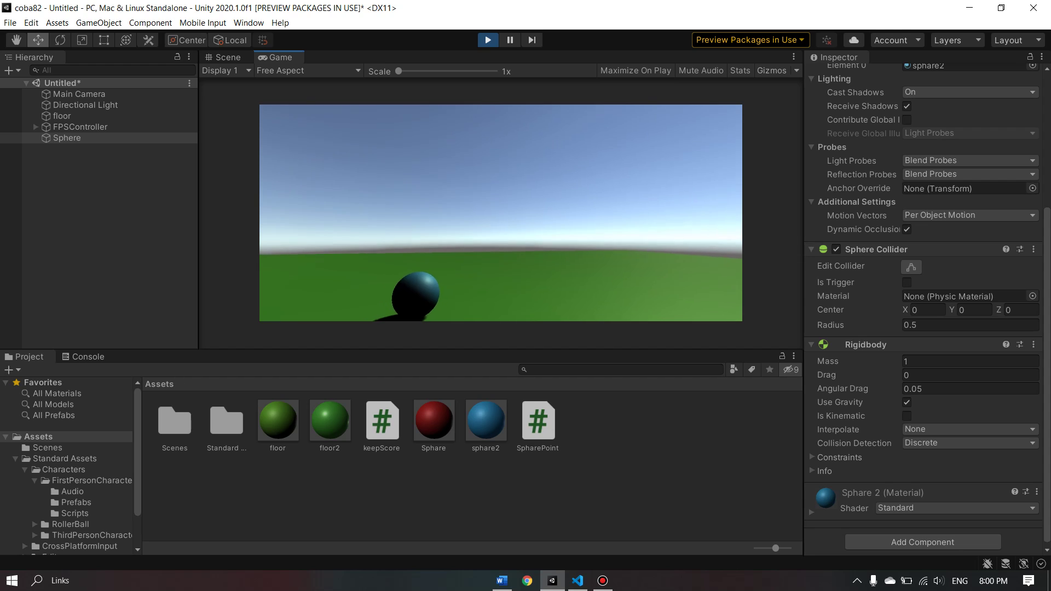
Exit Play mode with Ctrl+P and clear the sphere selection.
{"action": "key", "text": "ctrl+p"}
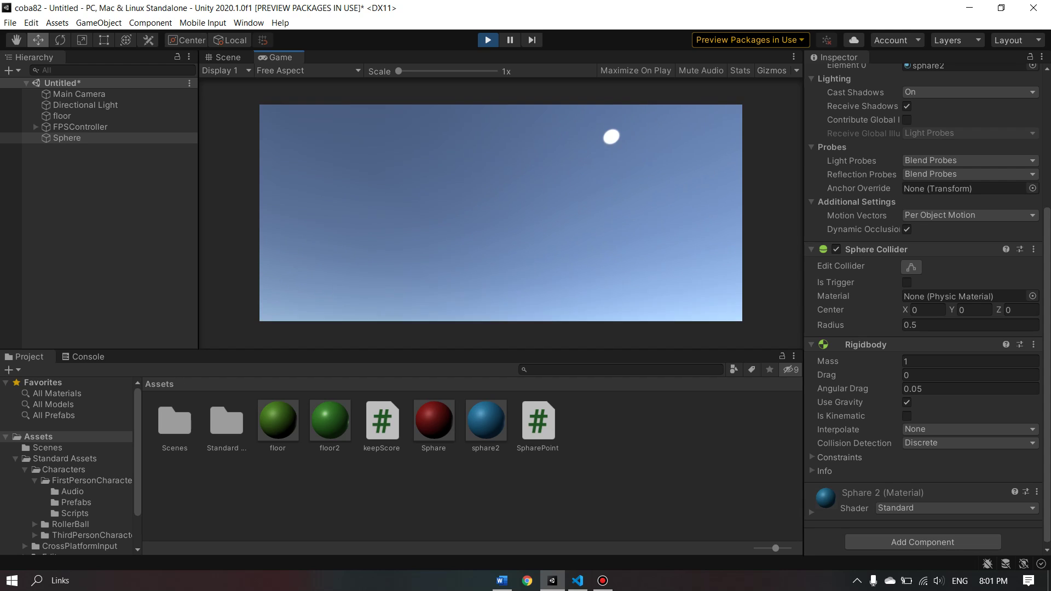
{"action": "key", "text": "shift+d"}
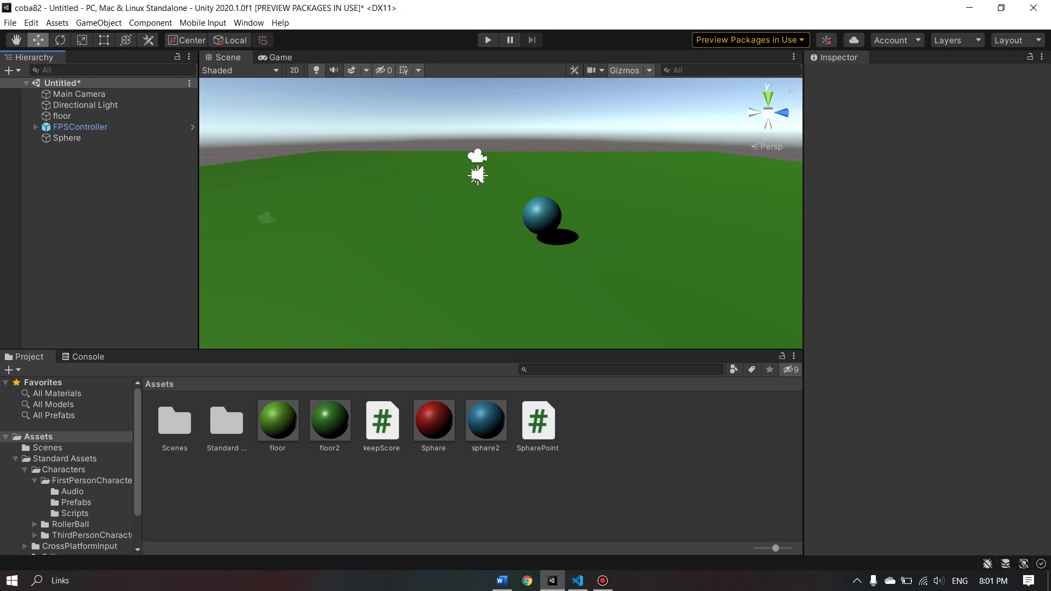
Create an empty GameObject in the Hierarchy and rename it 'scoreboard'.
{"action": "right_click", "coordinate": [78, 165]}
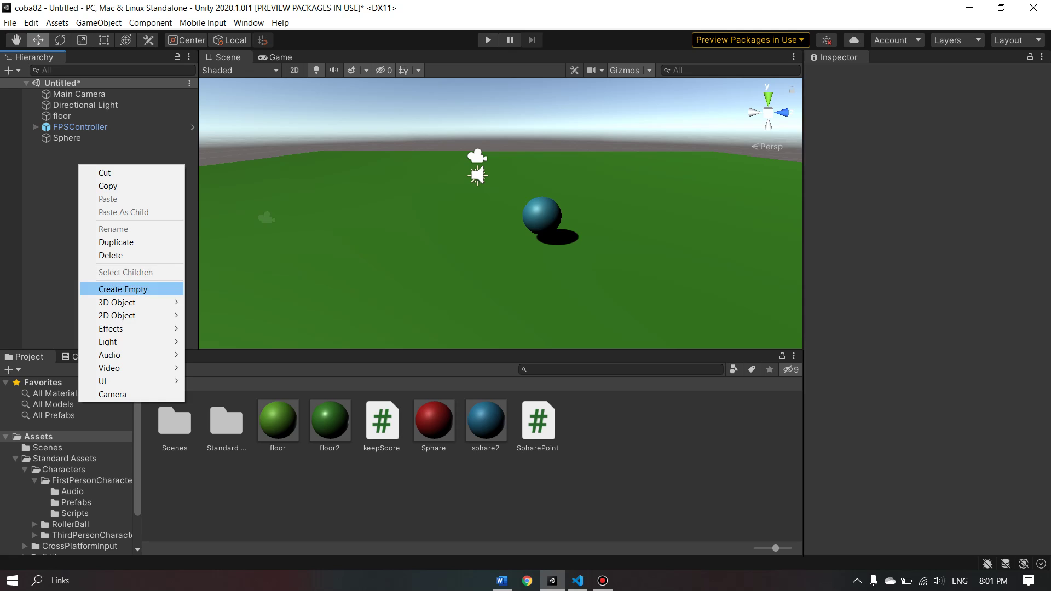
{"action": "left_click", "coordinate": [122, 289]}
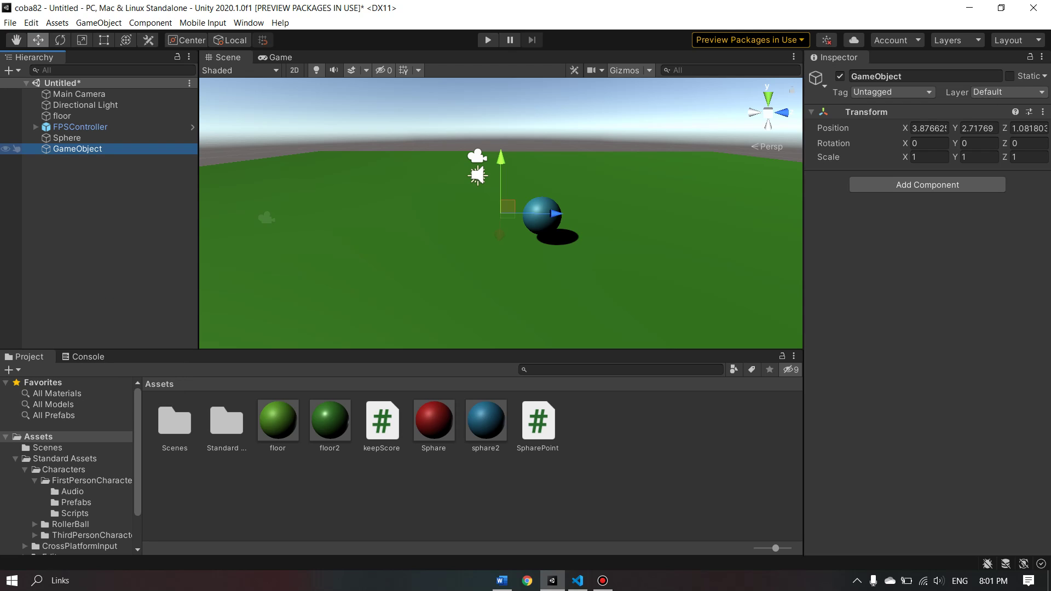
{"action": "right_click", "coordinate": [88, 149]}
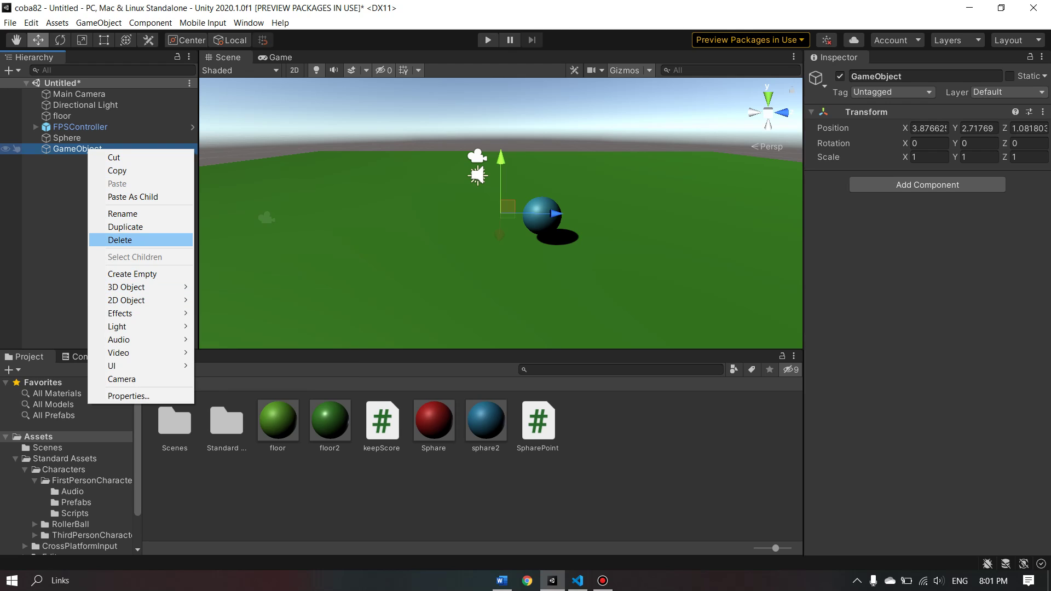
{"action": "left_click", "coordinate": [123, 213]}
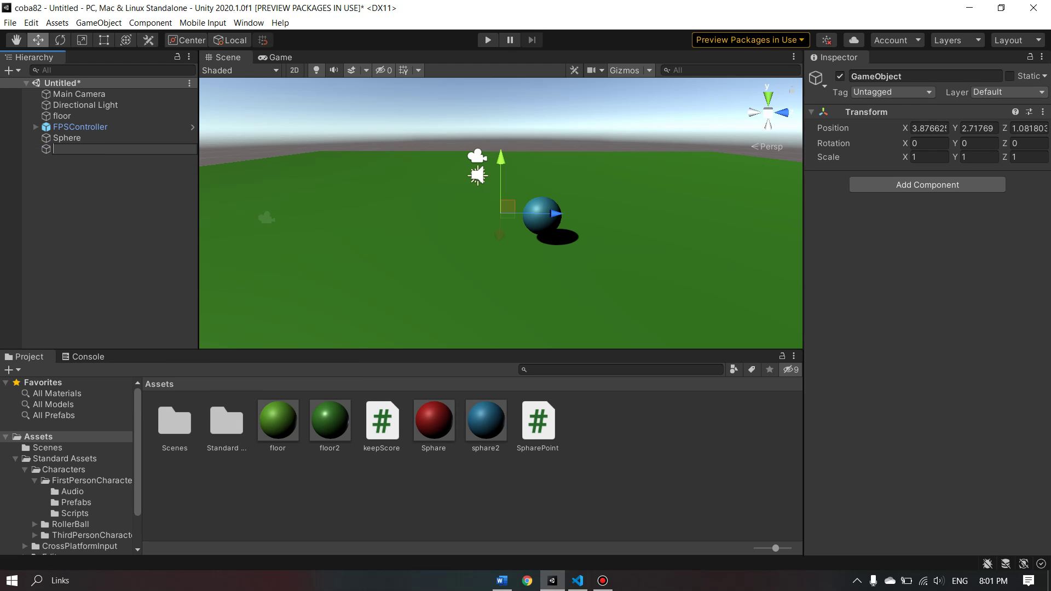
{"action": "type", "text": "sco"}
{"action": "type", "text": "reb"}
{"action": "type", "text": "oard"}
{"action": "key", "text": "Return"}
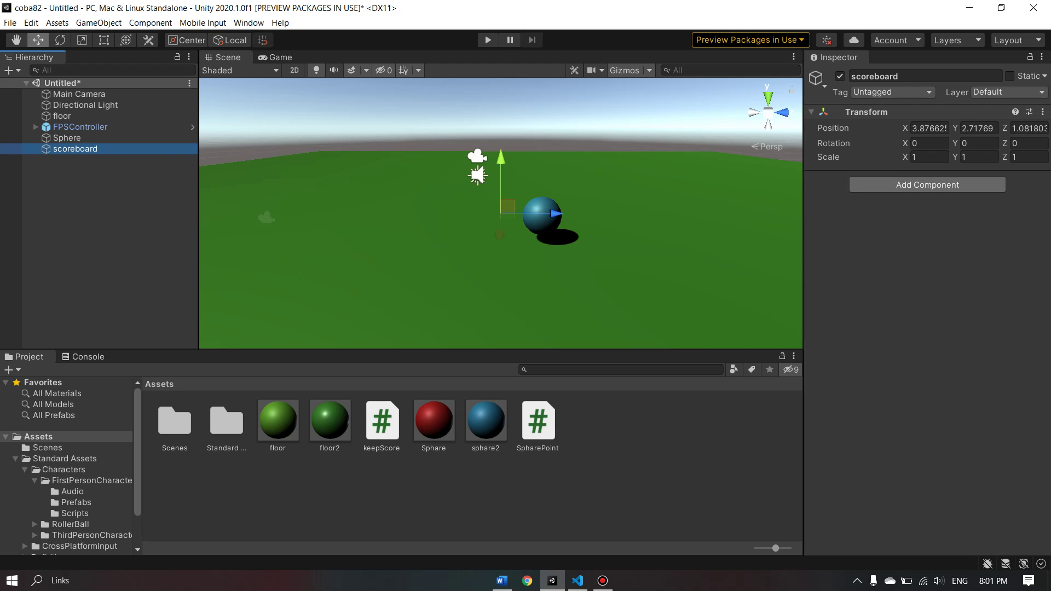
Create a new keepingscore script on scoreboard and bring up keepingscore.cs.
{"action": "left_click", "coordinate": [928, 184]}
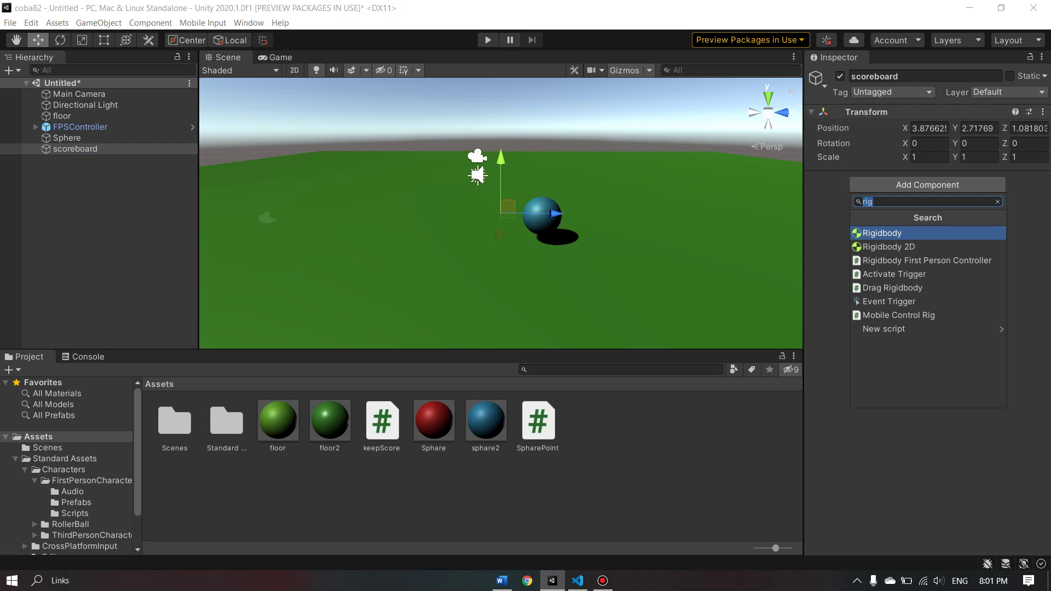
{"action": "key", "text": "BackSpace"}
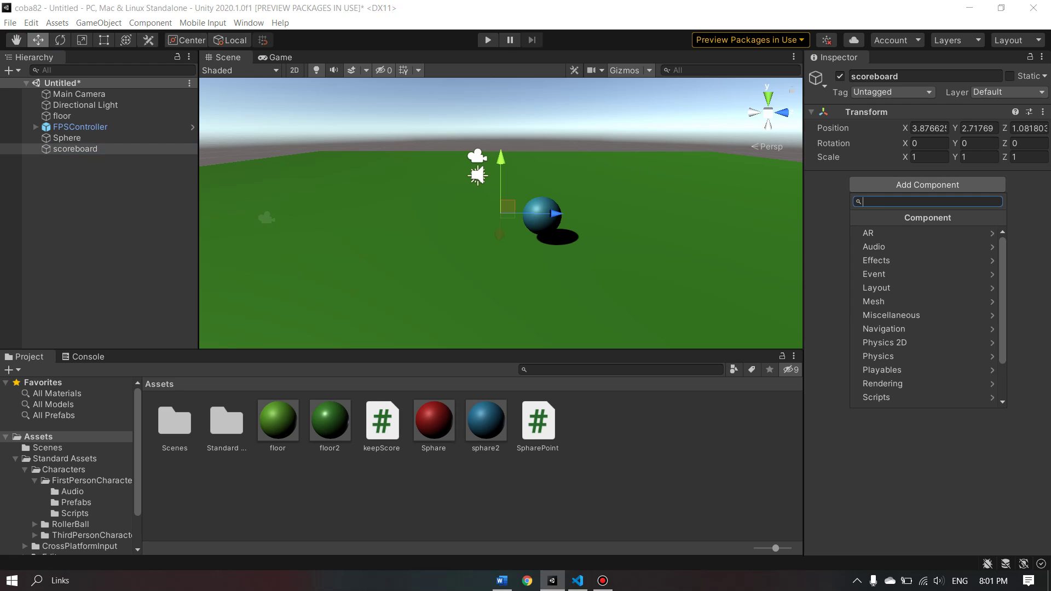
{"action": "type", "text": "ke"}
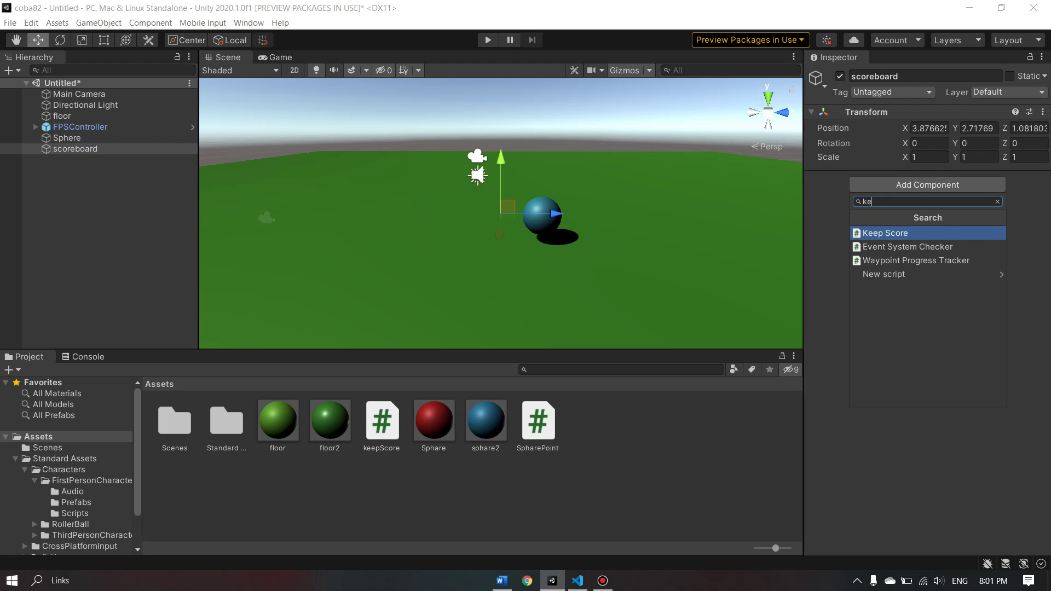
{"action": "type", "text": "eping"}
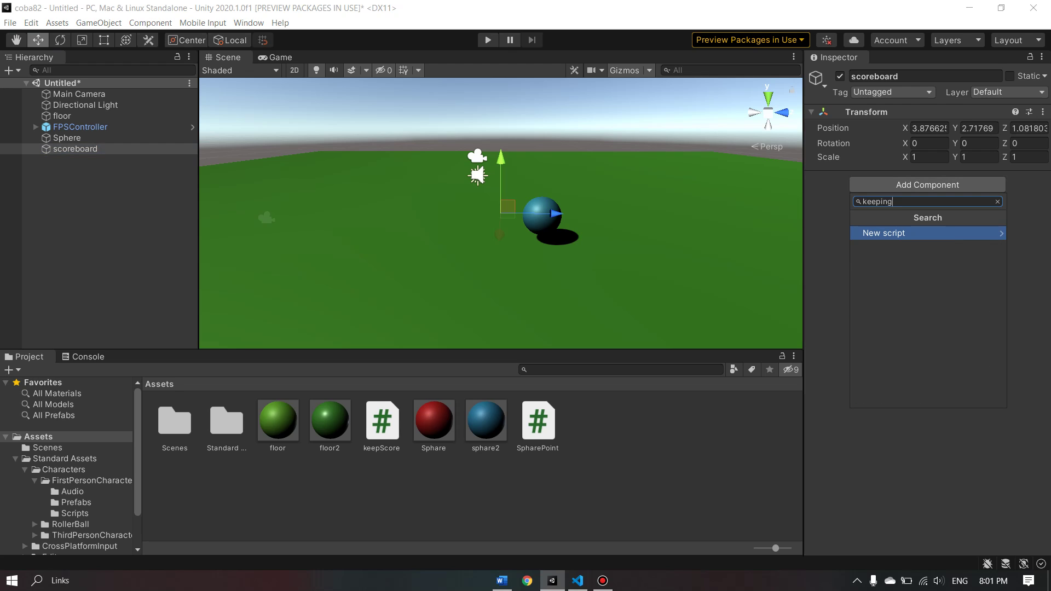
{"action": "type", "text": "sco"}
{"action": "type", "text": "re"}
{"action": "key", "text": "Return"}
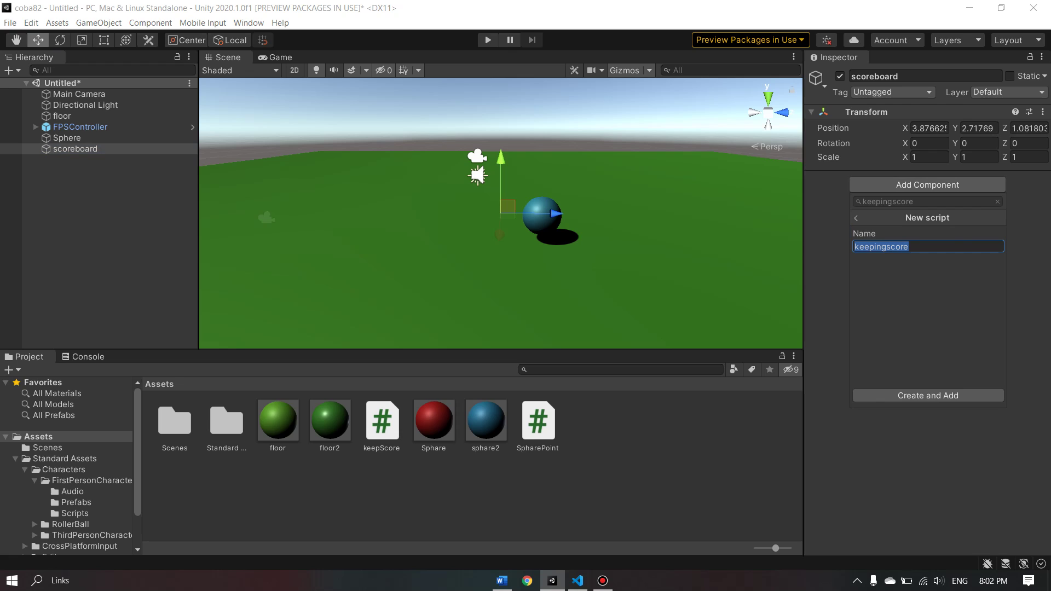
{"action": "key", "text": "Return"}
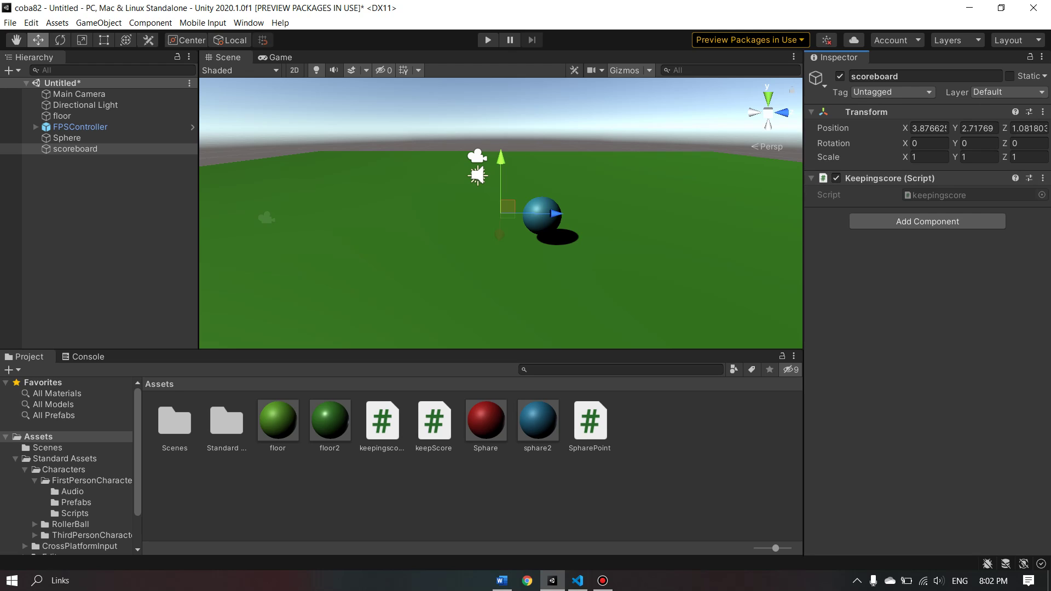
{"action": "left_click", "coordinate": [382, 422]}
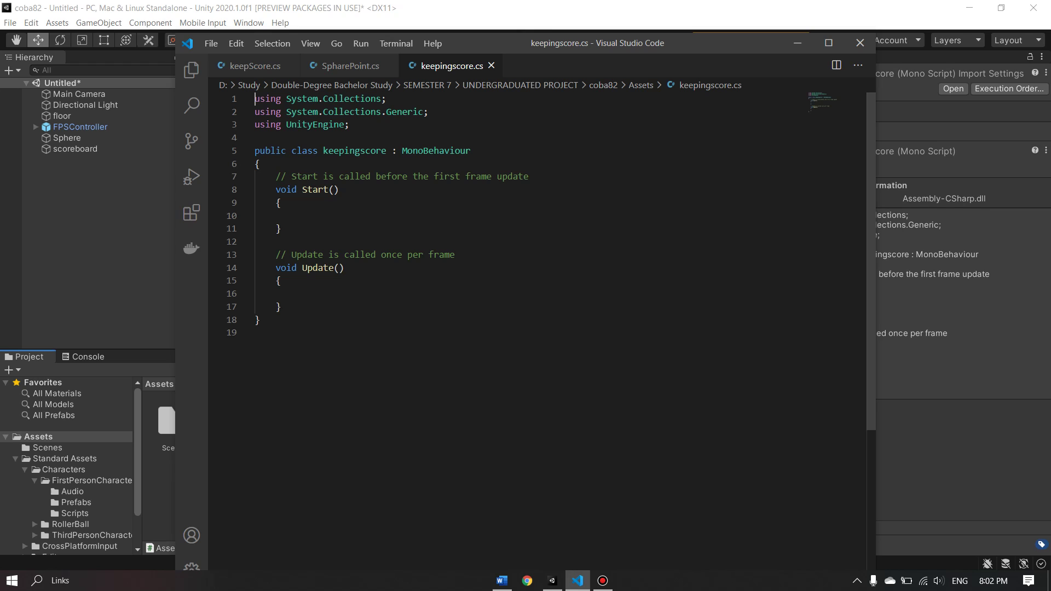
Add an OnGUI() method below Update in keepingscore.cs.
{"action": "left_click", "coordinate": [297, 294]}
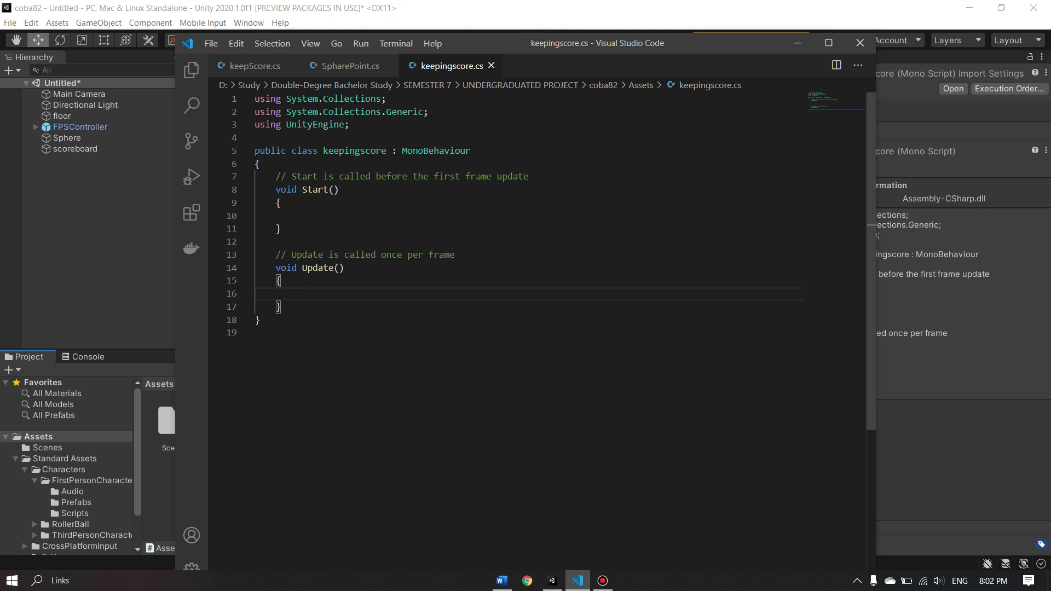
{"action": "key", "text": "Down"}
{"action": "key", "text": "Down"}
{"action": "key", "text": "Down"}
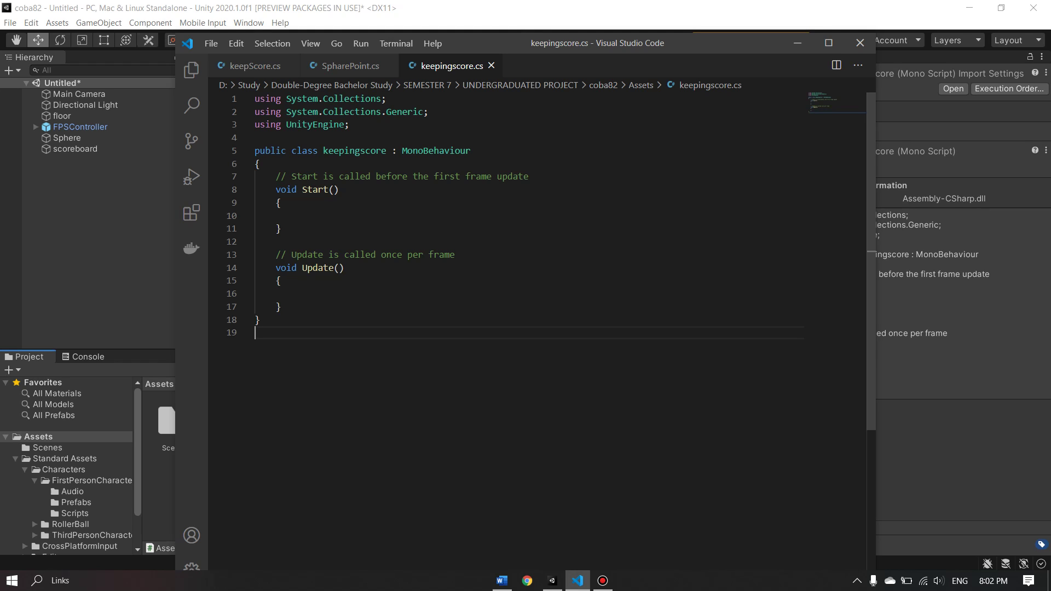
{"action": "left_click", "coordinate": [281, 306]}
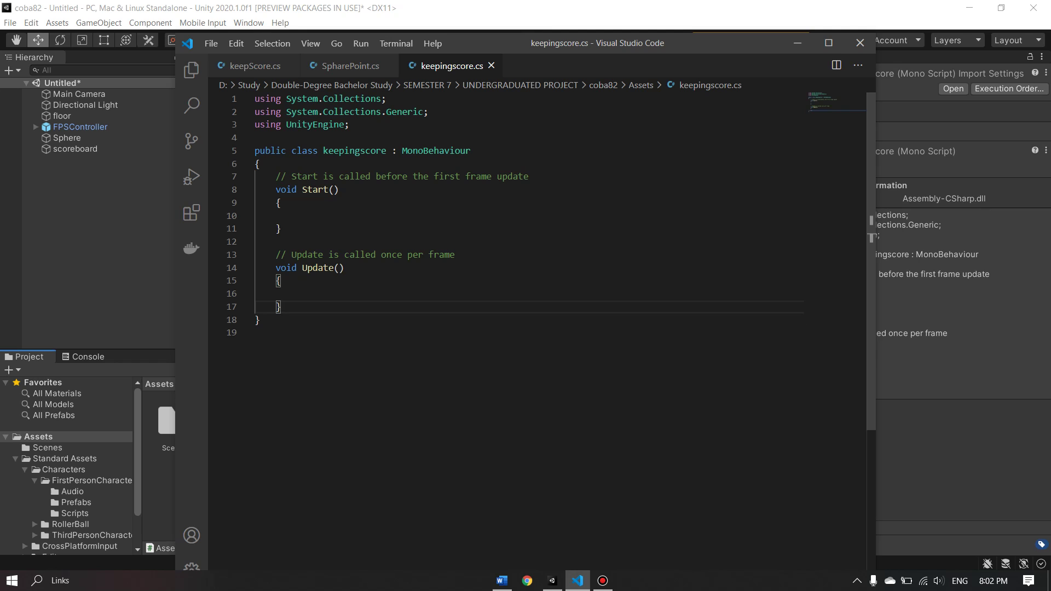
{"action": "key", "text": "Return"}
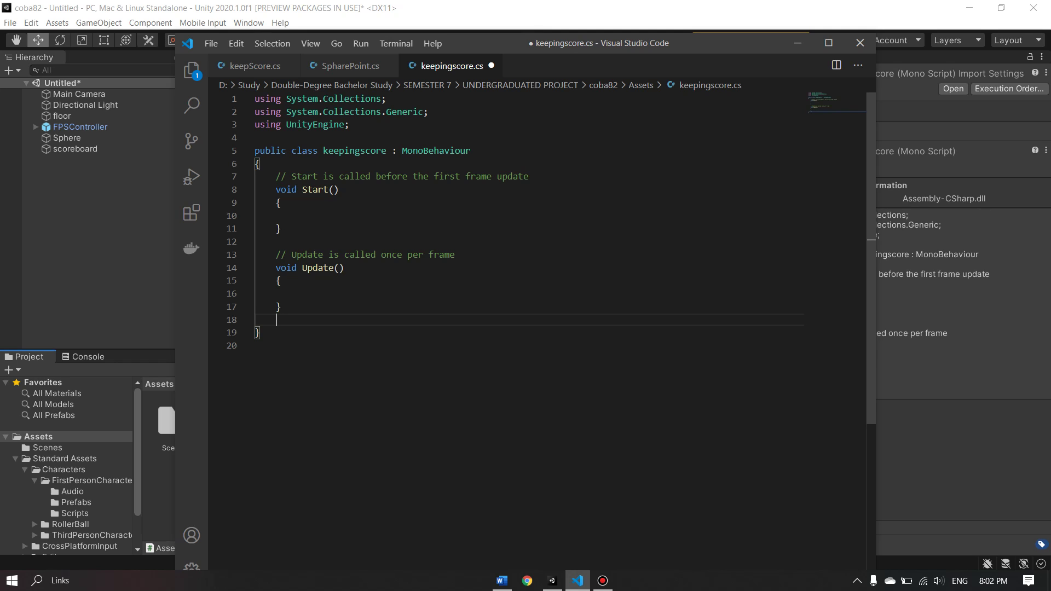
{"action": "type", "text": "void u"}
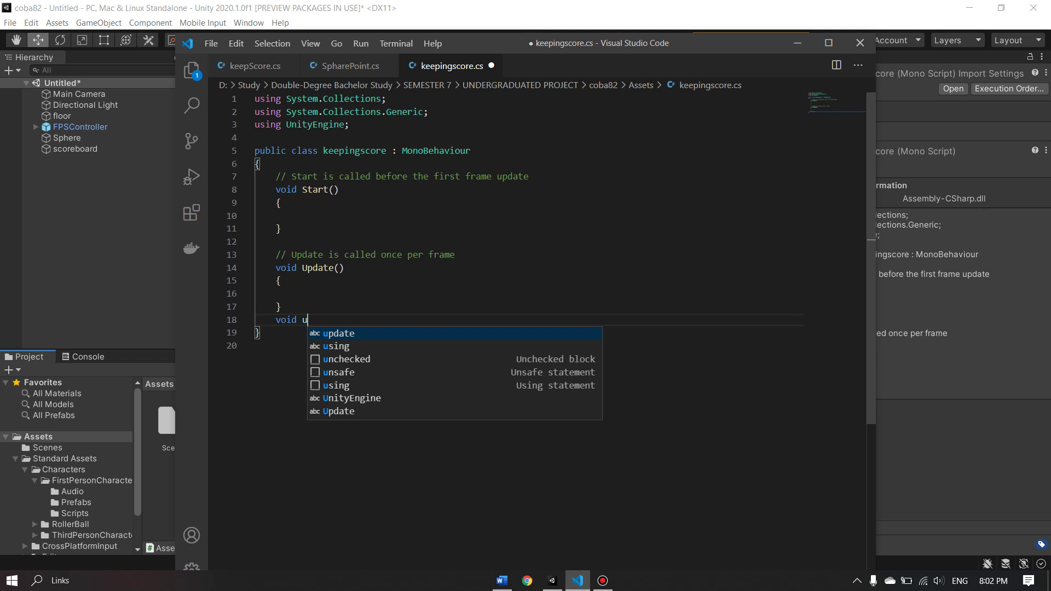
{"action": "type", "text": "pdate"}
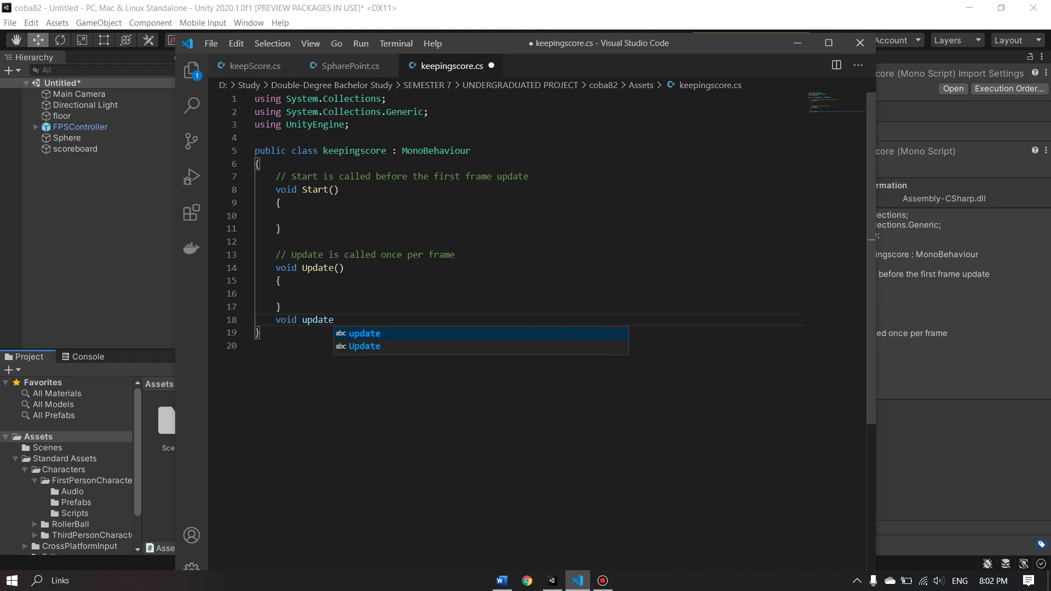
{"action": "key", "text": "BackSpace"}
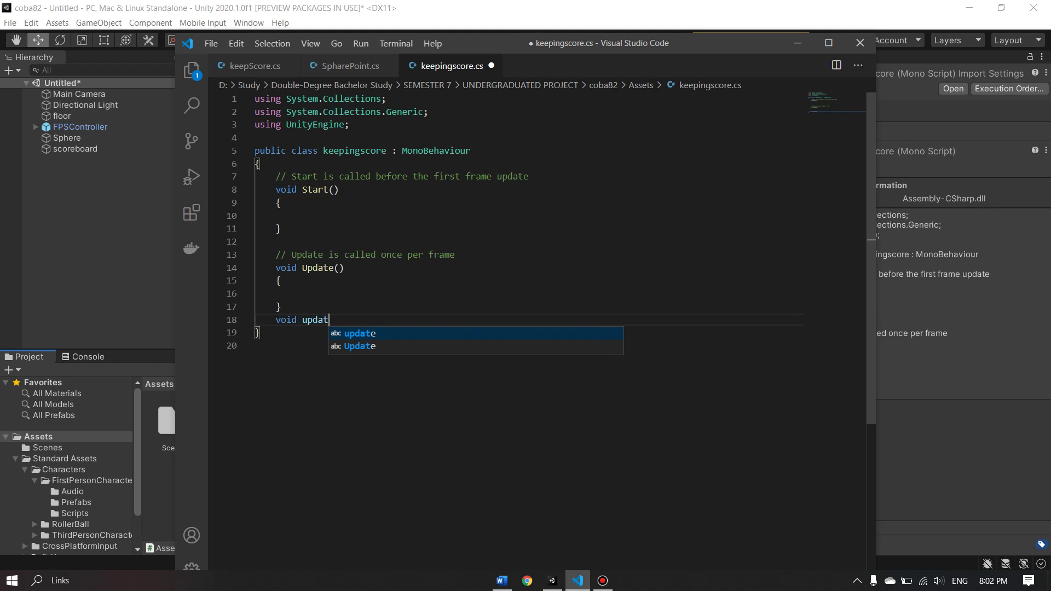
{"action": "key", "text": "BackSpace"}
{"action": "key", "text": "BackSpace"}
{"action": "key", "text": "BackSpace"}
{"action": "key", "text": "BackSpace"}
{"action": "key", "text": "BackSpace"}
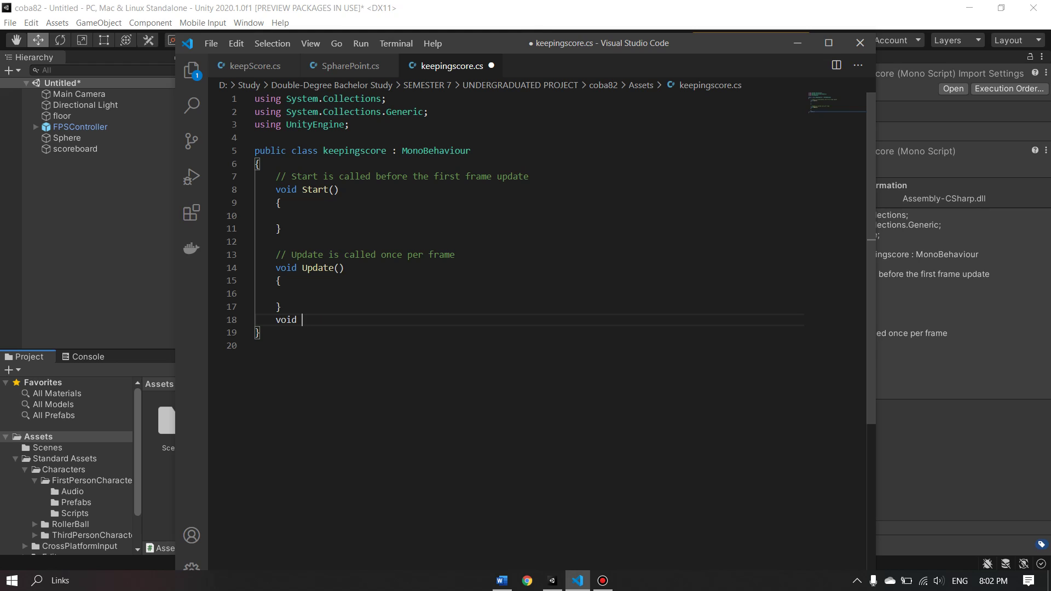
{"action": "key", "text": "Caps_Lock"}
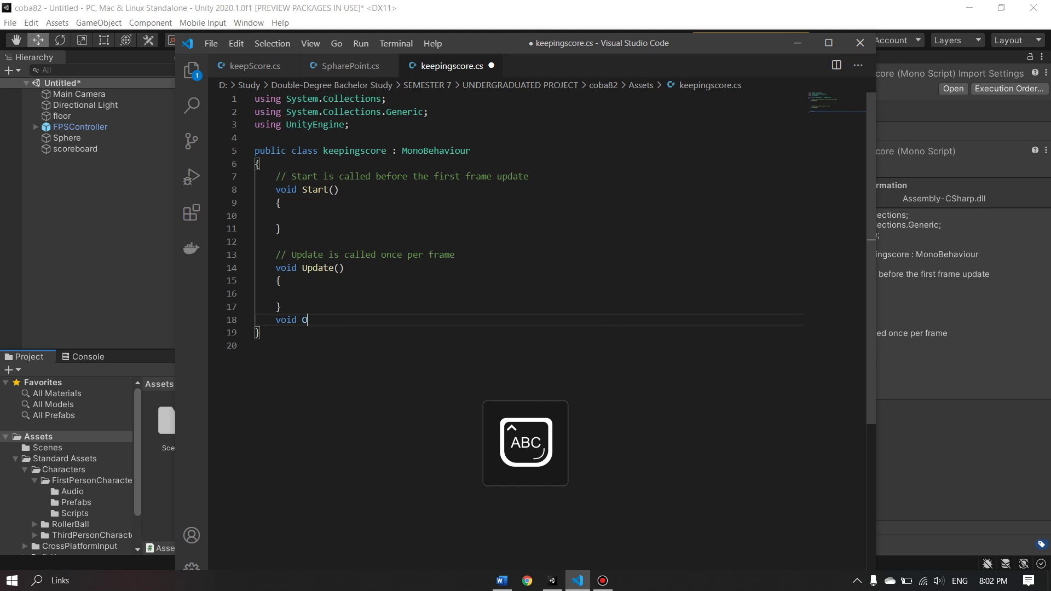
{"action": "type", "text": "O"}
{"action": "key", "text": "Caps_Lock"}
{"action": "type", "text": "n"}
{"action": "key", "text": "Caps_Lock"}
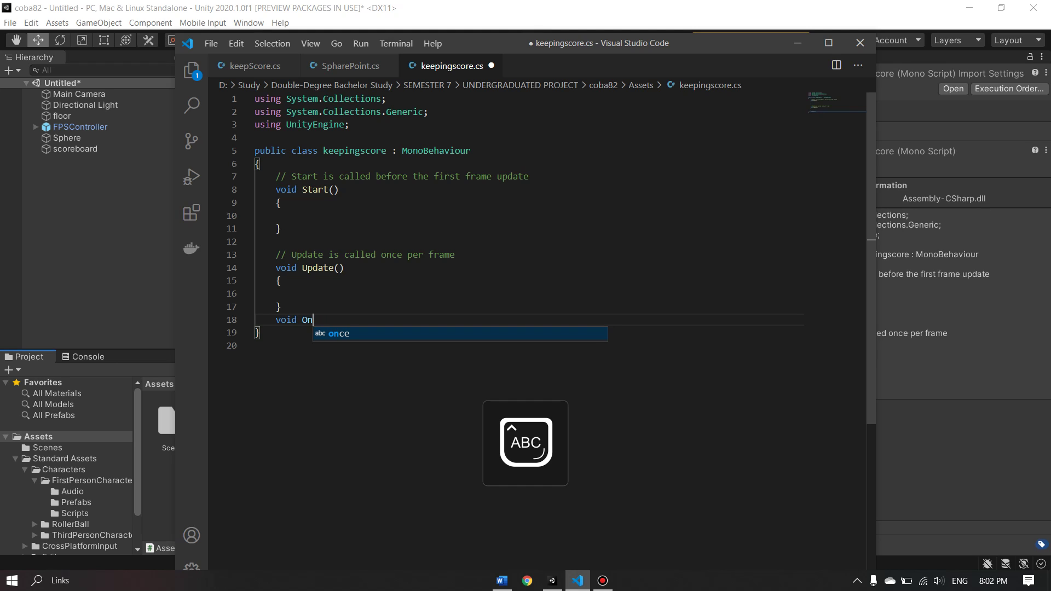
{"action": "type", "text": "GUI"}
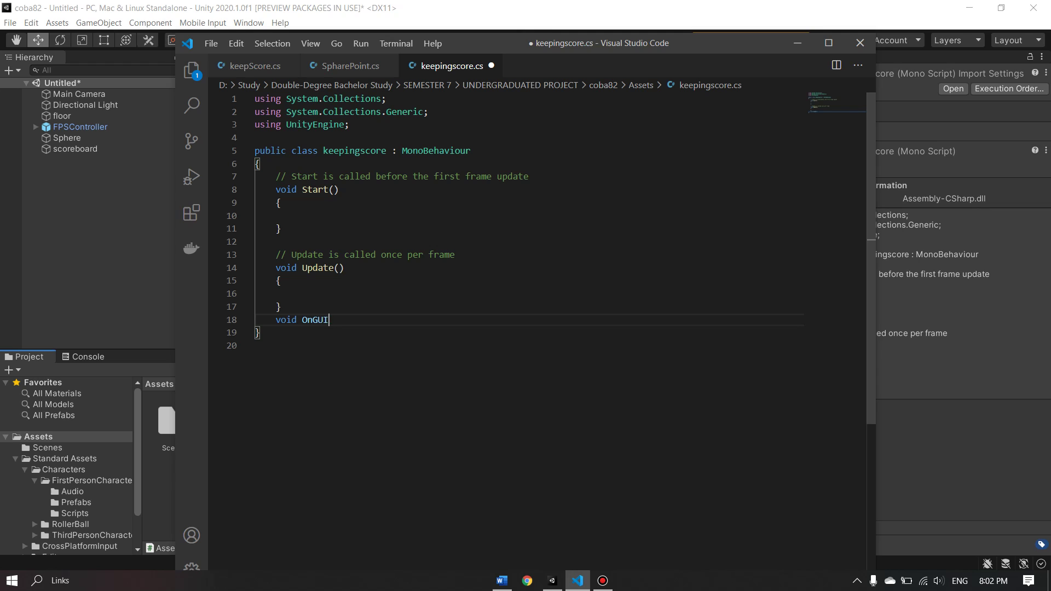
{"action": "type", "text": "("}
{"action": "type", "text": "){"}
{"action": "key", "text": "Return"}
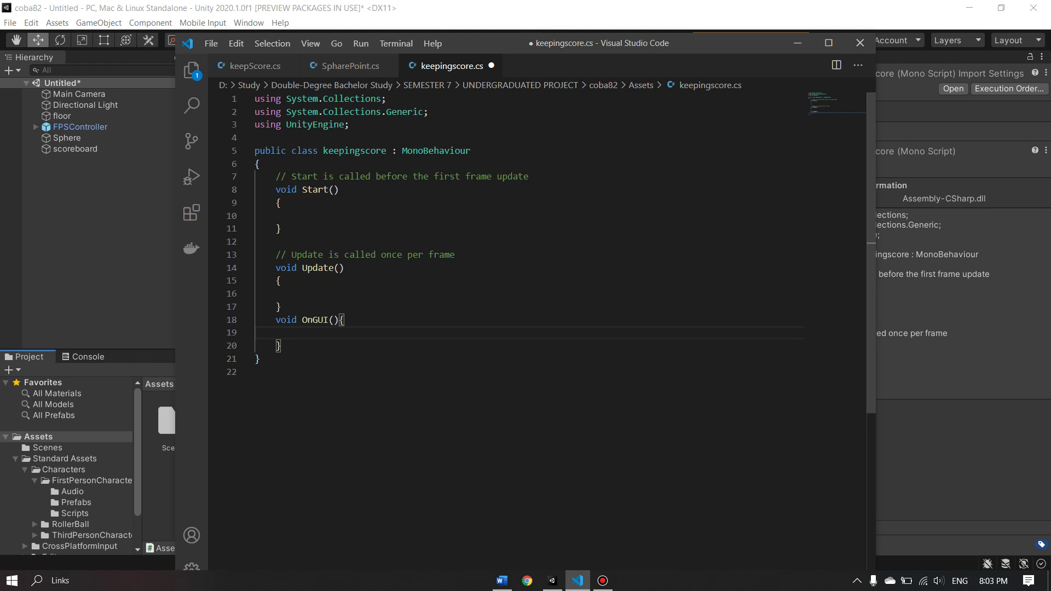
Inside OnGUI, write GUI.Box(new rect(100,100,100,100),"score").
{"action": "type", "text": "GUI"}
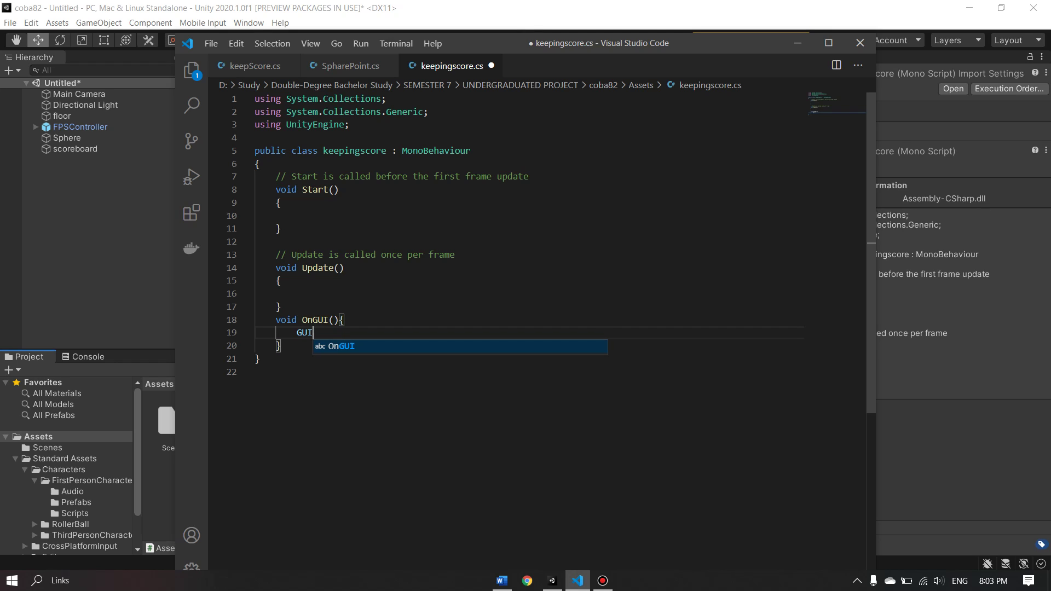
{"action": "type", "text": ".Box"}
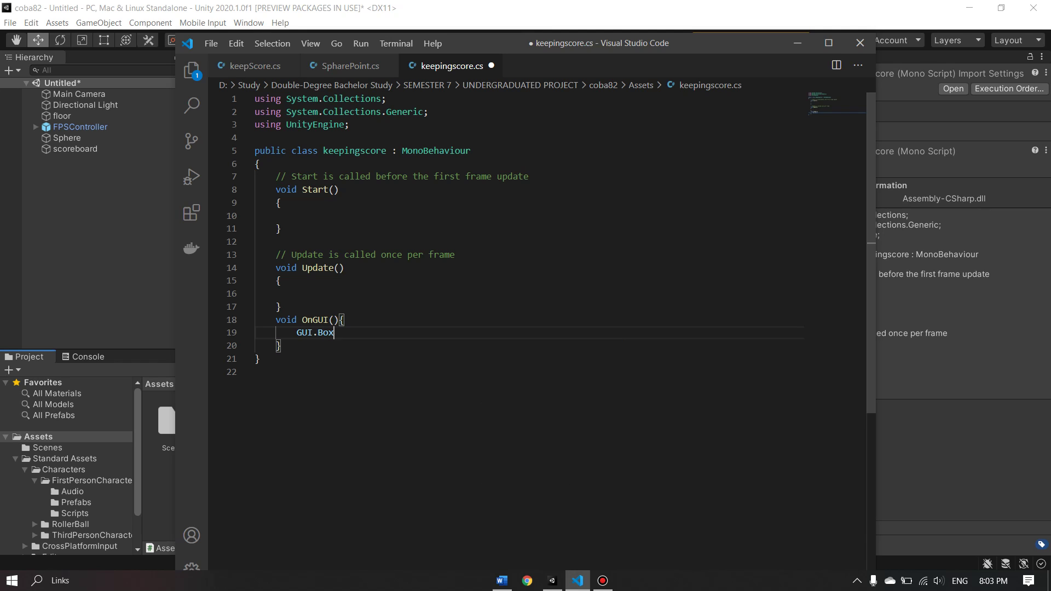
{"action": "type", "text": "(n"}
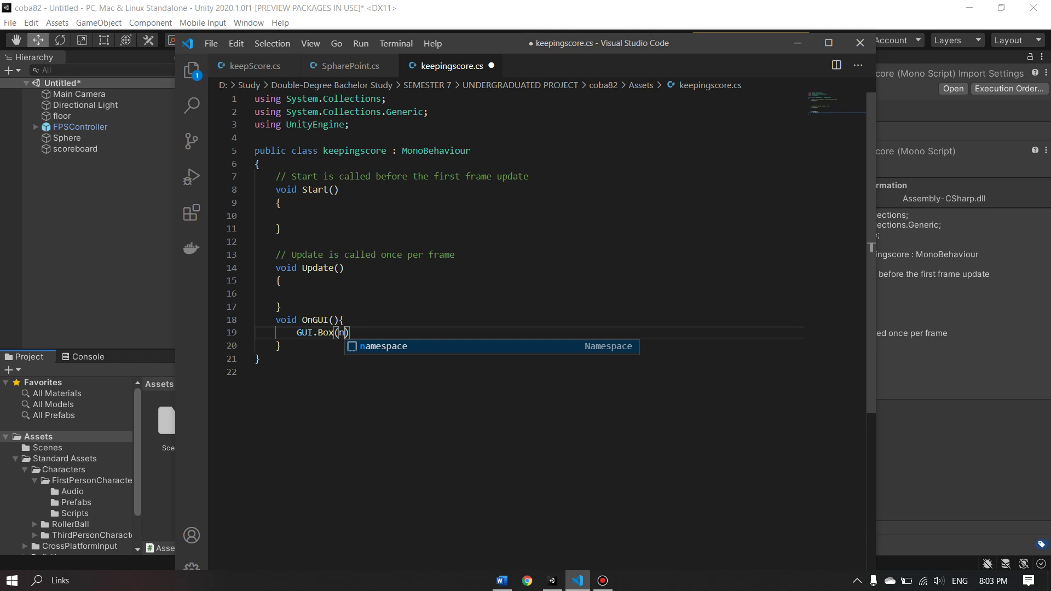
{"action": "type", "text": "ew "}
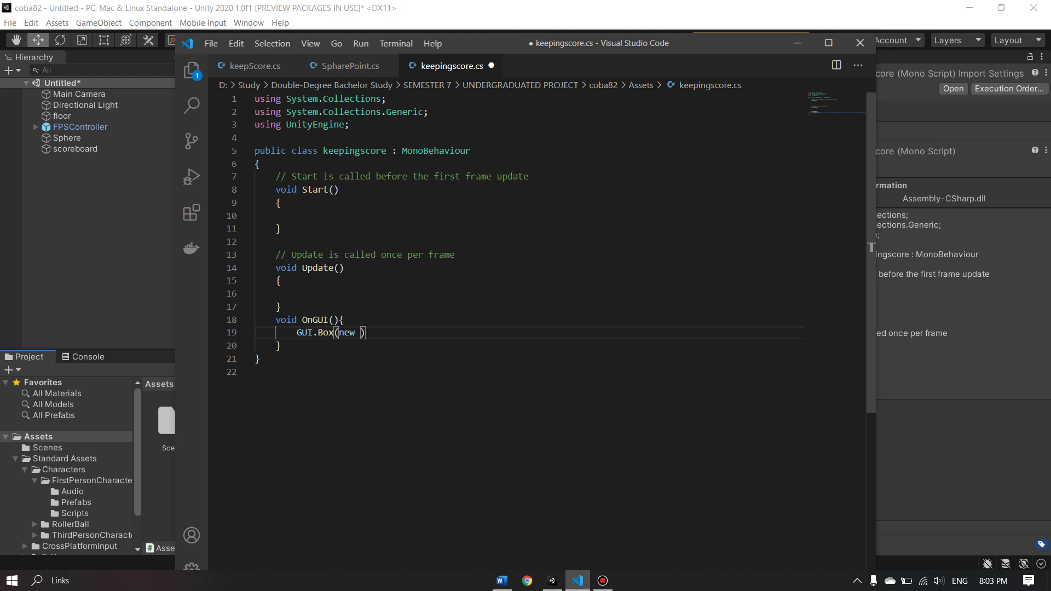
{"action": "type", "text": "rect"}
{"action": "type", "text": "("}
{"action": "left_click", "coordinate": [384, 333]}
{"action": "type", "text": "10"}
{"action": "type", "text": "0,1"}
{"action": "type", "text": "00,100"}
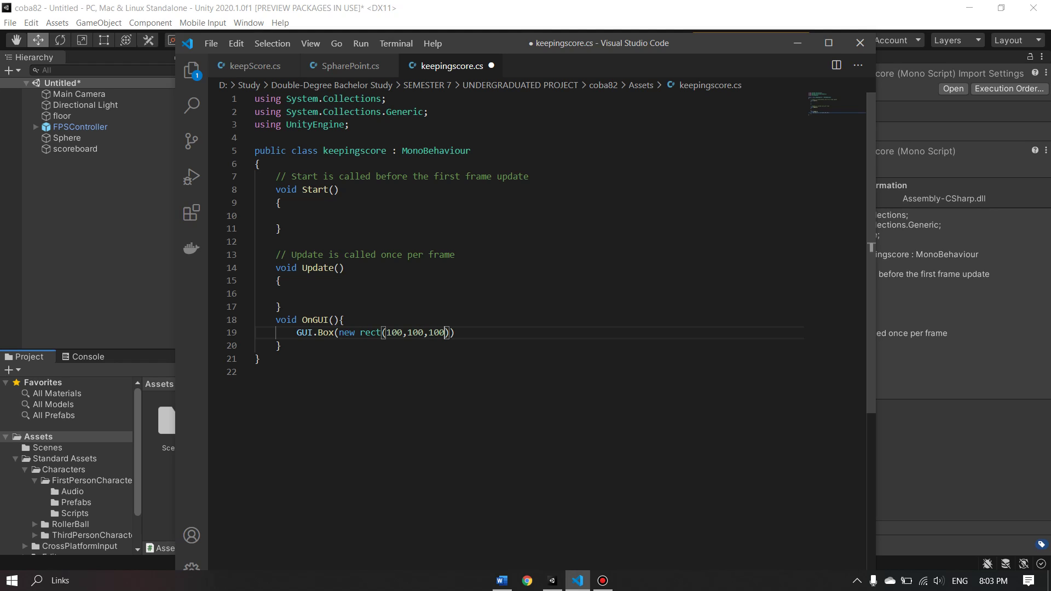
{"action": "type", "text": ",100"}
{"action": "left_click", "coordinate": [281, 345]}
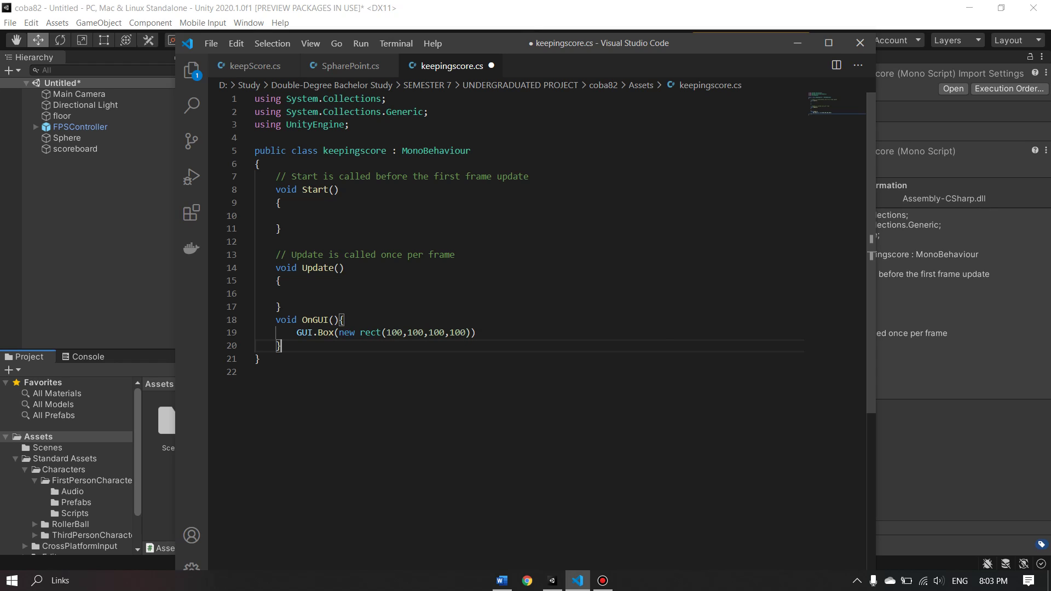
{"action": "left_click", "coordinate": [466, 333]}
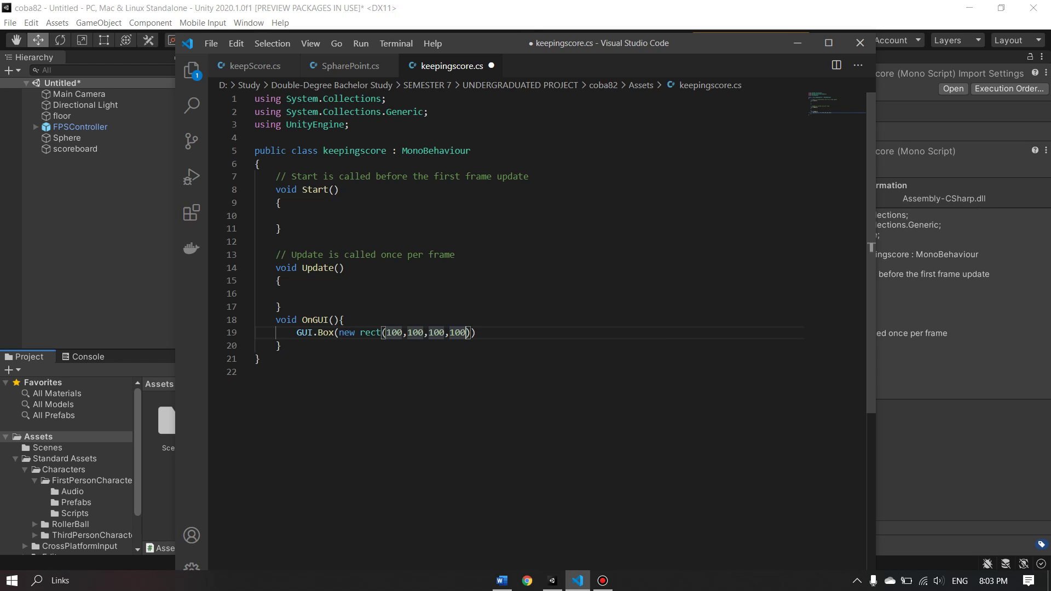
{"action": "type", "text": ")"}
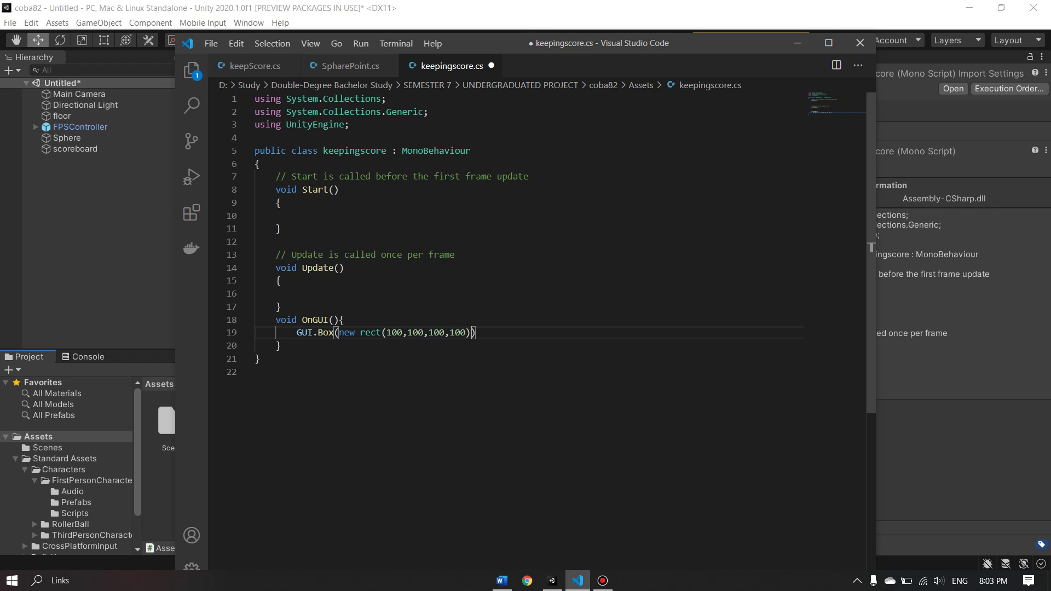
{"action": "type", "text": ","}
{"action": "type", "text": "\"sc"}
{"action": "type", "text": "ore"}
Capitalise the box label to "Score" and save keepingscore.cs.
{"action": "key", "text": "Left"}
{"action": "key", "text": "BackSpace"}
{"action": "key", "text": "Caps_Lock"}
{"action": "type", "text": "C"}
{"action": "key", "text": "Caps_Lock"}
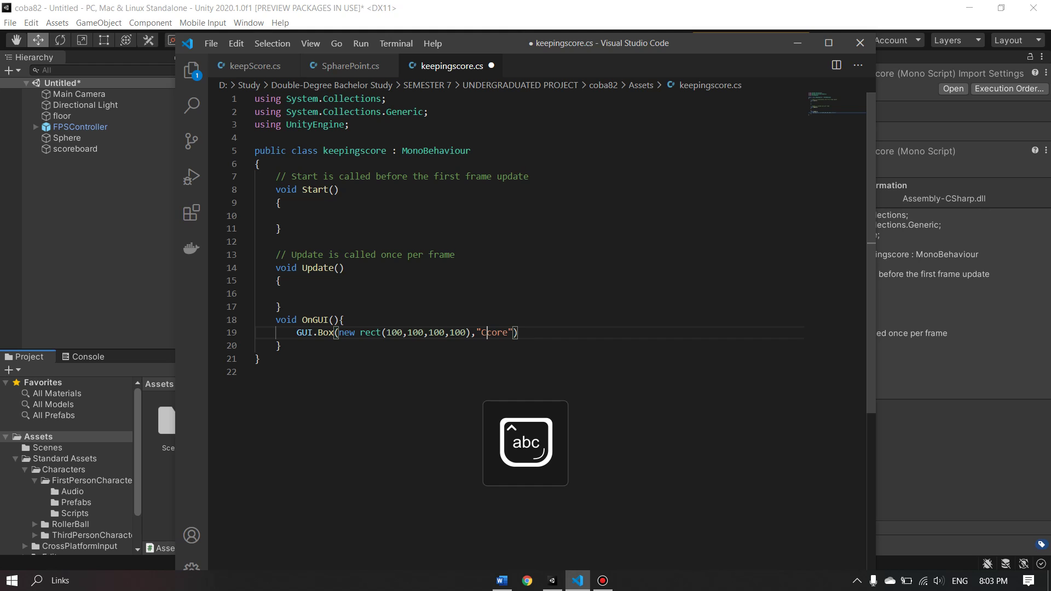
{"action": "key", "text": "BackSpace"}
{"action": "key", "text": "Caps_Lock"}
{"action": "type", "text": "S"}
{"action": "key", "text": "Caps_Lock"}
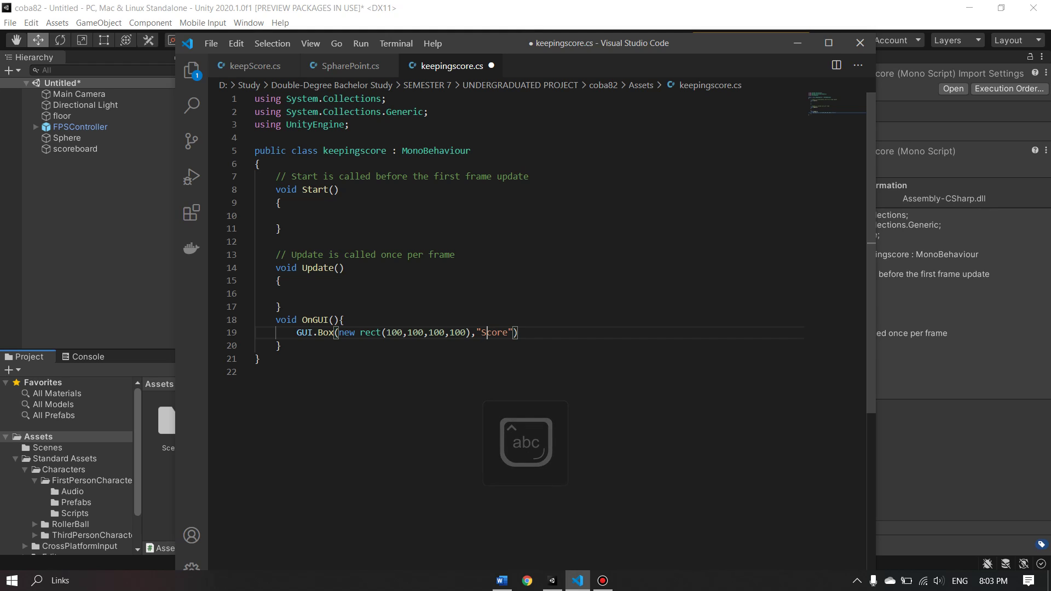
{"action": "key", "text": "ctrl+s"}
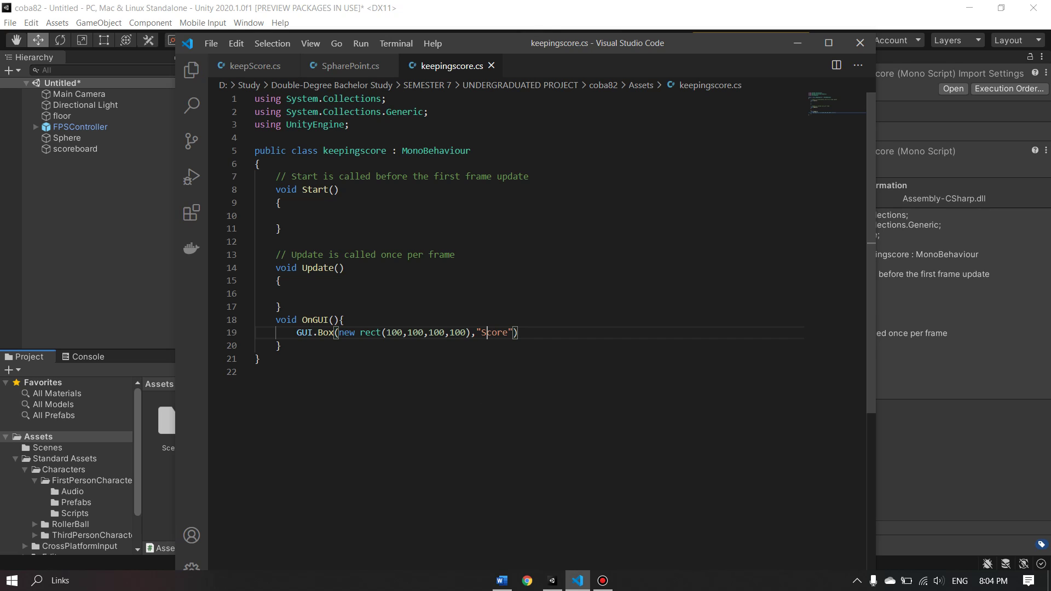
Attempt a playtest, read the CS1002 console error, and add the missing semicolon.
{"action": "key", "text": "alt+Tab"}
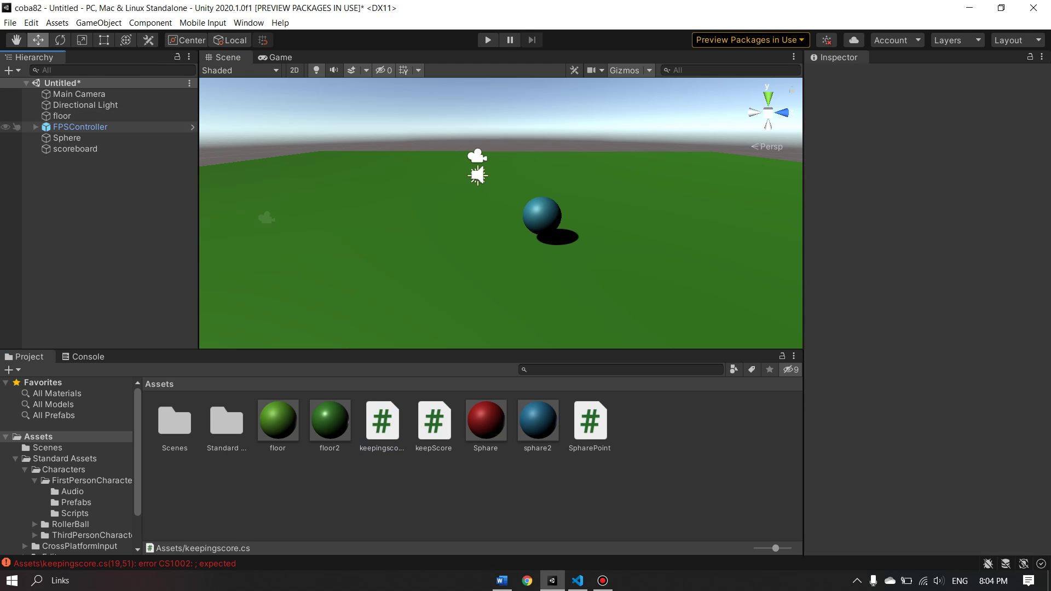
{"action": "left_click", "coordinate": [75, 148]}
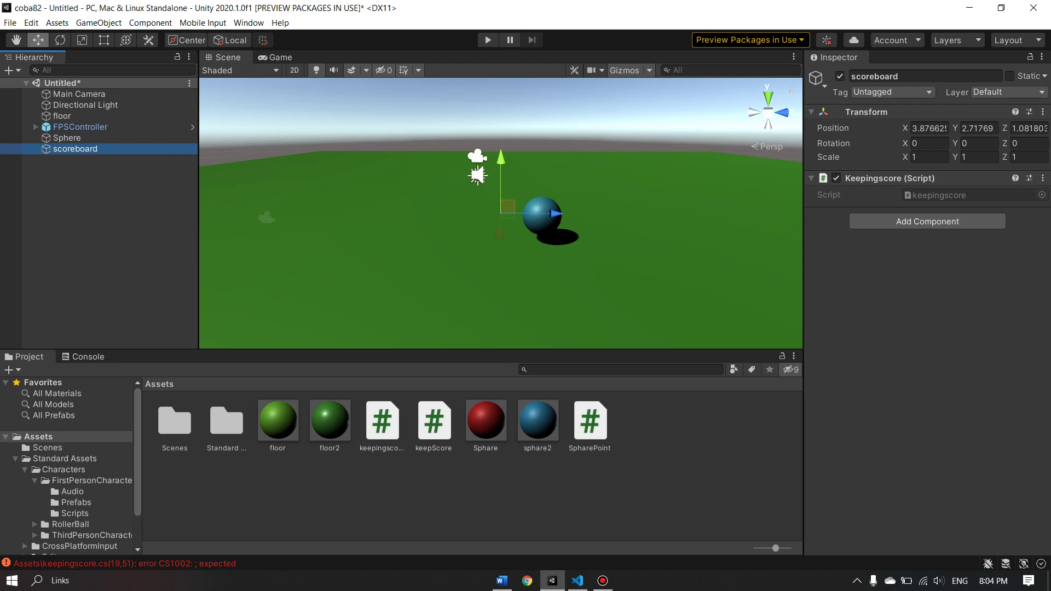
{"action": "left_click", "coordinate": [487, 40]}
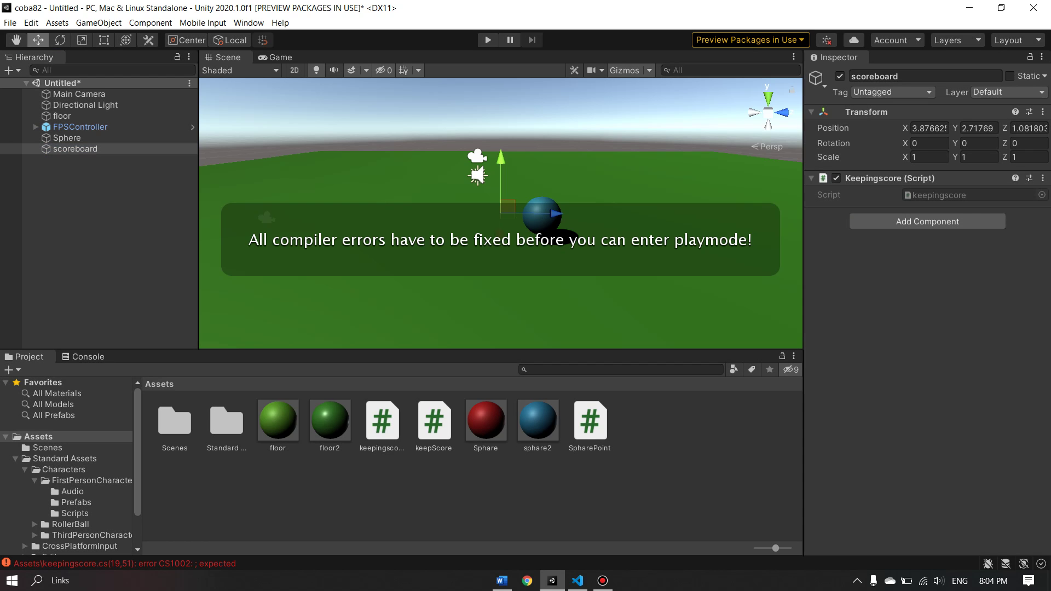
{"action": "key", "text": "ctrl+shift+c"}
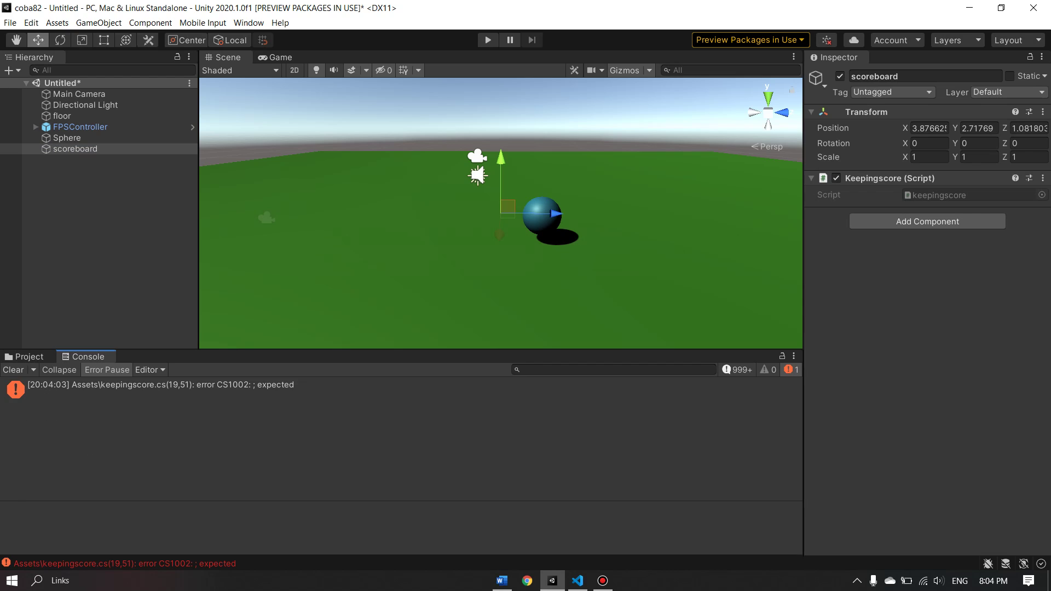
{"action": "double_click", "coordinate": [158, 386]}
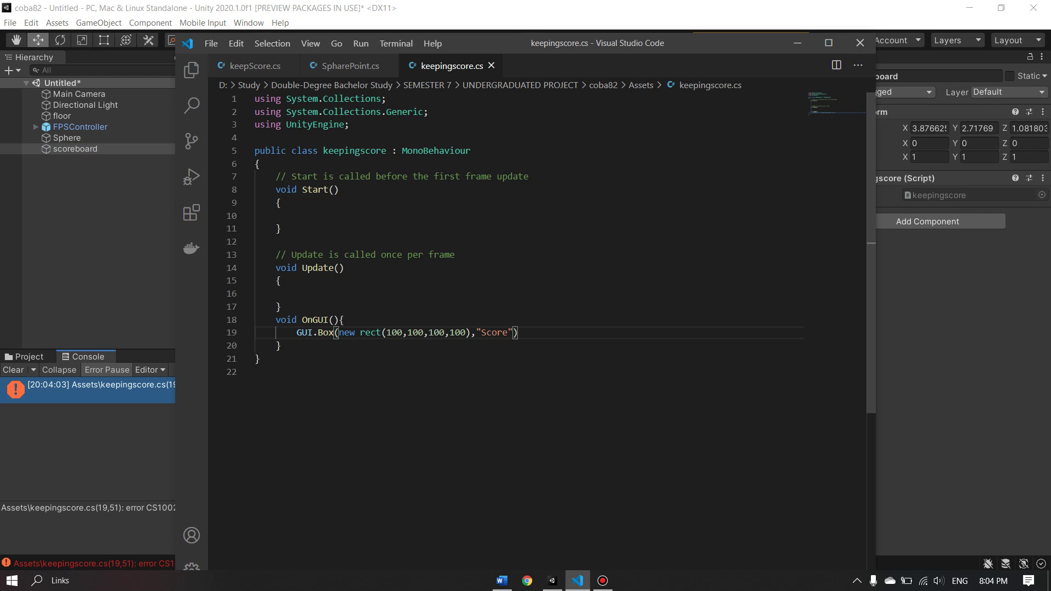
{"action": "type", "text": ";"}
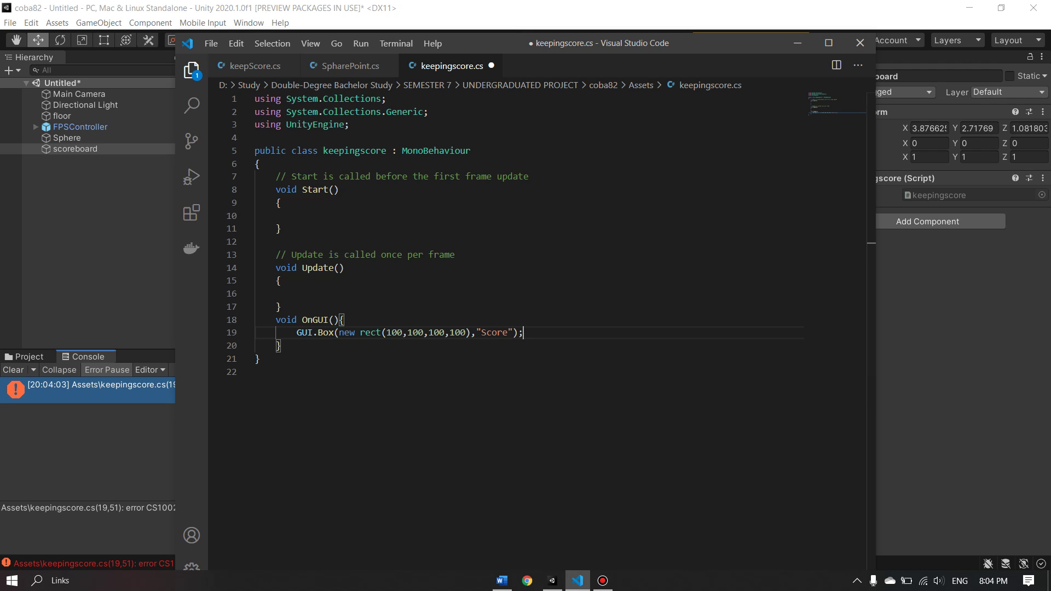
{"action": "key", "text": "ctrl+s"}
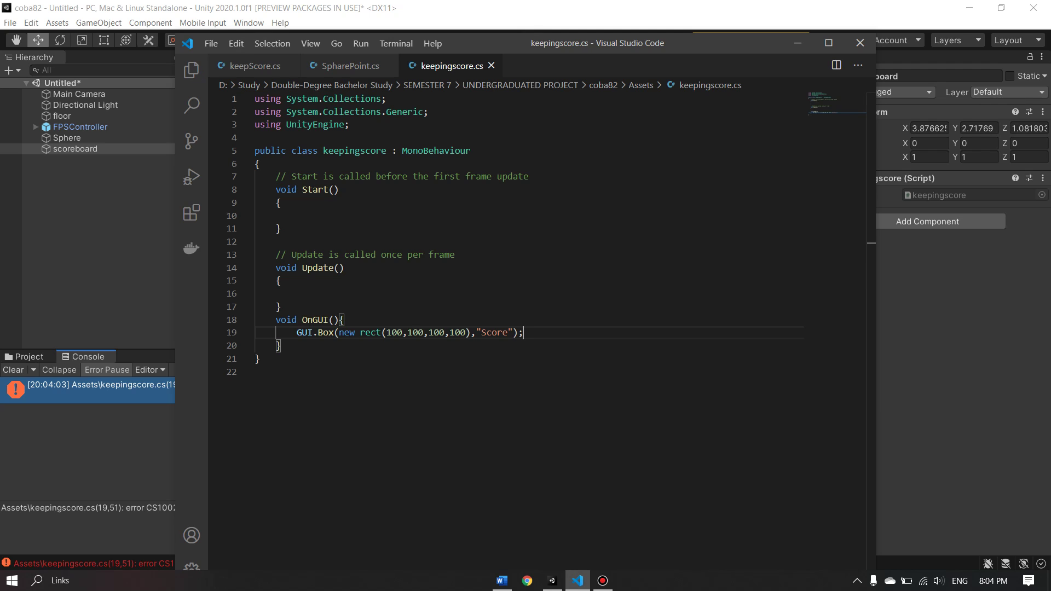
Fix the next console error by changing rect to Rect, and save.
{"action": "left_click", "coordinate": [860, 42]}
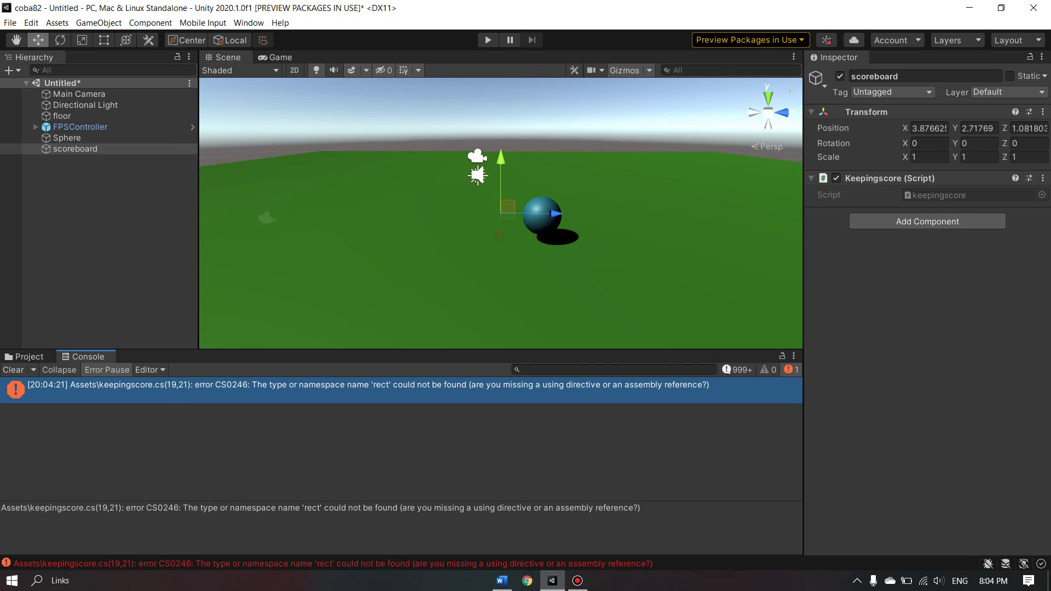
{"action": "double_click", "coordinate": [384, 385]}
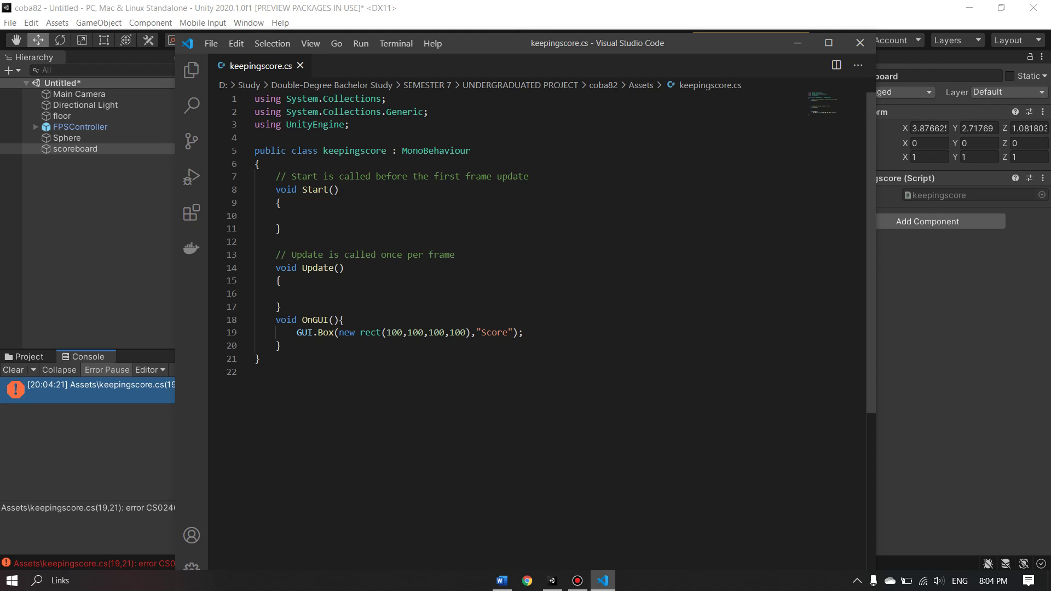
{"action": "left_click", "coordinate": [365, 332]}
{"action": "key", "text": "BackSpace"}
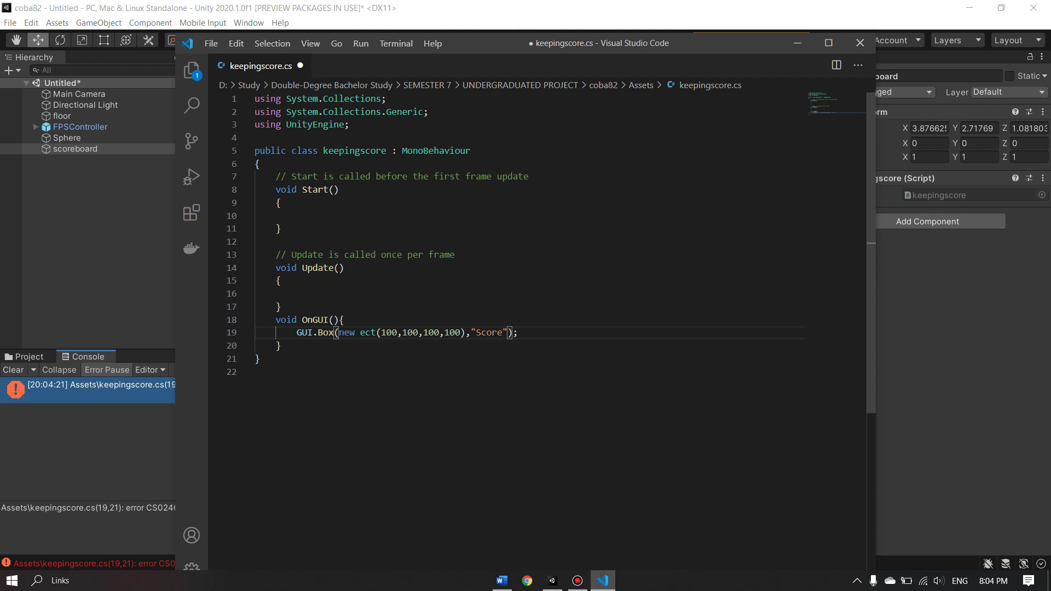
{"action": "key", "text": "Caps_Lock"}
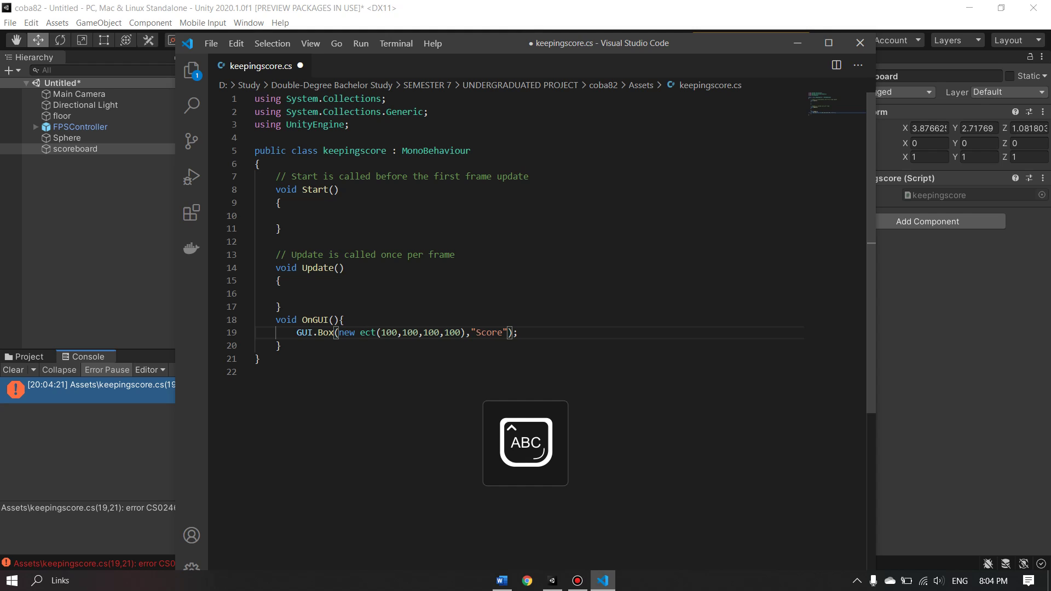
{"action": "type", "text": "R"}
{"action": "key", "text": "Caps_Lock"}
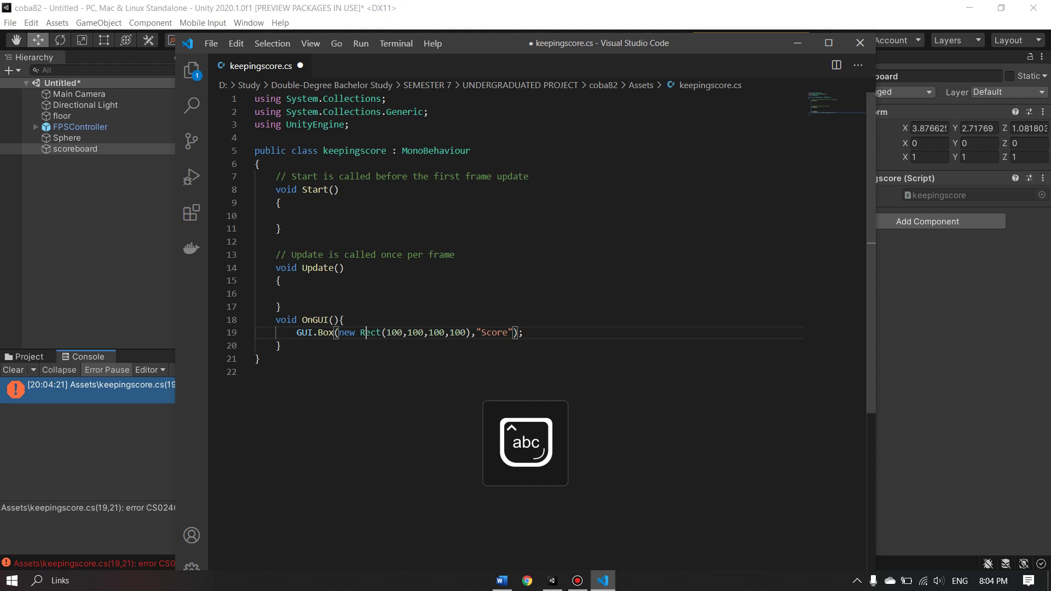
{"action": "key", "text": "ctrl+s"}
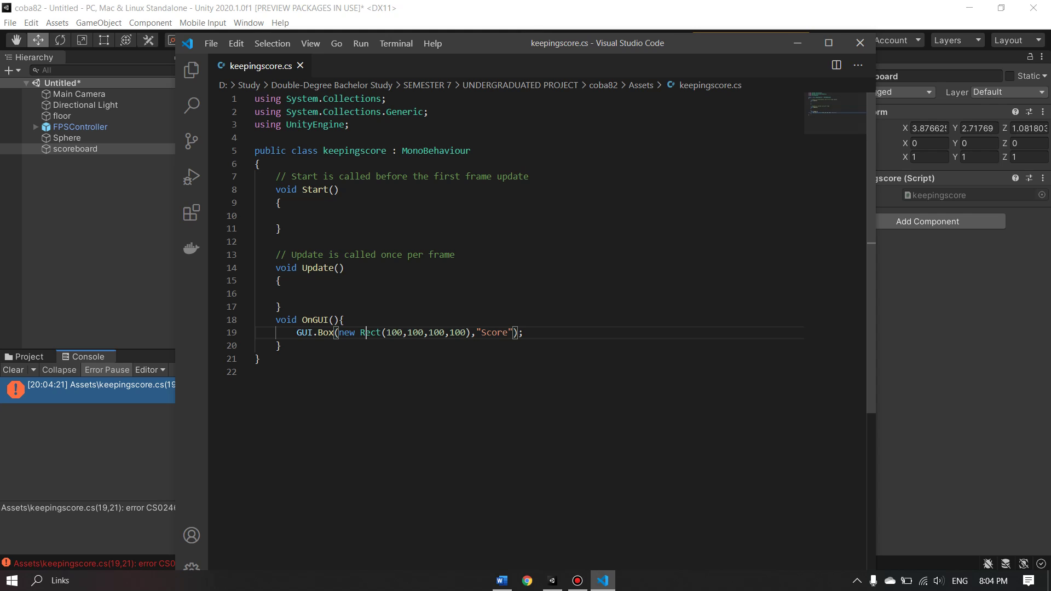
Run the scene with Ctrl+P to see the Score box, then stop playing.
{"action": "left_click", "coordinate": [860, 42]}
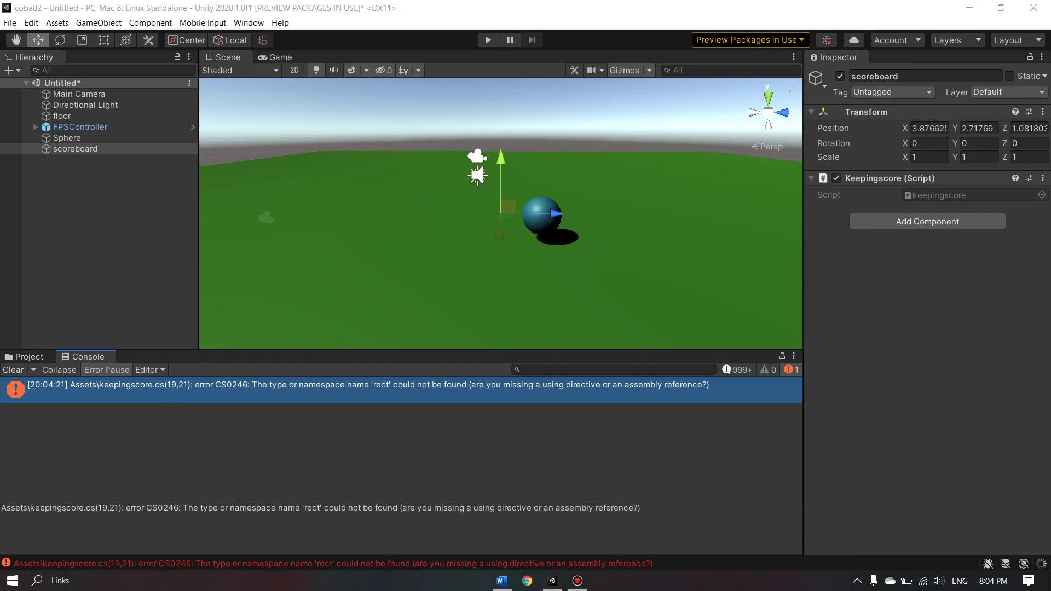
{"action": "key", "text": "ctrl+p"}
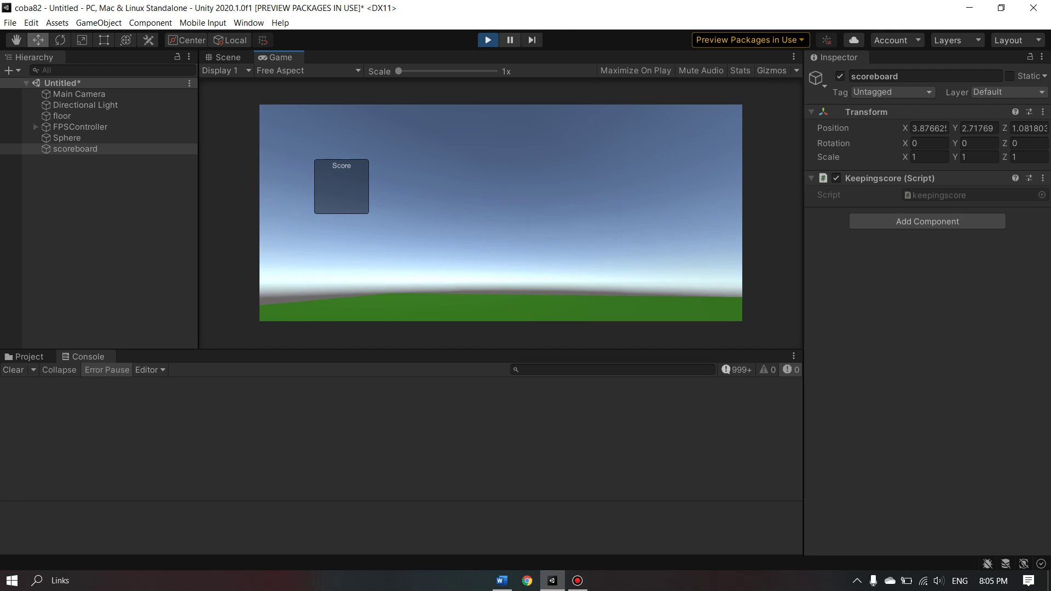
{"action": "key", "text": "ctrl+p"}
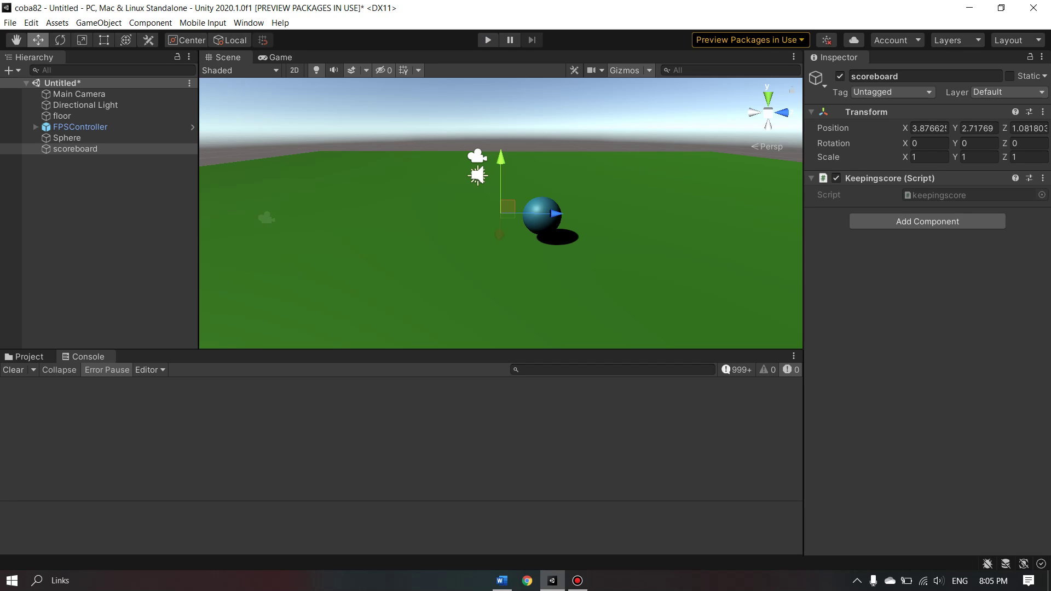
Select the blue Sphere and show the project assets panel.
{"action": "key", "text": "shift+d"}
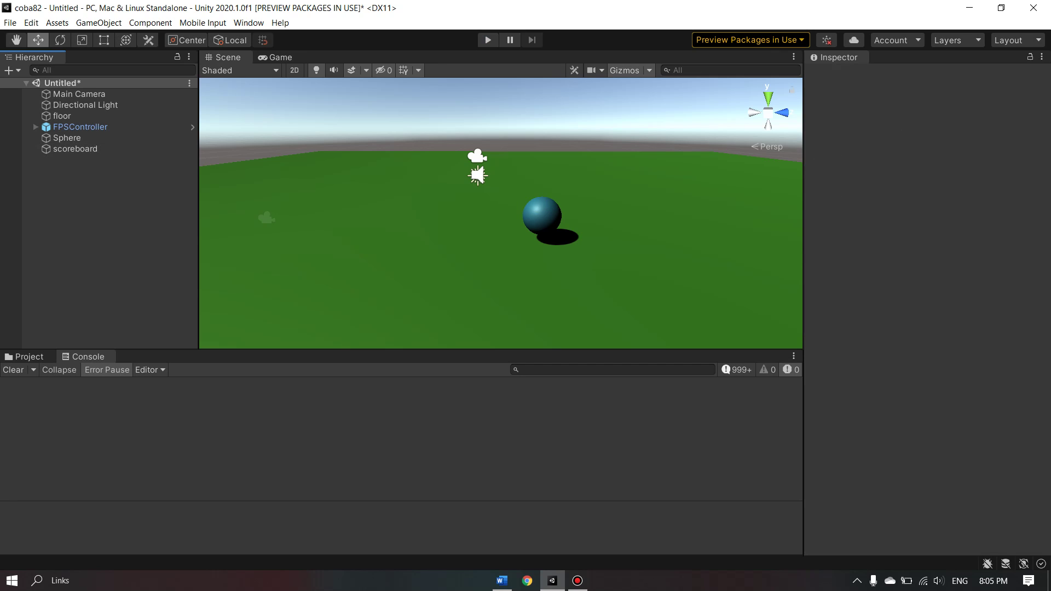
{"action": "left_click", "coordinate": [67, 138]}
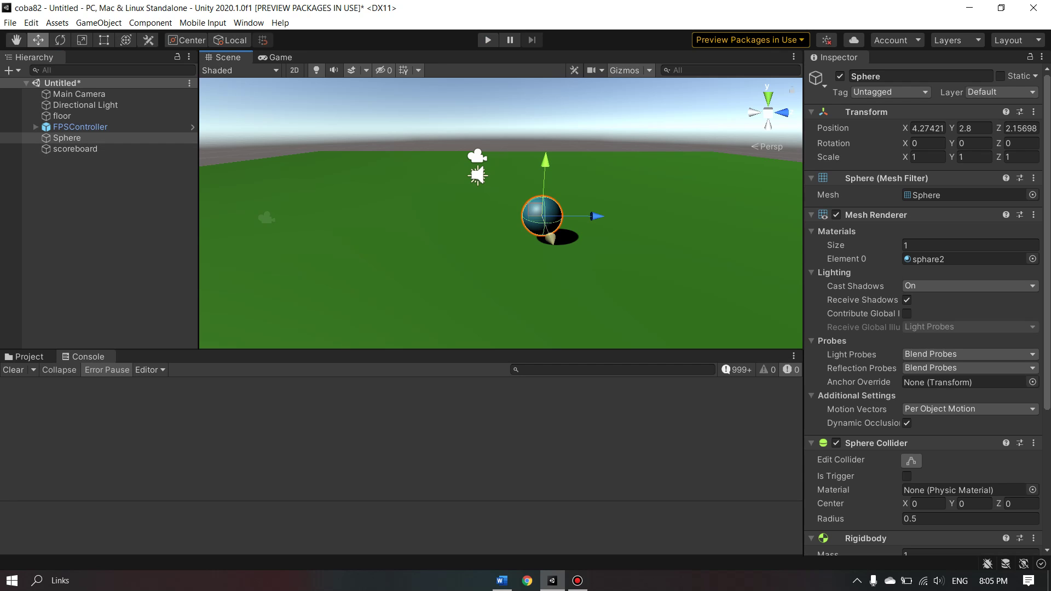
{"action": "scroll", "coordinate": [925, 307], "scroll_direction": "down", "scroll_amount": 5}
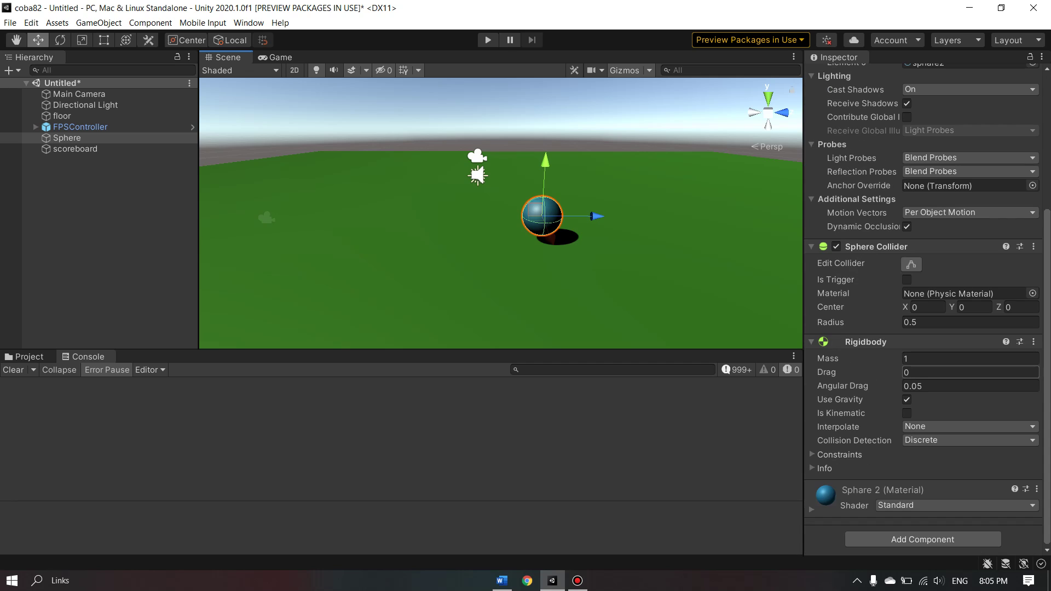
{"action": "left_click", "coordinate": [923, 539]}
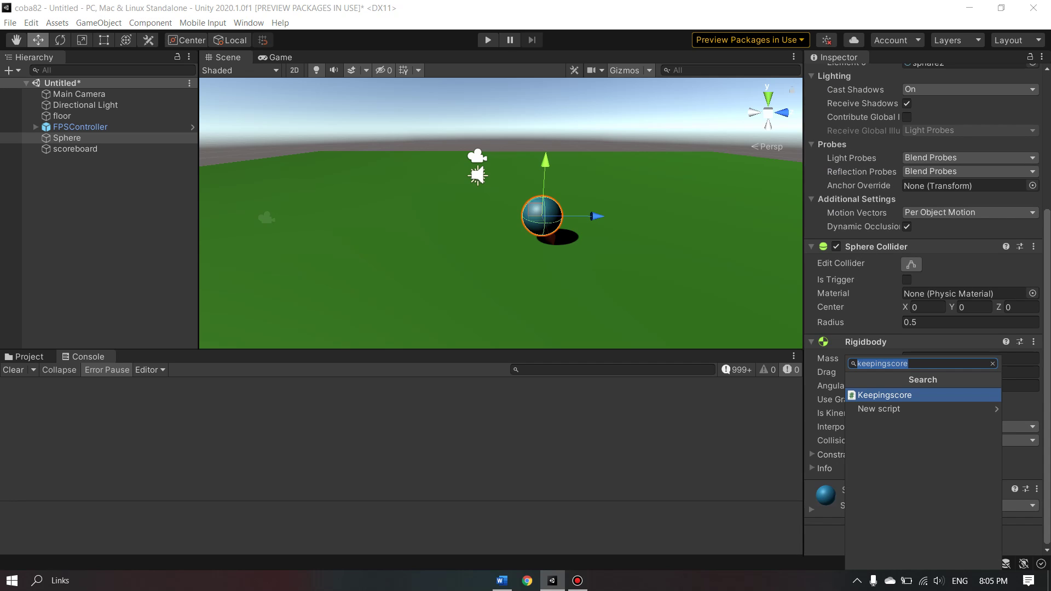
{"action": "left_click", "coordinate": [25, 357]}
{"action": "left_click", "coordinate": [25, 357]}
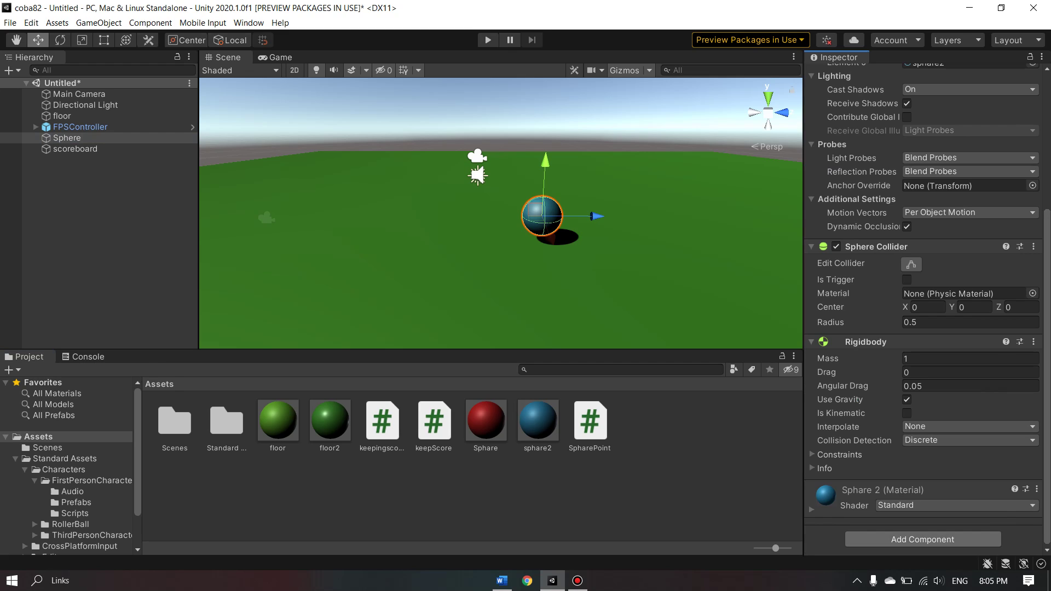
Attach a new bulatpoint script to the Sphere and open bulatpoint.cs.
{"action": "left_click", "coordinate": [922, 539]}
{"action": "key", "text": "BackSpace"}
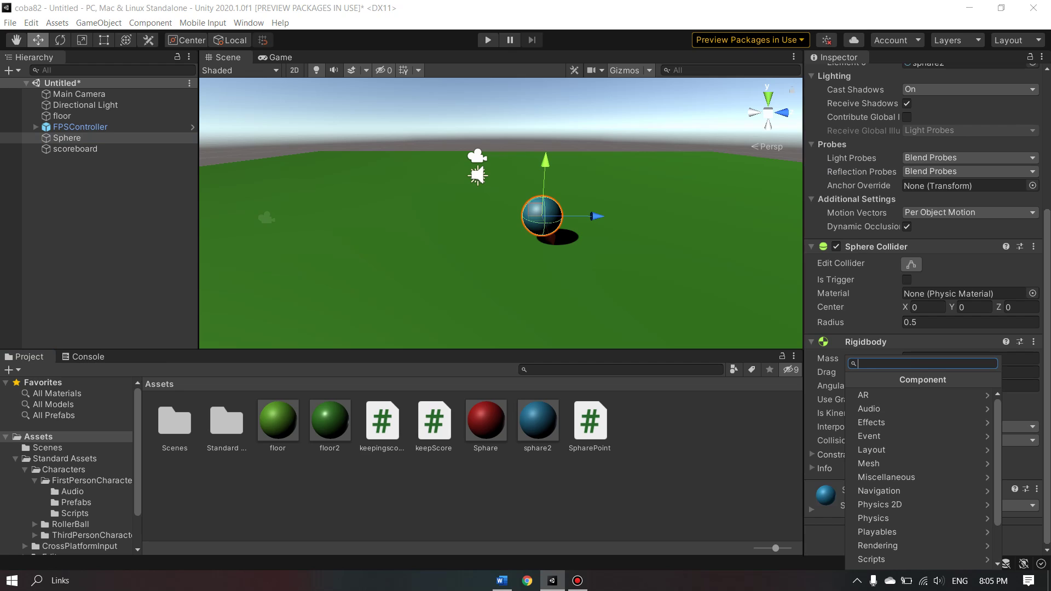
{"action": "type", "text": "bu"}
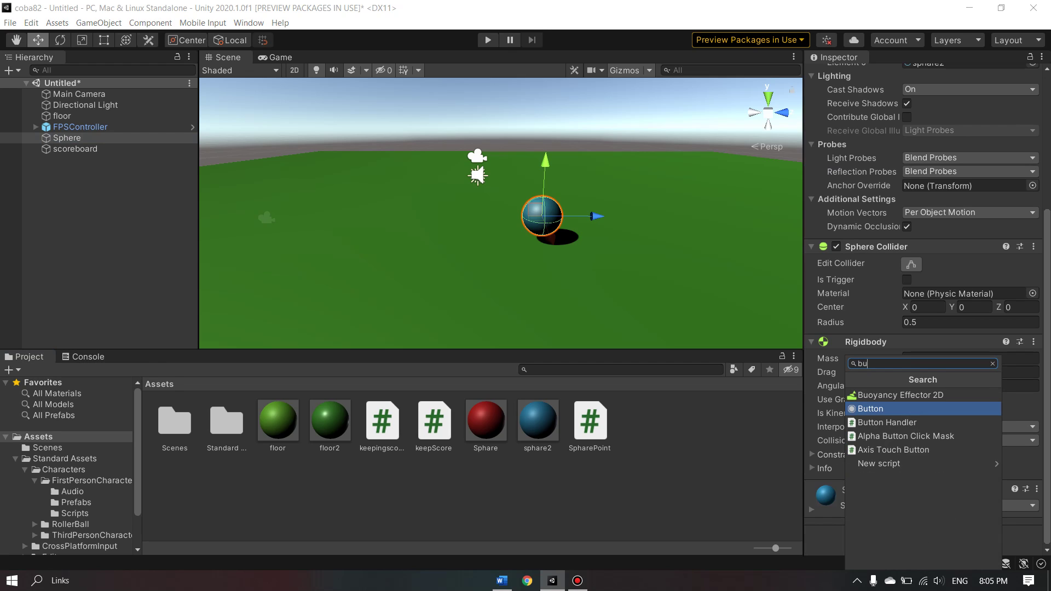
{"action": "type", "text": "lat"}
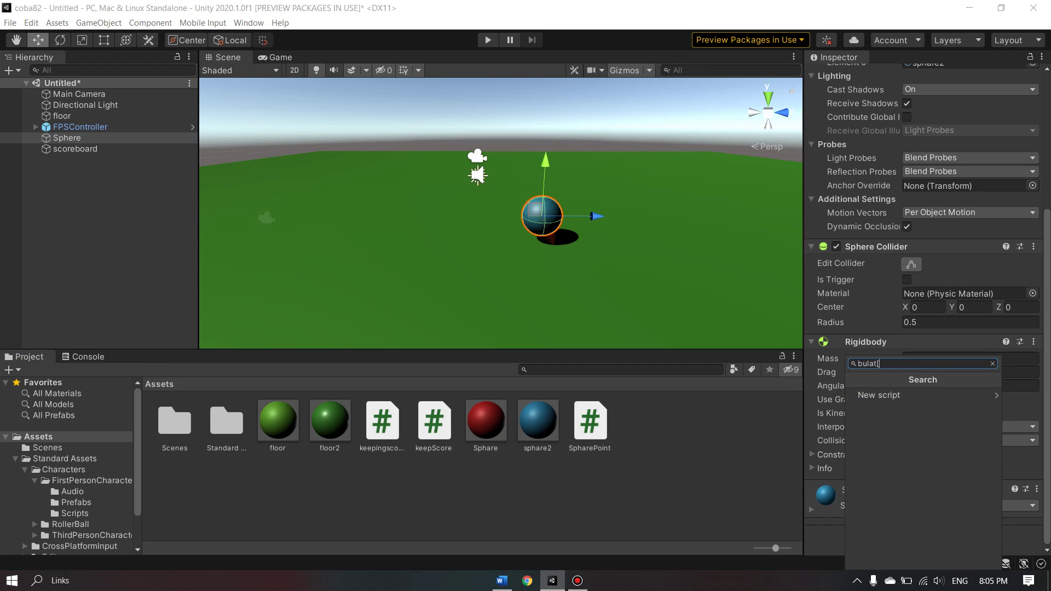
{"action": "type", "text": "point"}
{"action": "key", "text": "ctrl+a"}
{"action": "key", "text": "Down"}
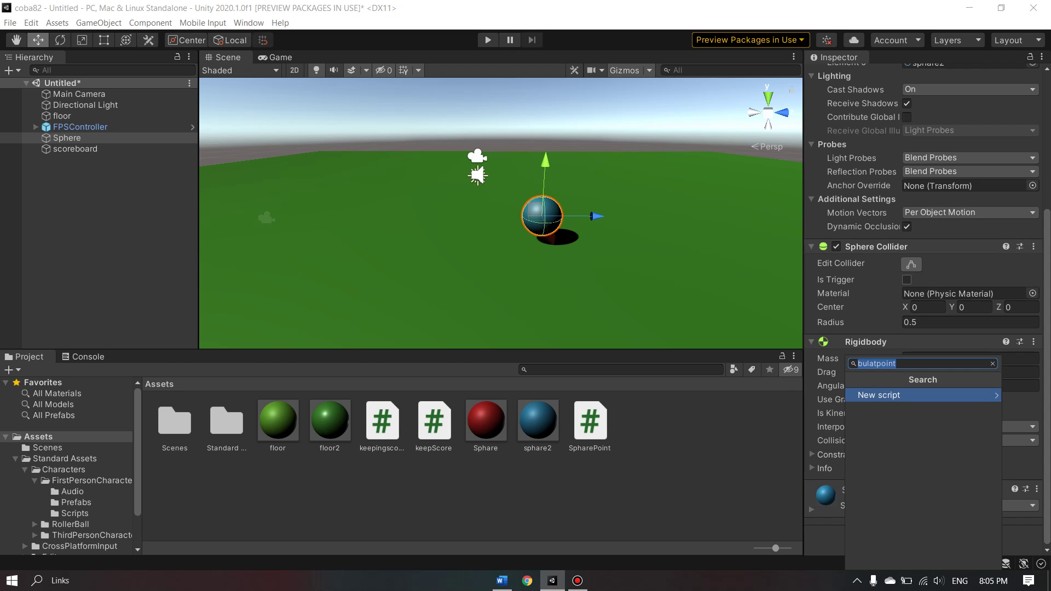
{"action": "key", "text": "Return"}
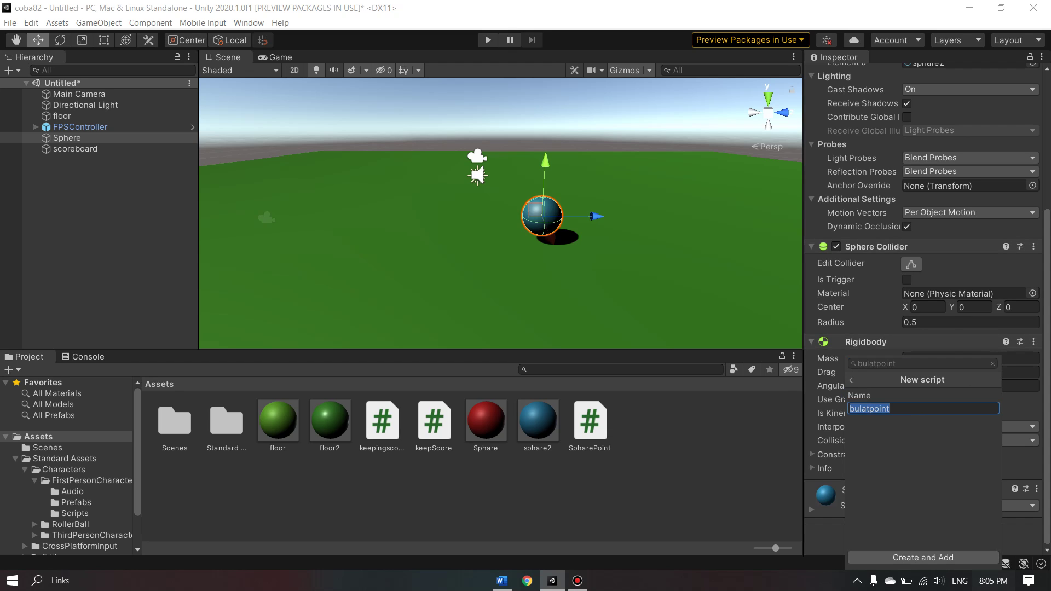
{"action": "left_click", "coordinate": [923, 558]}
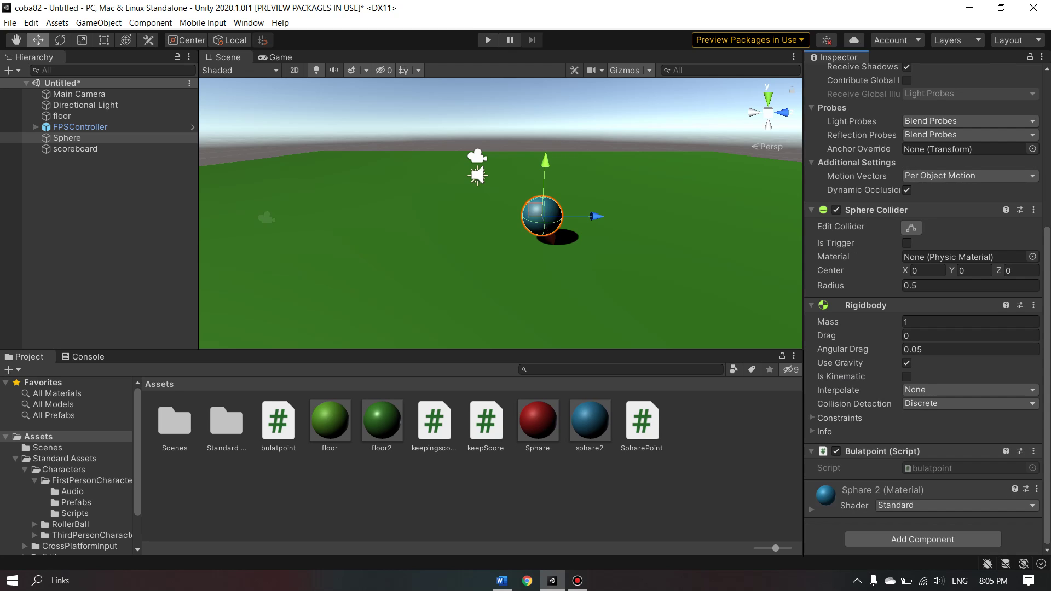
{"action": "double_click", "coordinate": [278, 420]}
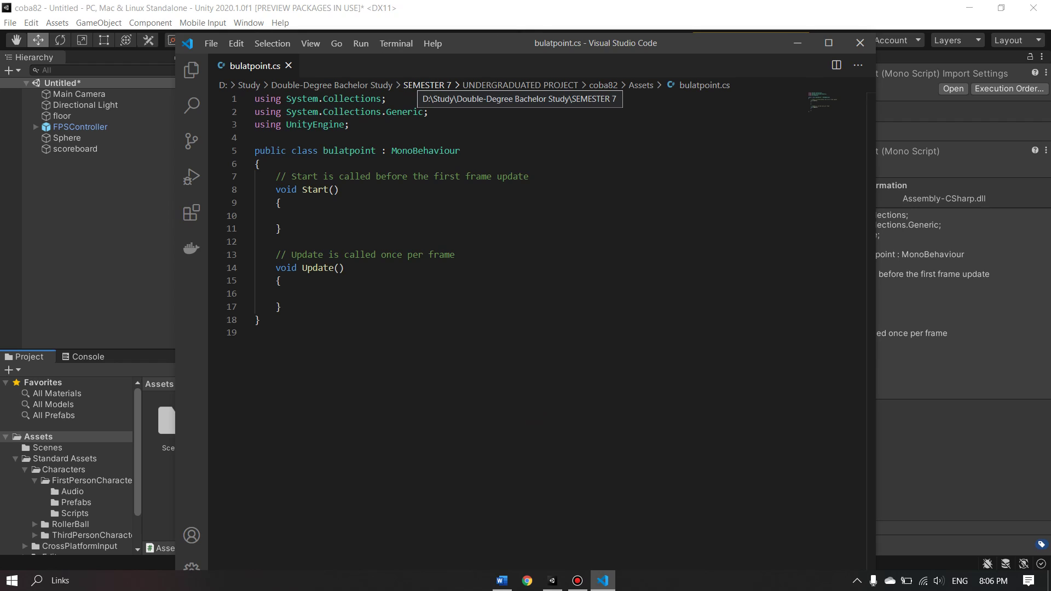
Below Update, begin the method header void OnCollisionEnter in bulatpoint.cs.
{"action": "left_click", "coordinate": [280, 307]}
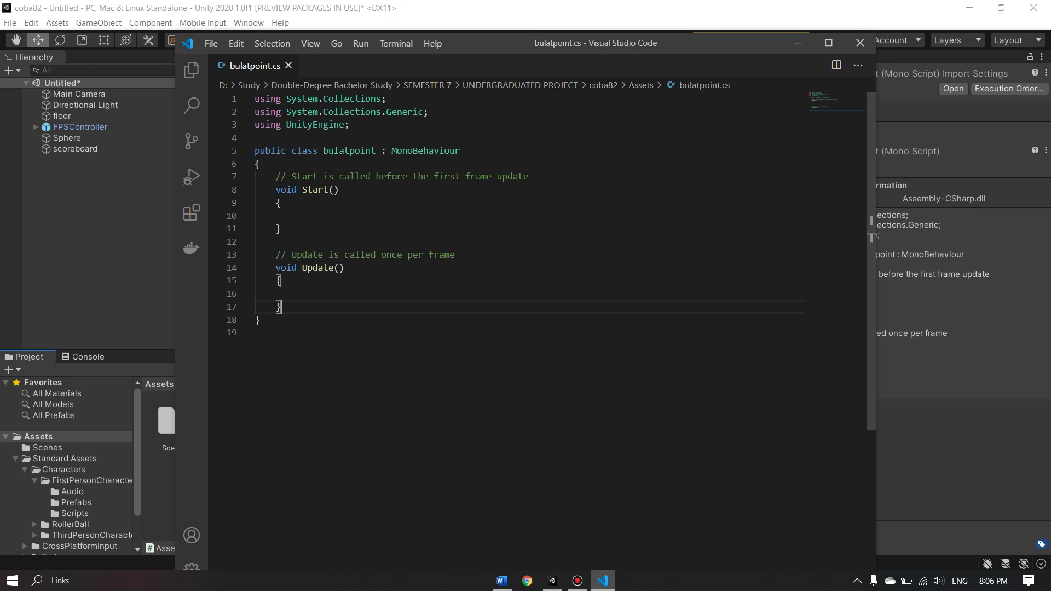
{"action": "key", "text": "Return"}
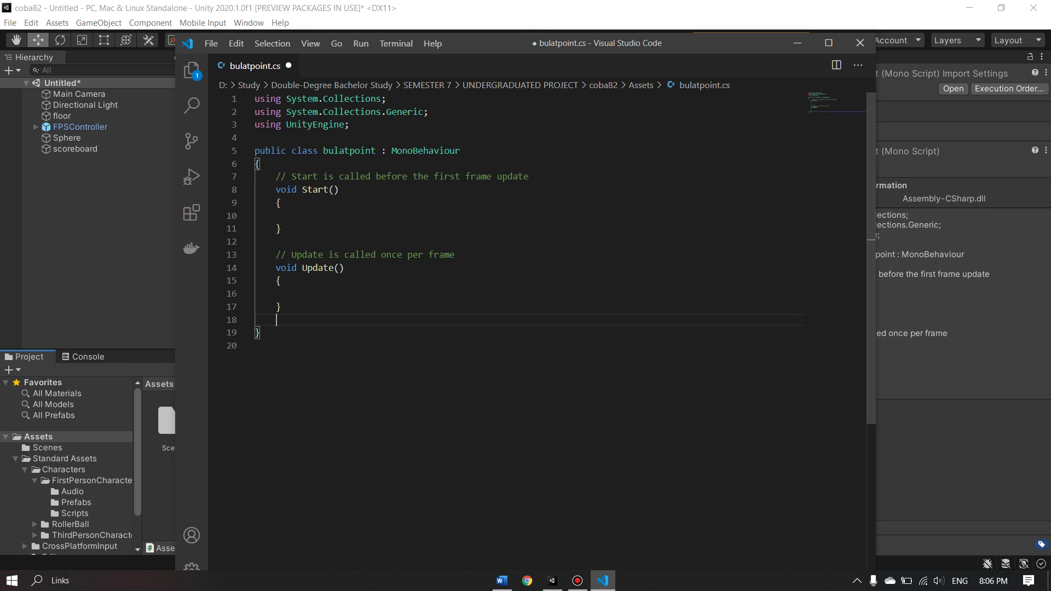
{"action": "type", "text": "voi"}
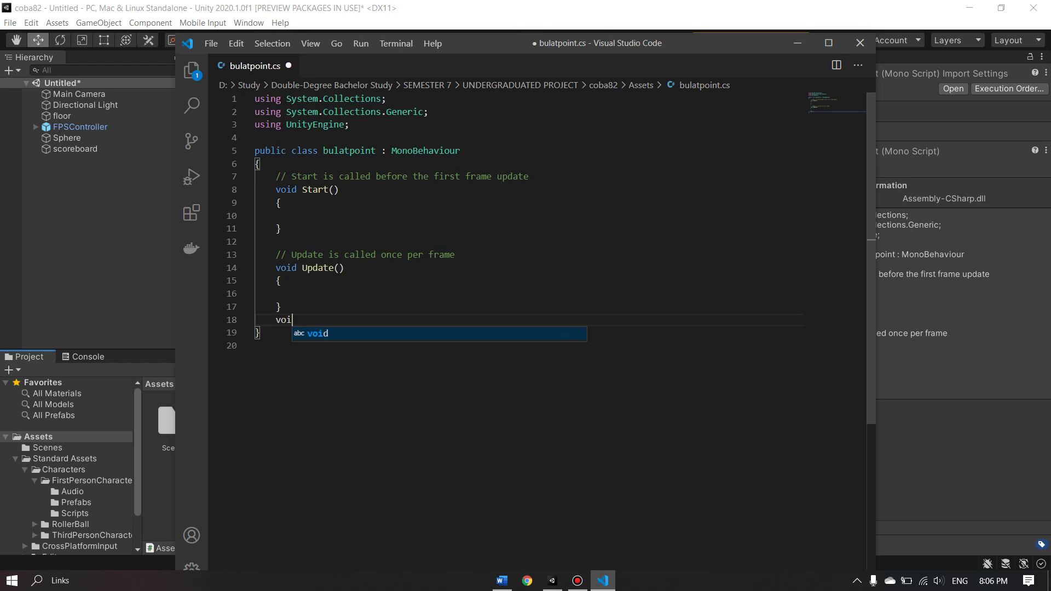
{"action": "type", "text": "n"}
{"action": "key", "text": "BackSpace"}
{"action": "type", "text": "d"}
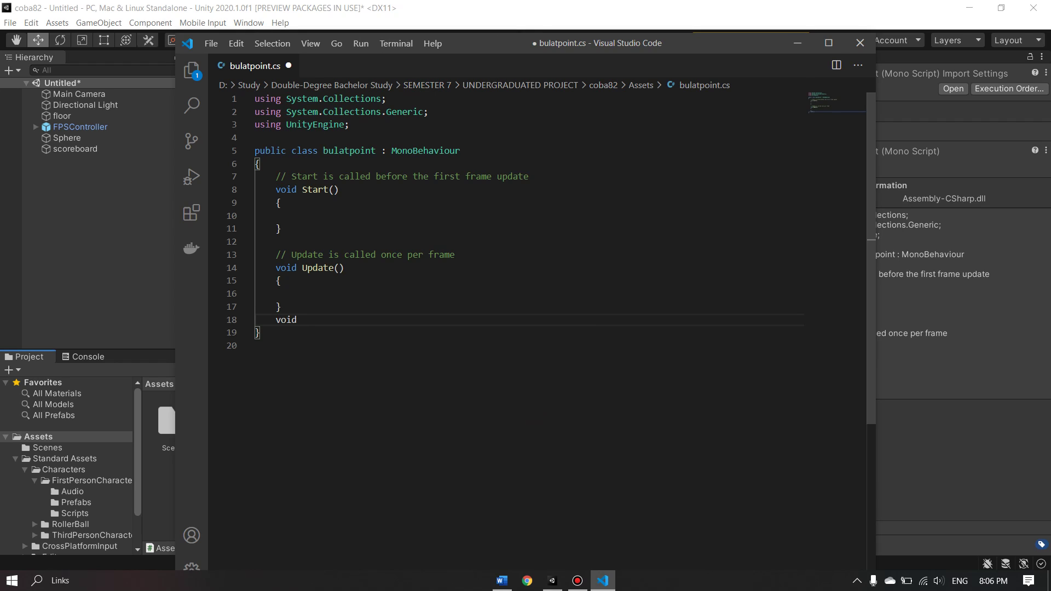
{"action": "key", "text": "Caps_Lock"}
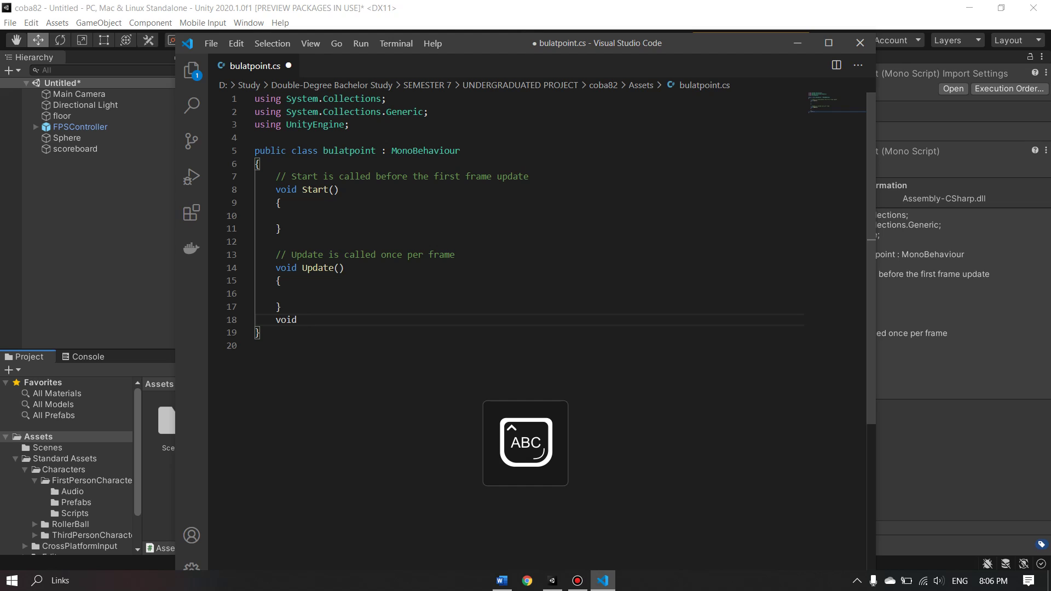
{"action": "type", "text": "O"}
{"action": "key", "text": "Caps_Lock"}
{"action": "type", "text": "n"}
{"action": "key", "text": "Caps_Lock"}
{"action": "type", "text": "C"}
{"action": "key", "text": "Caps_Lock"}
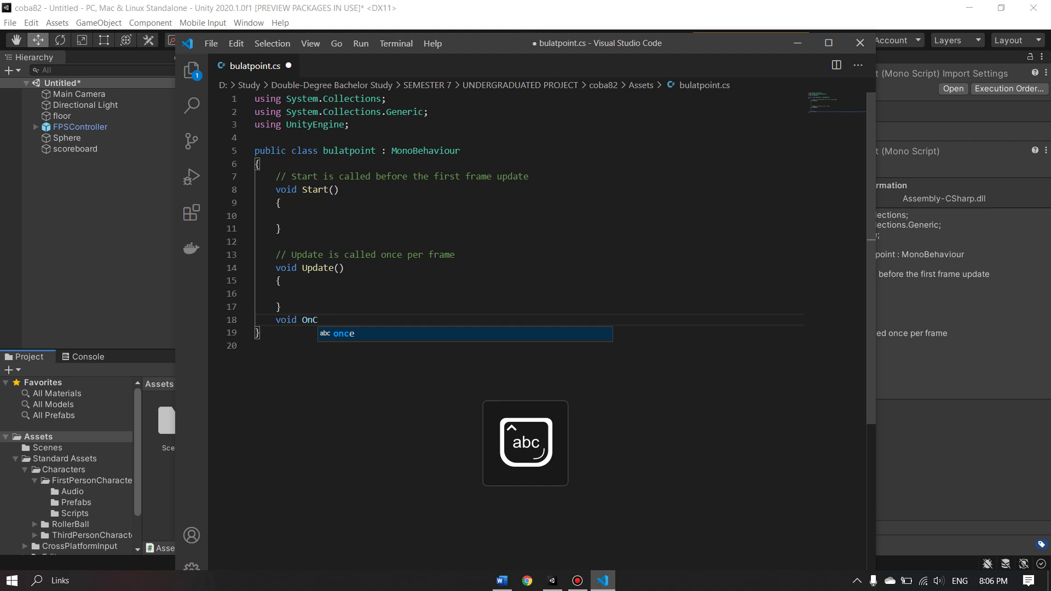
{"action": "type", "text": "ollision"}
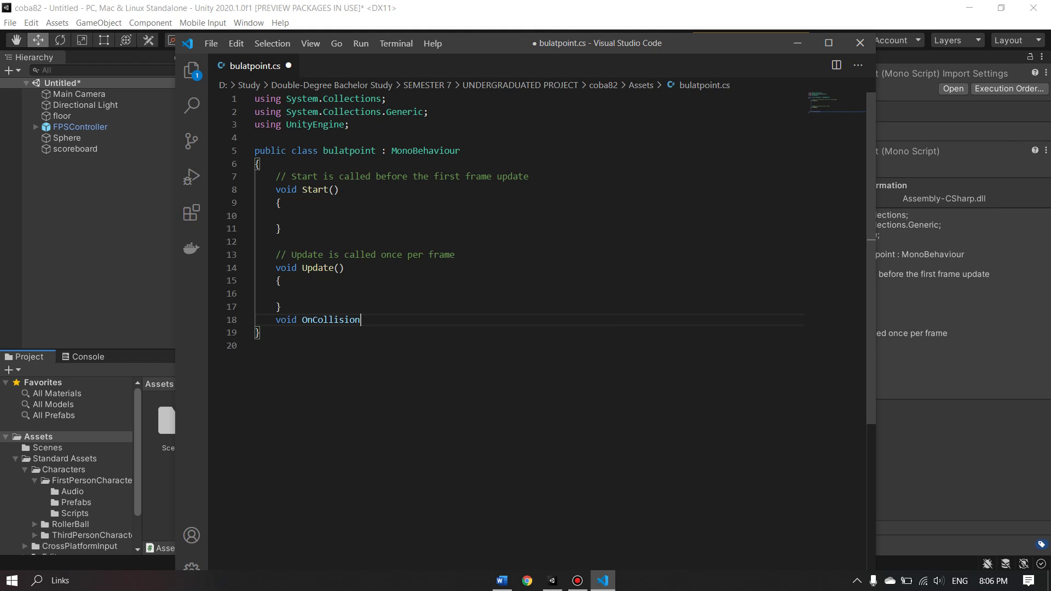
{"action": "key", "text": "Caps_Lock"}
{"action": "type", "text": "E"}
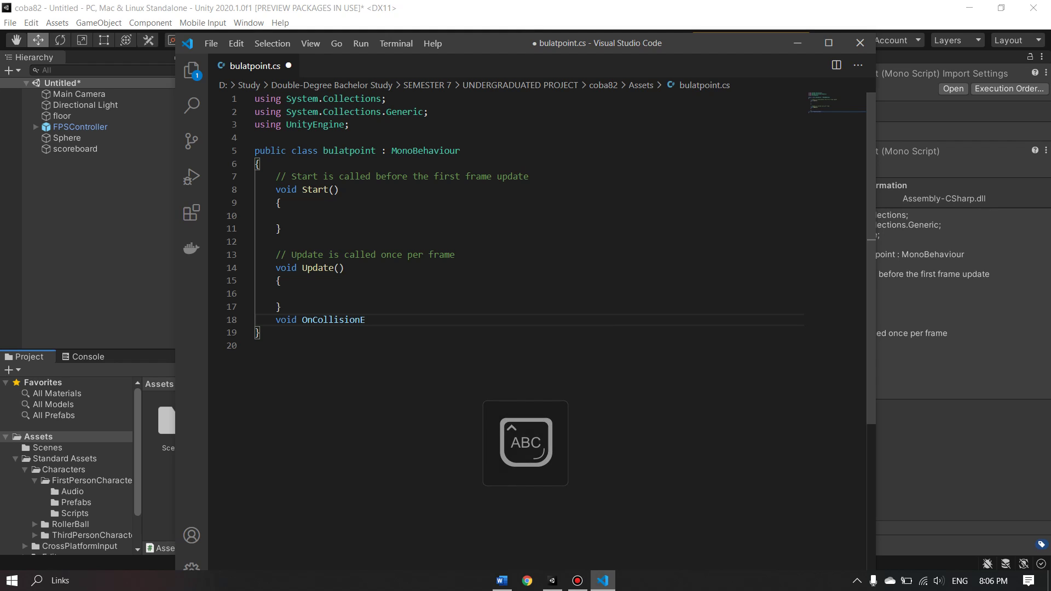
{"action": "key", "text": "Caps_Lock"}
{"action": "type", "text": "nter"}
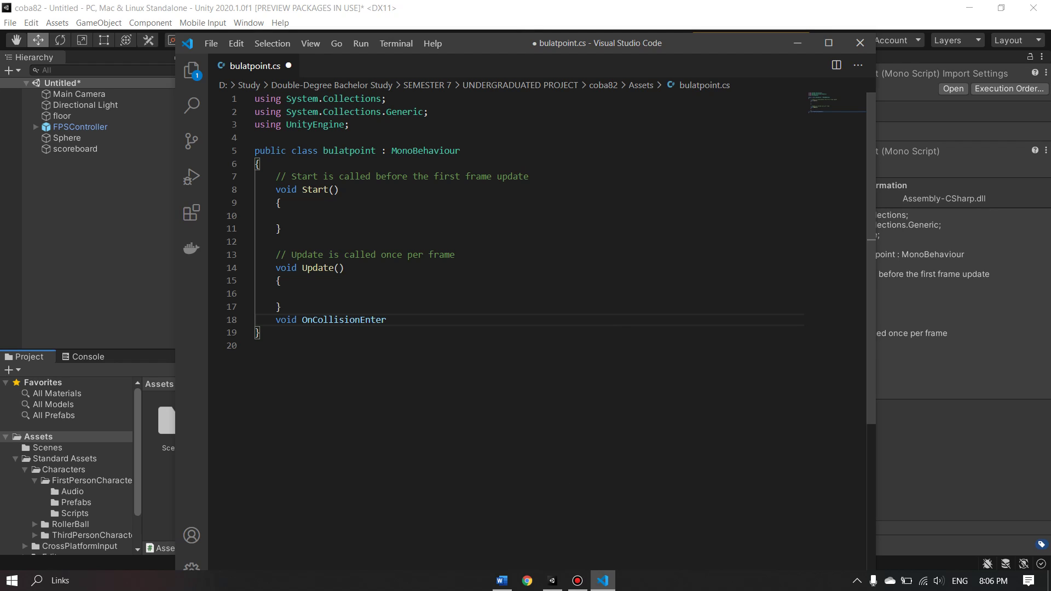
Give OnCollisionEnter the parameter (Collision collision).
{"action": "type", "text": "("}
{"action": "type", "text": ")"}
{"action": "key", "text": "Caps_Lock"}
{"action": "type", "text": "C"}
{"action": "key", "text": "Caps_Lock"}
{"action": "type", "text": "o"}
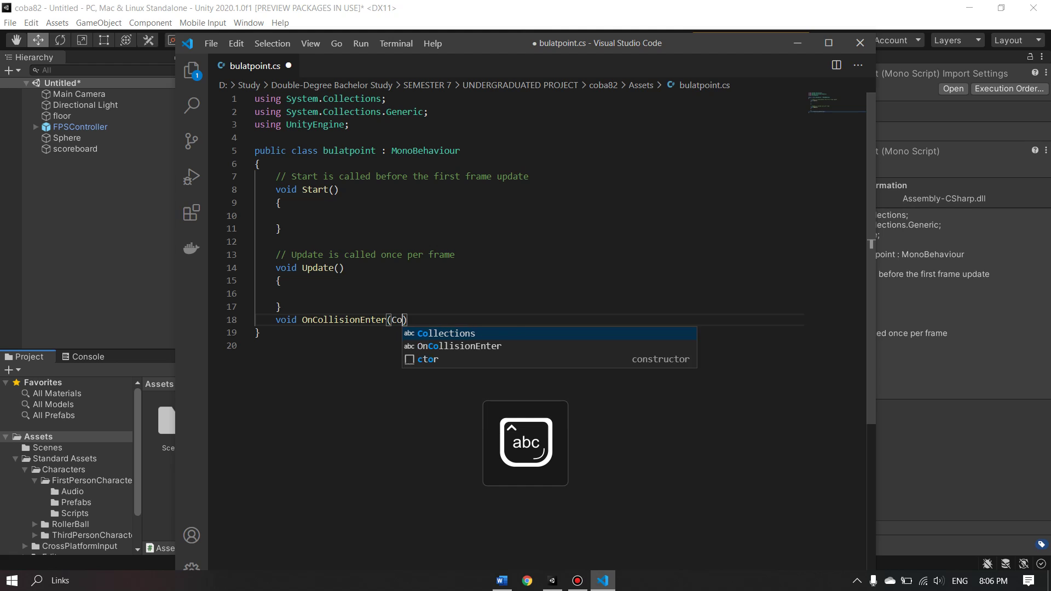
{"action": "type", "text": "llision"}
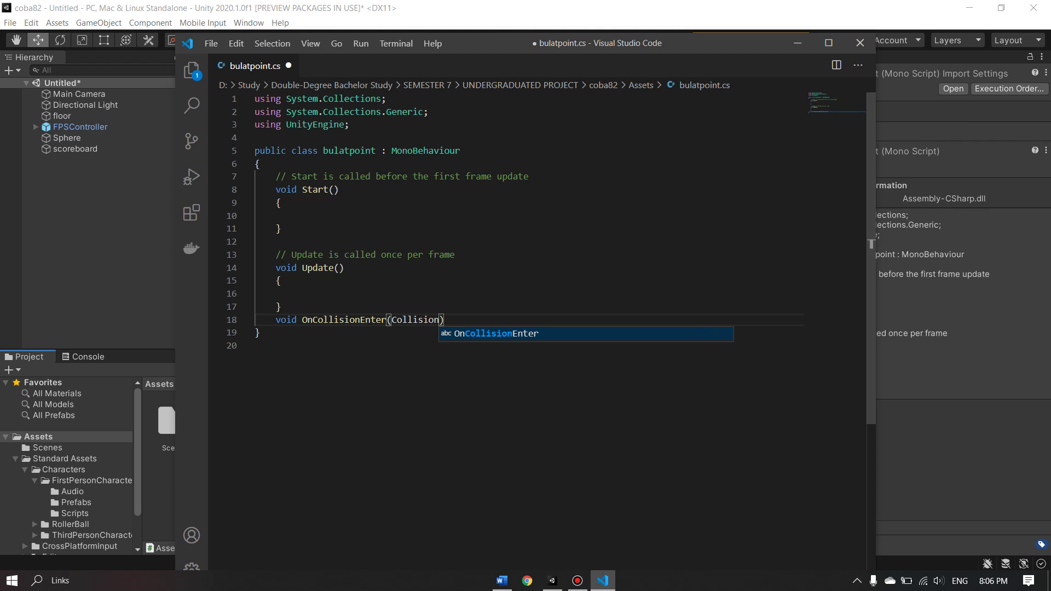
{"action": "type", "text": " c"}
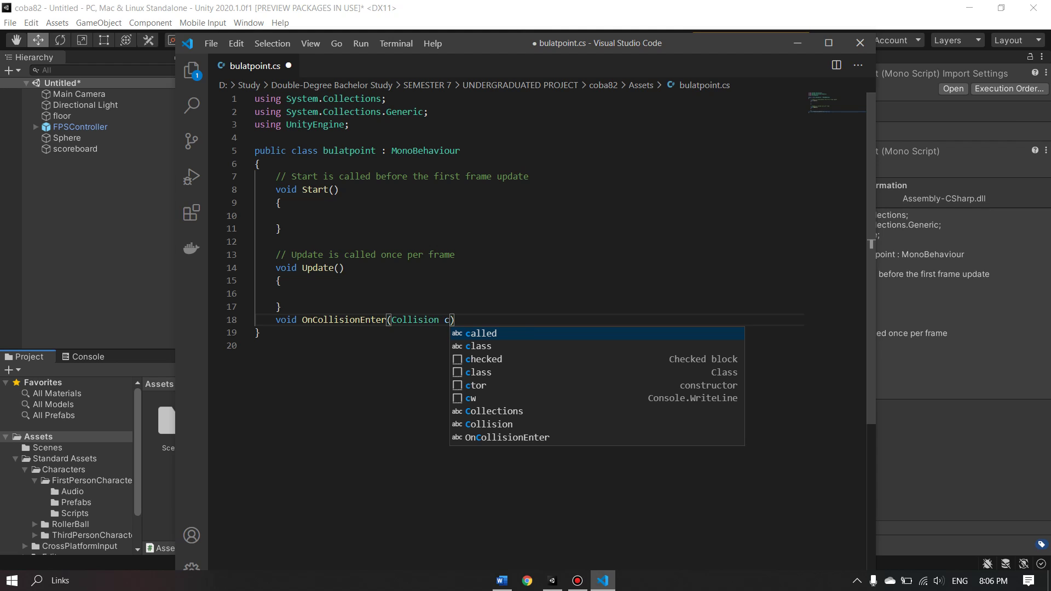
{"action": "type", "text": "ollisio"}
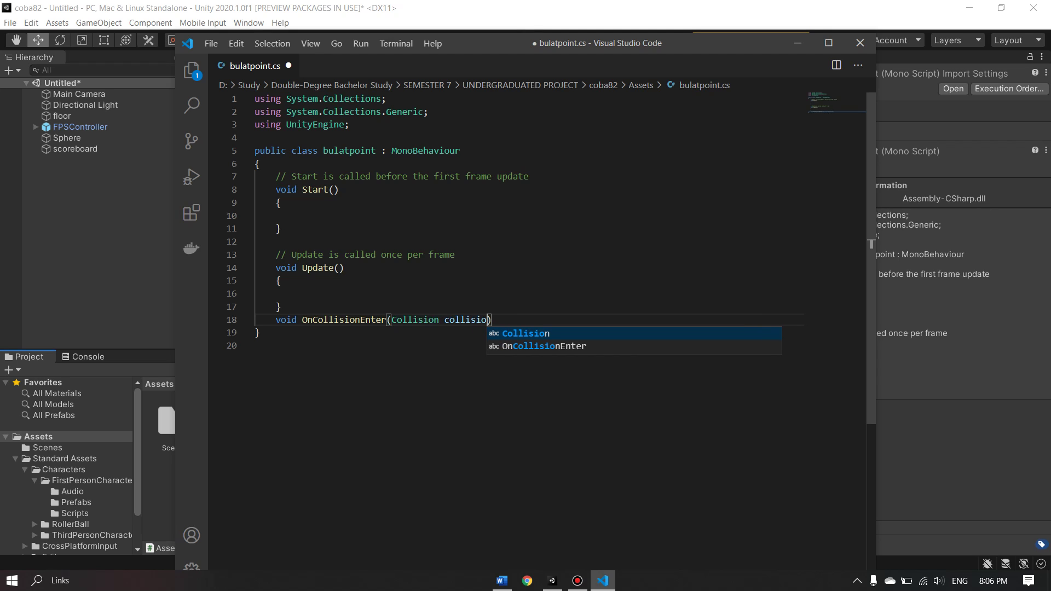
{"action": "type", "text": "n"}
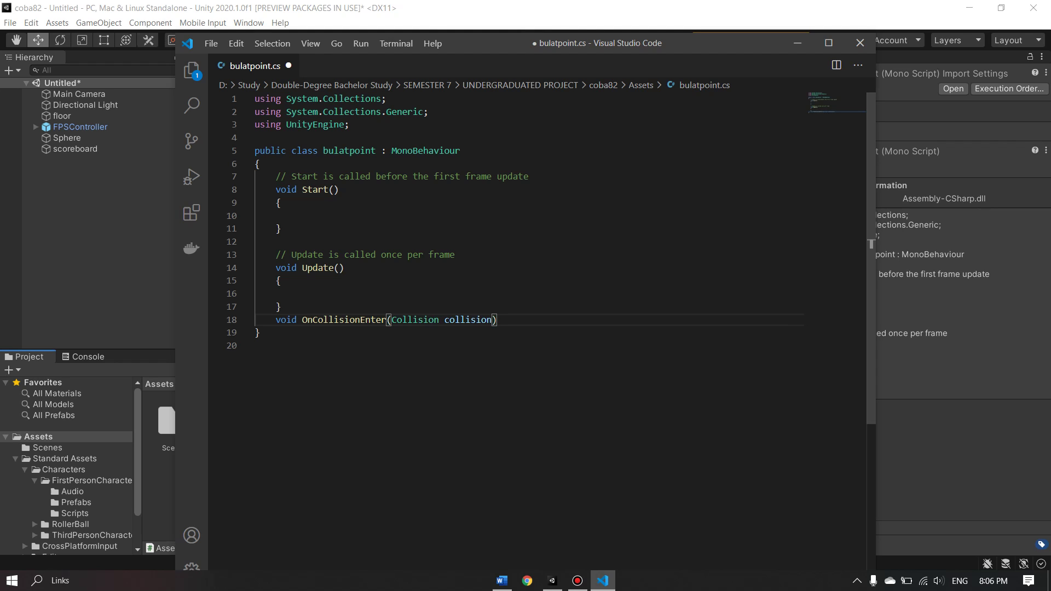
Open the method body and write if(collision.transform.name == "").
{"action": "type", "text": "{"}
{"action": "key", "text": "Return"}
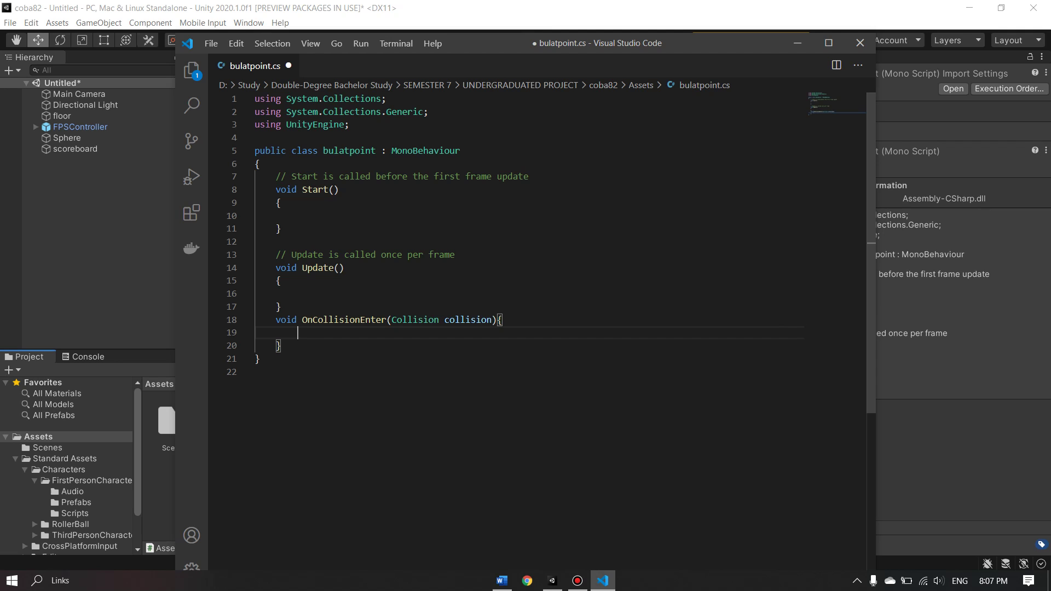
{"action": "key", "text": "Down"}
{"action": "key", "text": "Up"}
{"action": "type", "text": "if"}
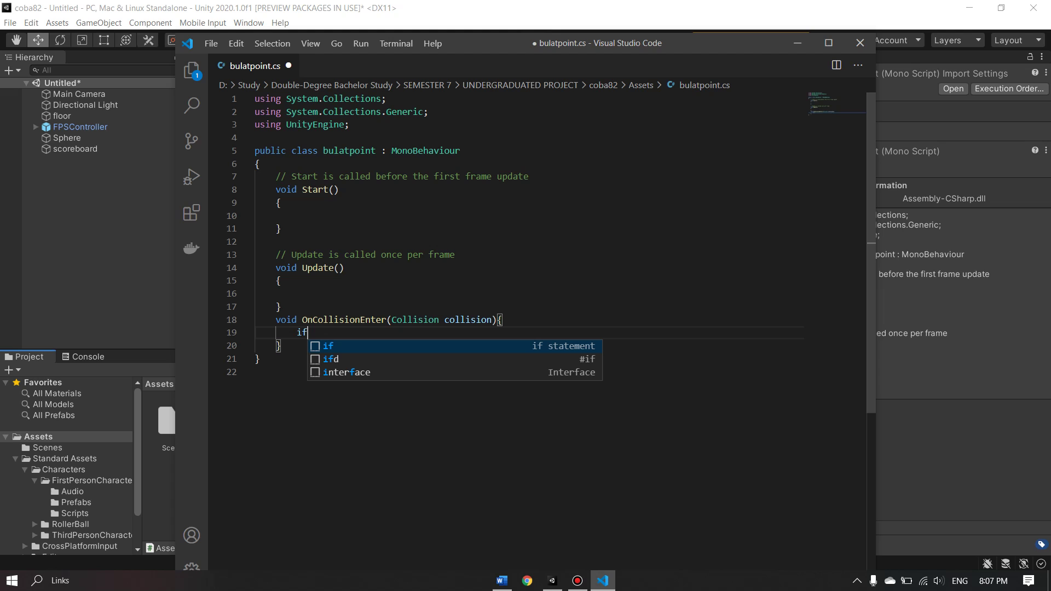
{"action": "type", "text": "("}
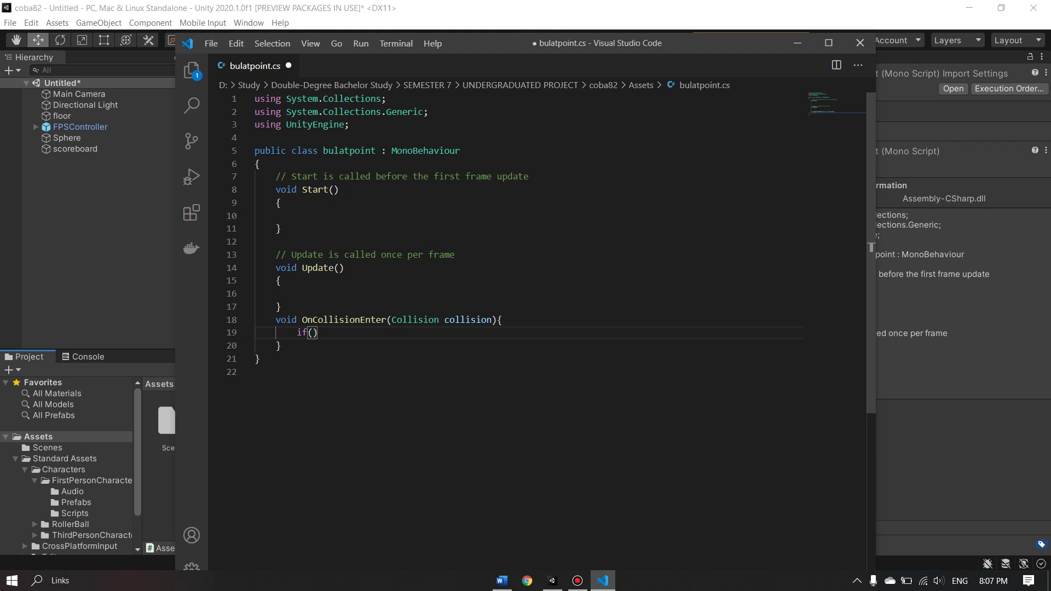
{"action": "type", "text": "coll"}
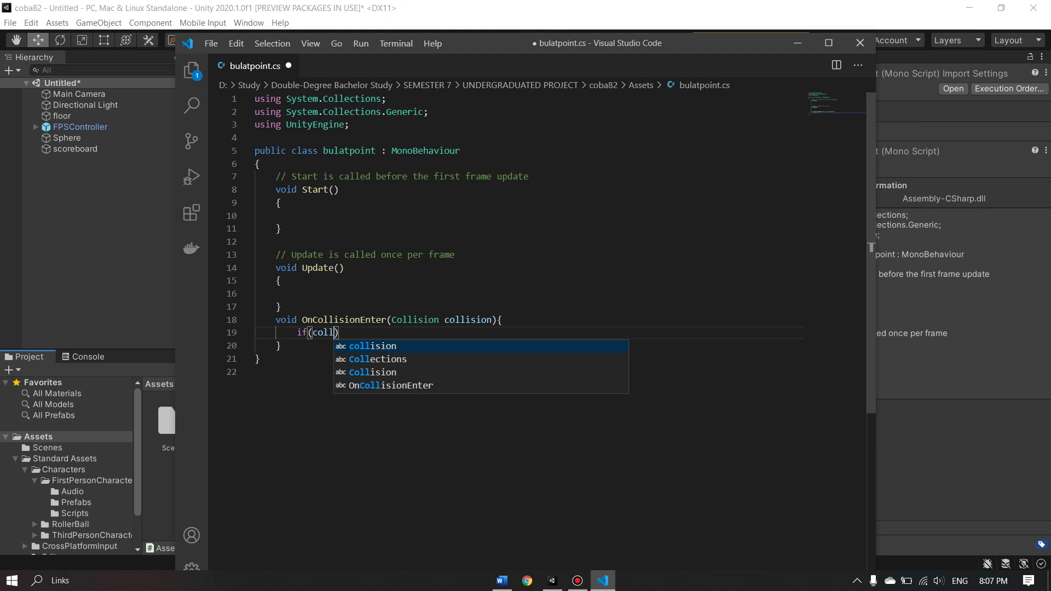
{"action": "key", "text": "Tab"}
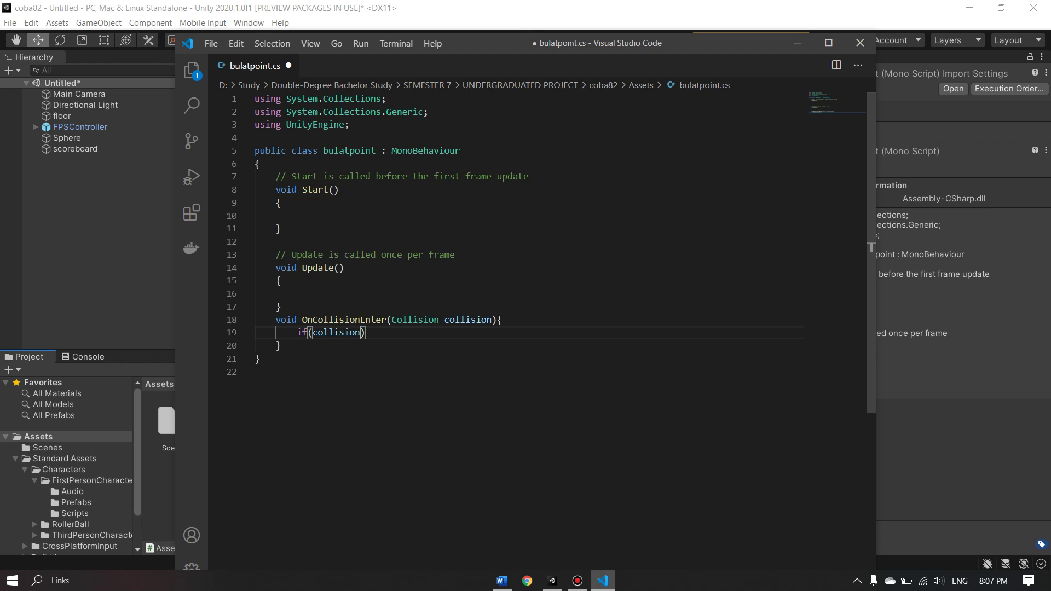
{"action": "type", "text": ".tr"}
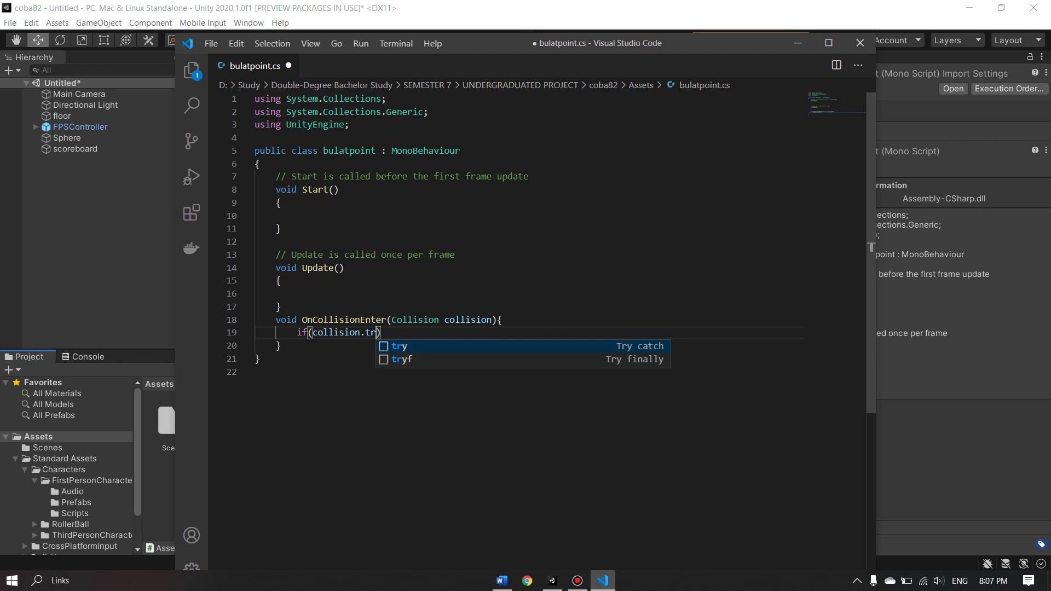
{"action": "type", "text": "an"}
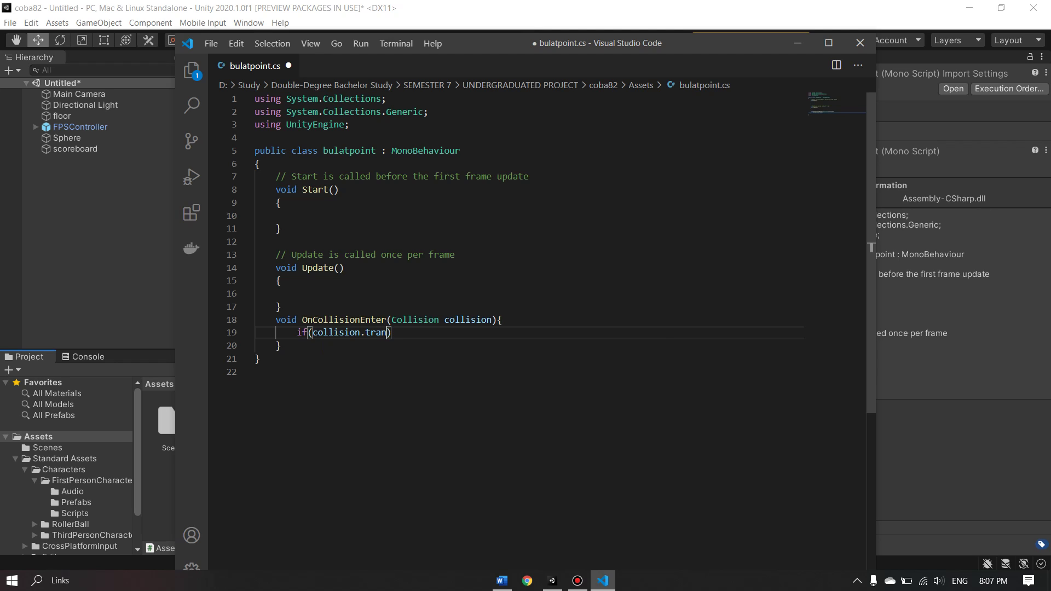
{"action": "type", "text": "sform"}
{"action": "type", "text": ".na"}
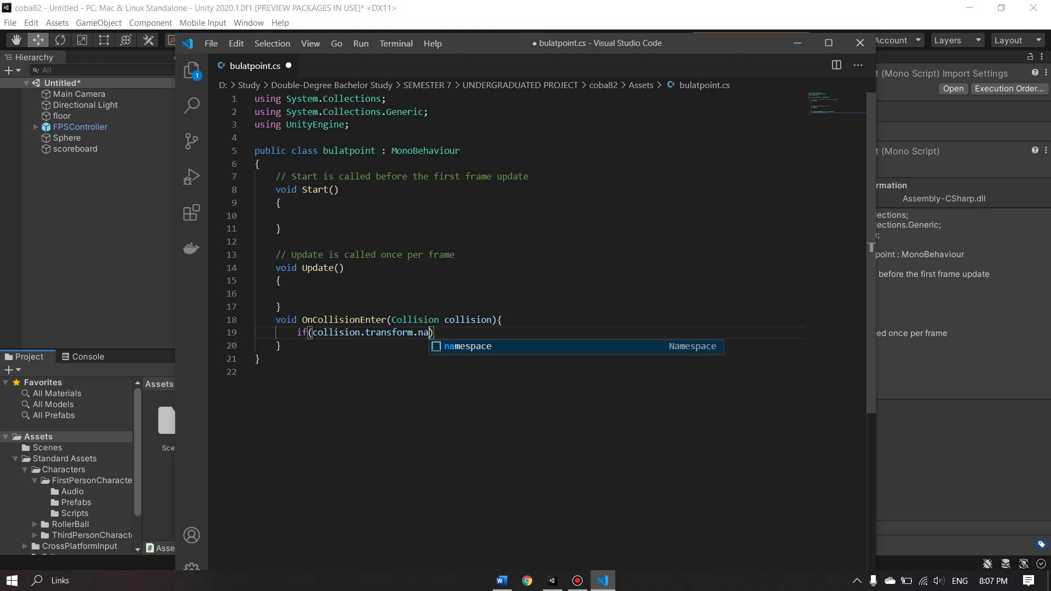
{"action": "type", "text": "me "}
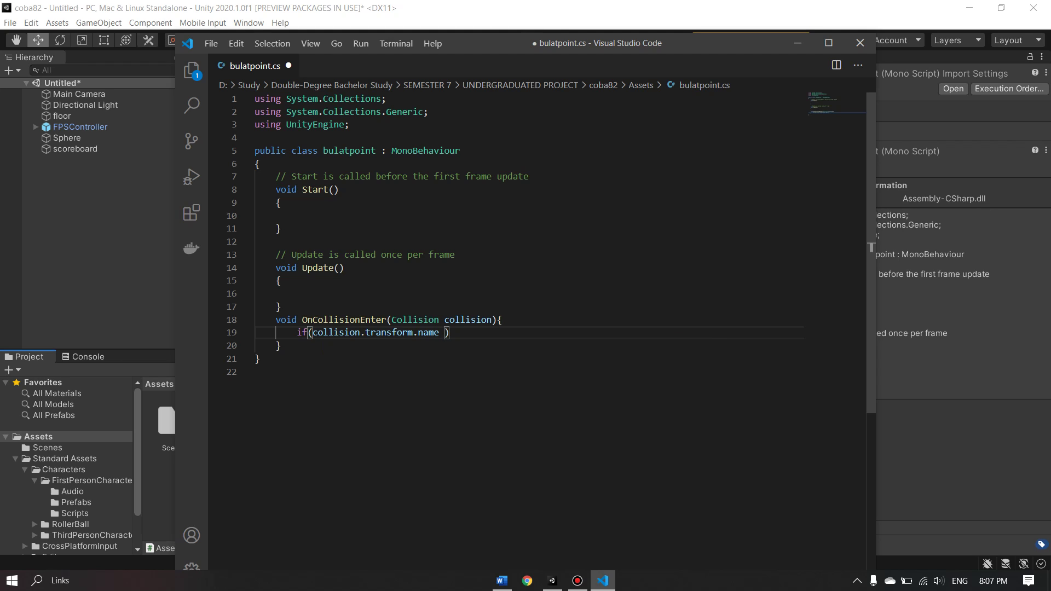
{"action": "type", "text": "=="}
{"action": "type", "text": "\""}
{"action": "key", "text": "alt+Tab"}
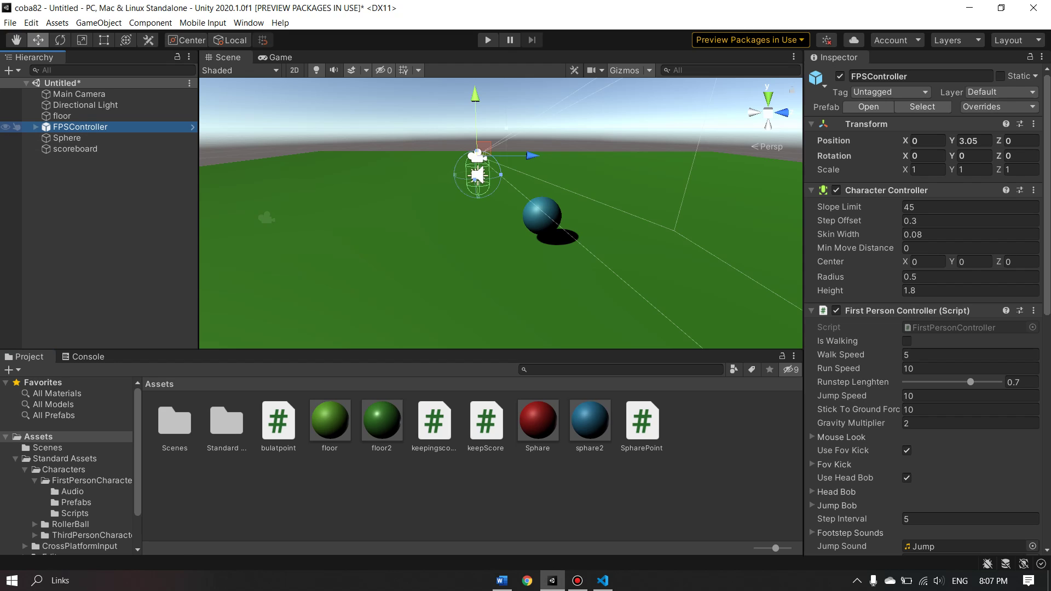
Copy the player name FPSController from the Inspector for the script.
{"action": "left_click", "coordinate": [898, 76]}
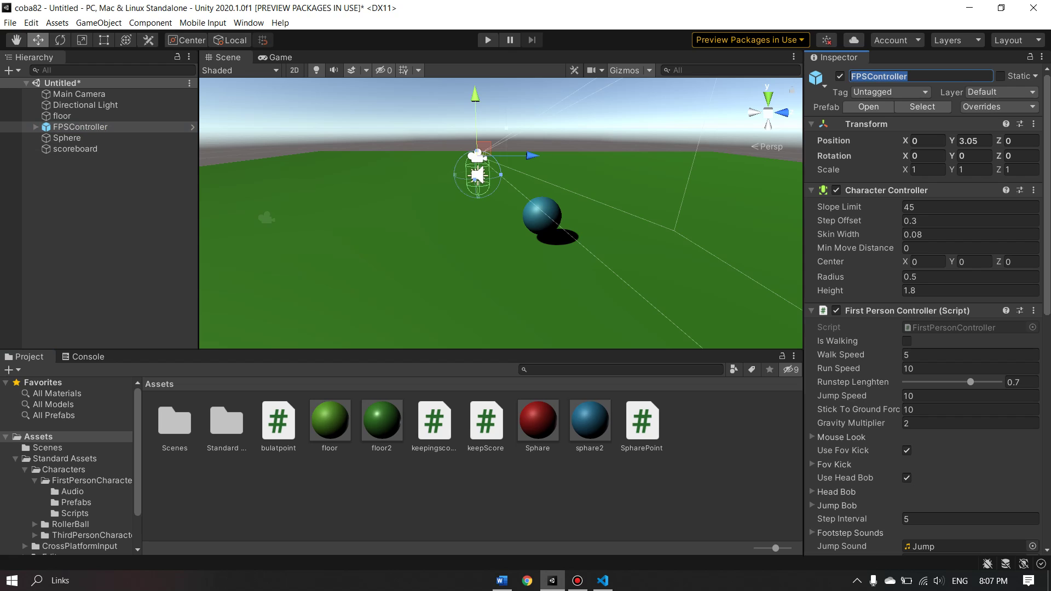
{"action": "key", "text": "alt+Tab"}
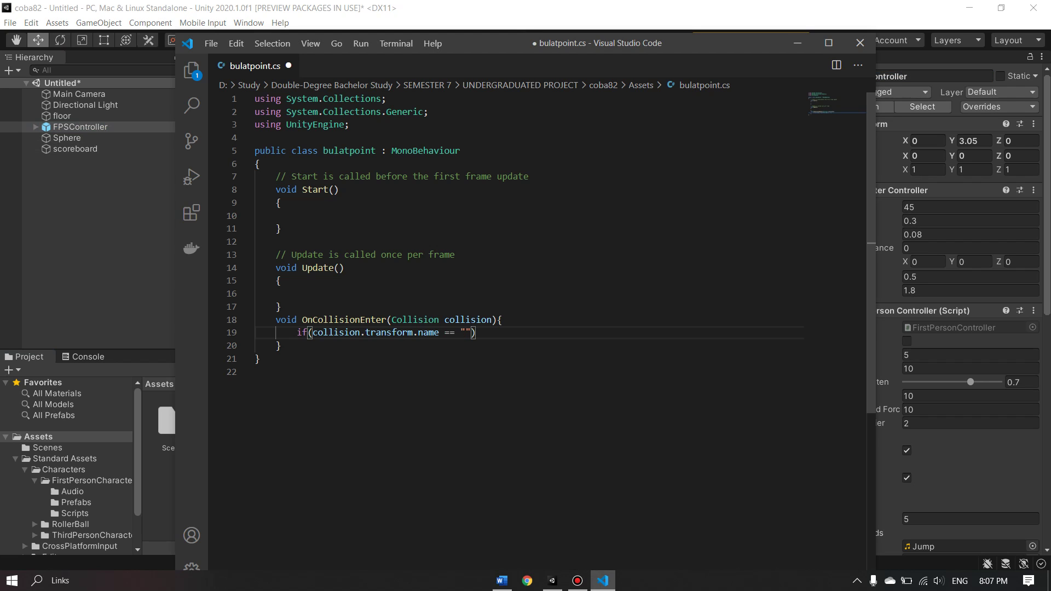
Paste FPSController into the quotes, open the if block, and type keepingScore.
{"action": "type", "text": "FPSController"}
{"action": "type", "text": "{"}
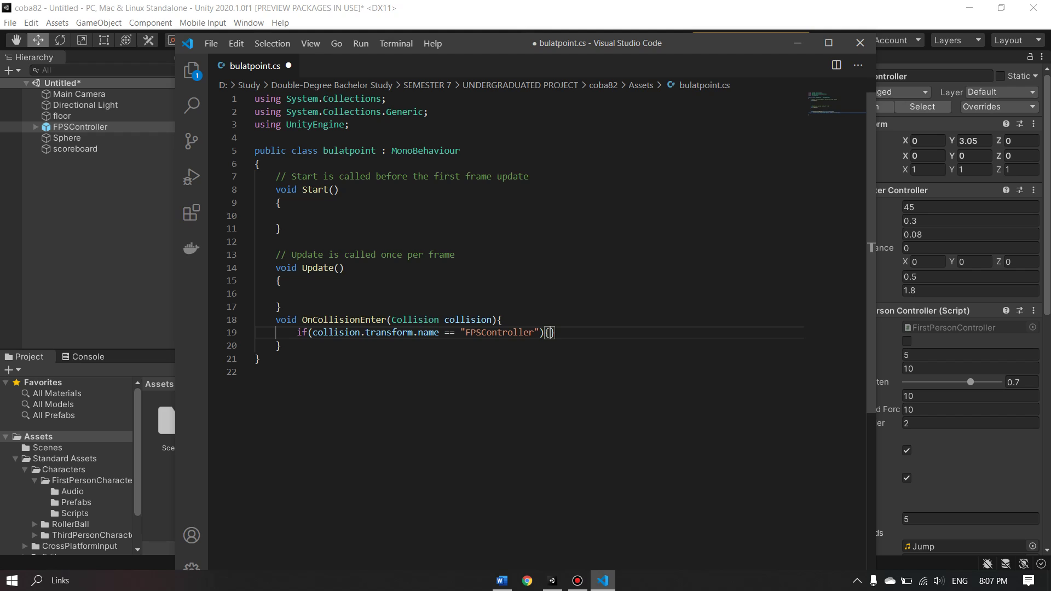
{"action": "key", "text": "Return"}
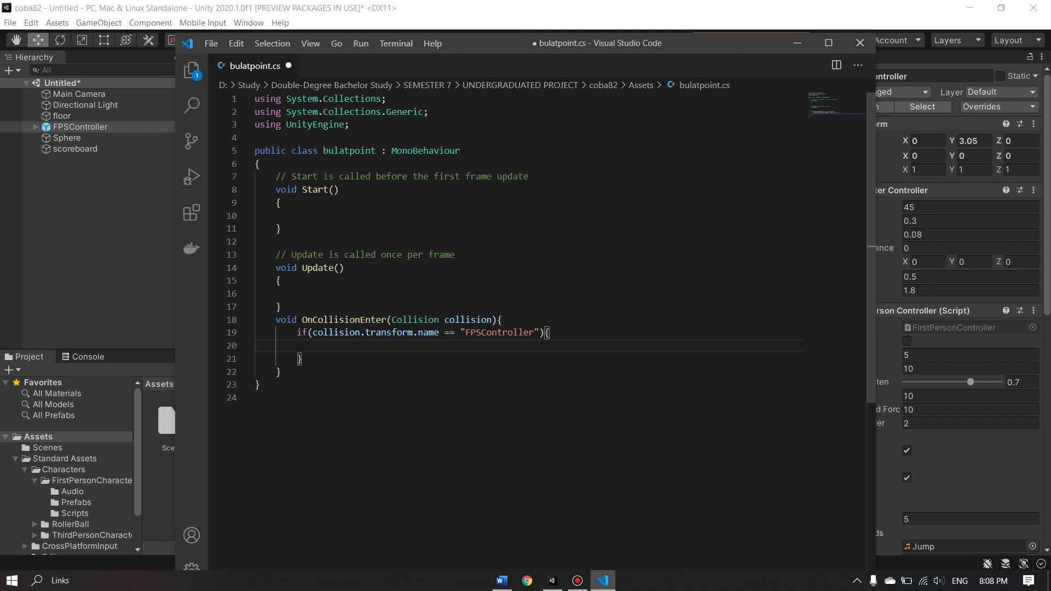
{"action": "type", "text": "kee"}
{"action": "type", "text": "ping"}
{"action": "key", "text": "Caps_Lock"}
{"action": "type", "text": "S"}
{"action": "key", "text": "Caps_Lock"}
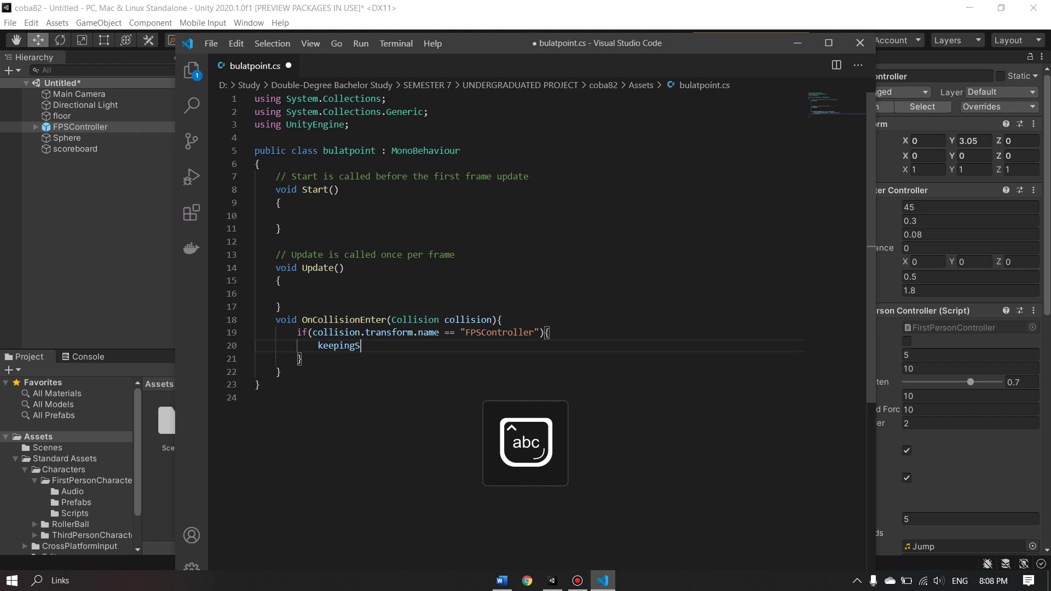
{"action": "type", "text": "core"}
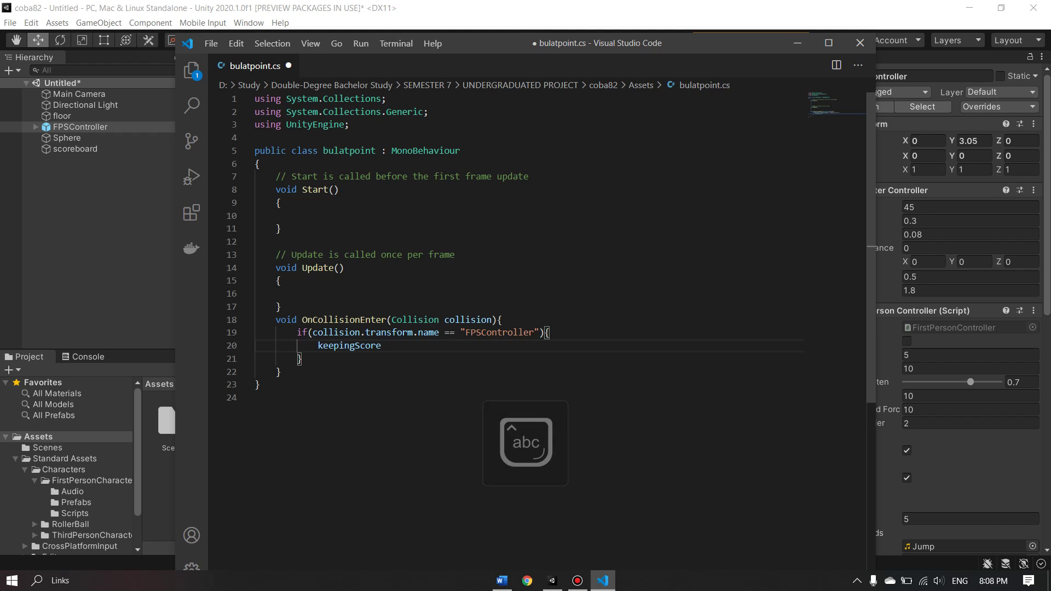
{"action": "type", "text": "."}
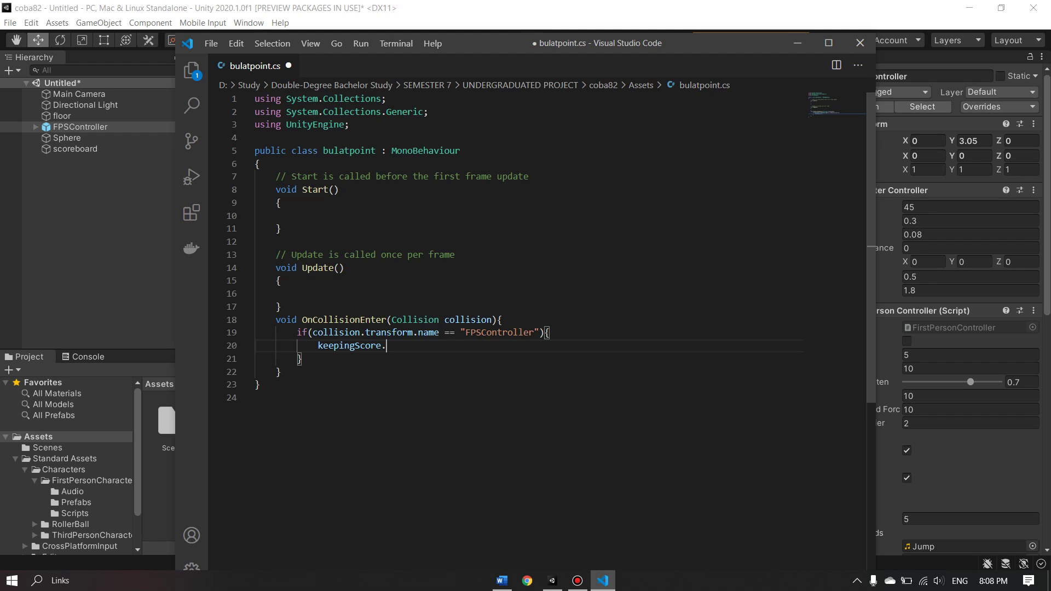
Replace keepingScore on line 20 with the copied class name keepingscore, then type Score.
{"action": "key", "text": "alt+Tab"}
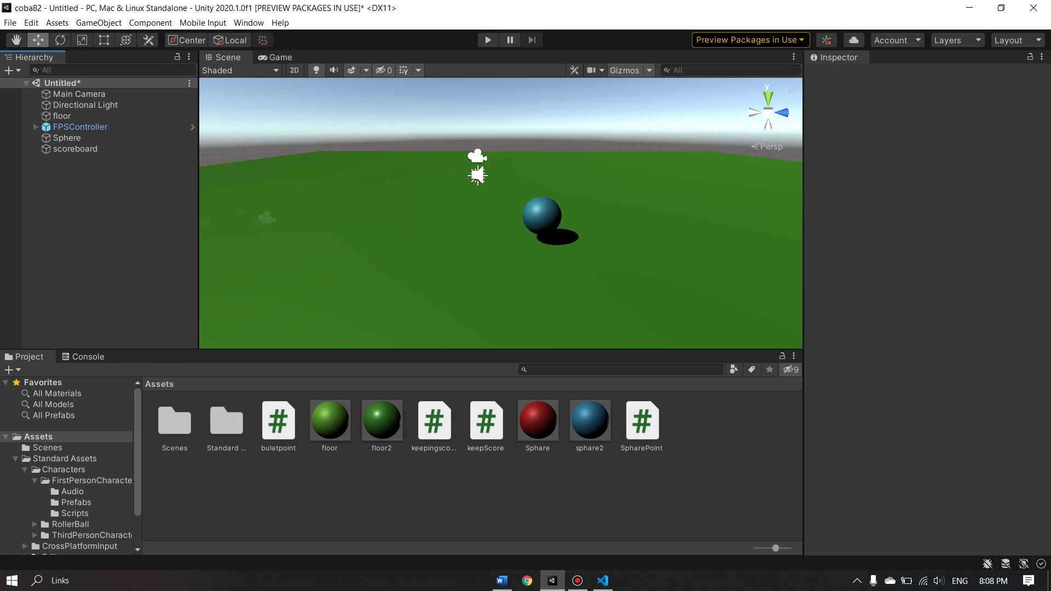
{"action": "double_click", "coordinate": [435, 421]}
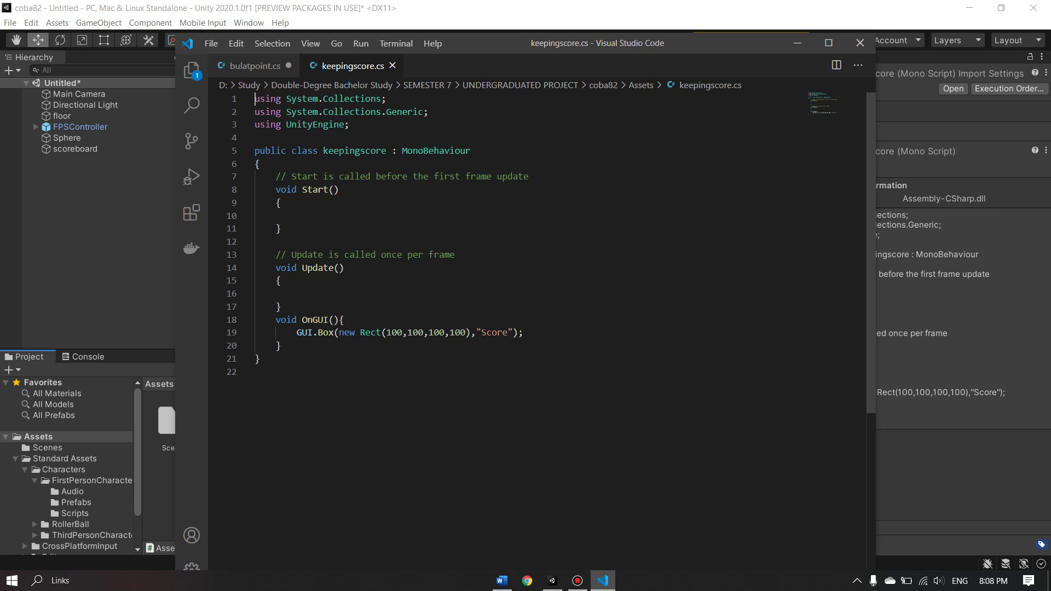
{"action": "left_click_drag", "start_coordinate": [323, 151], "coordinate": [387, 151]}
{"action": "key", "text": "ctrl+c"}
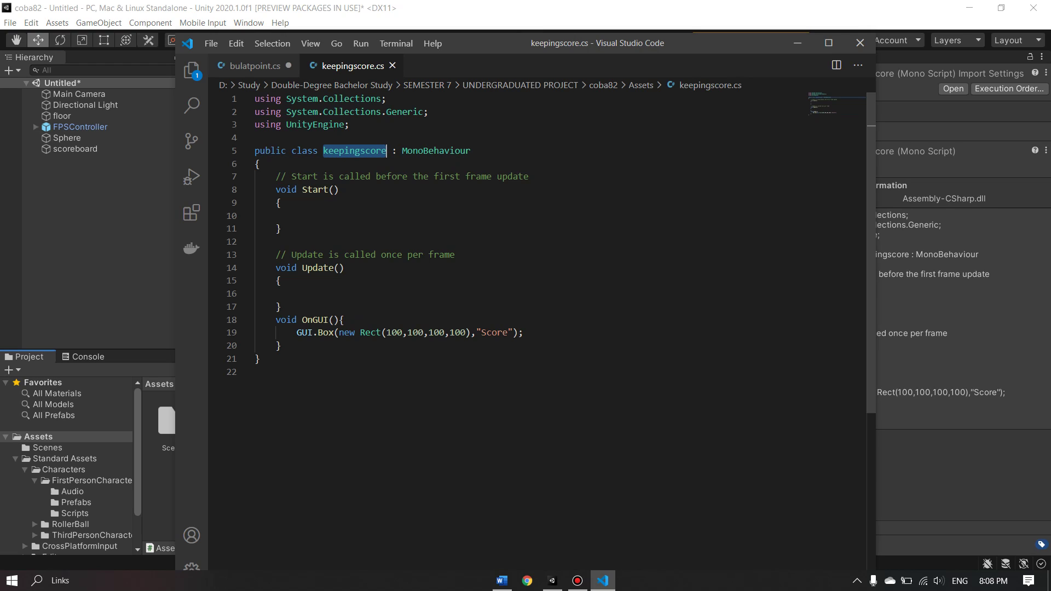
{"action": "key", "text": "ctrl+Tab"}
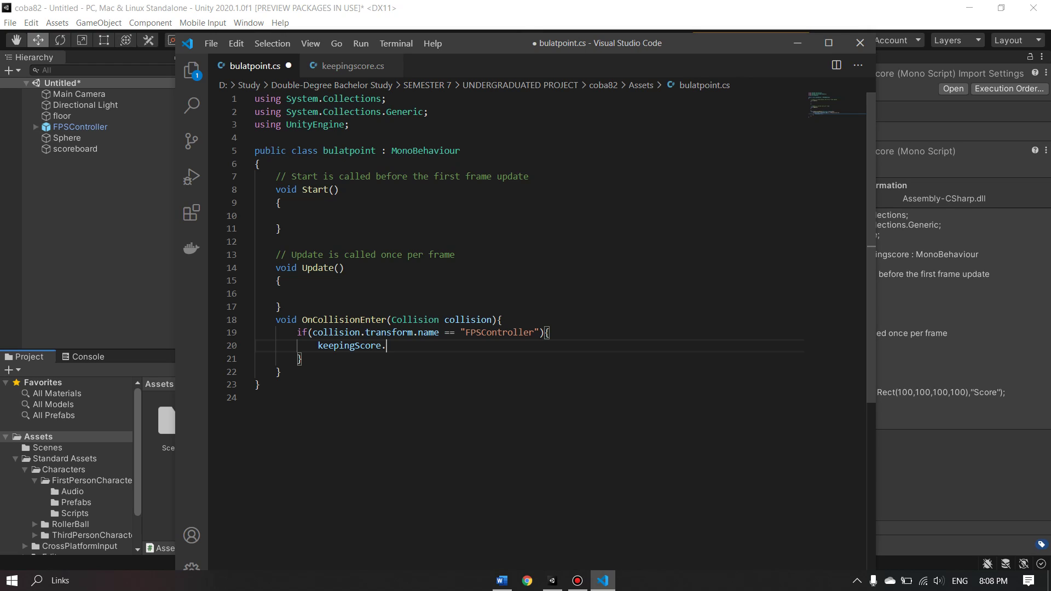
{"action": "left_click_drag", "start_coordinate": [318, 346], "coordinate": [381, 345]}
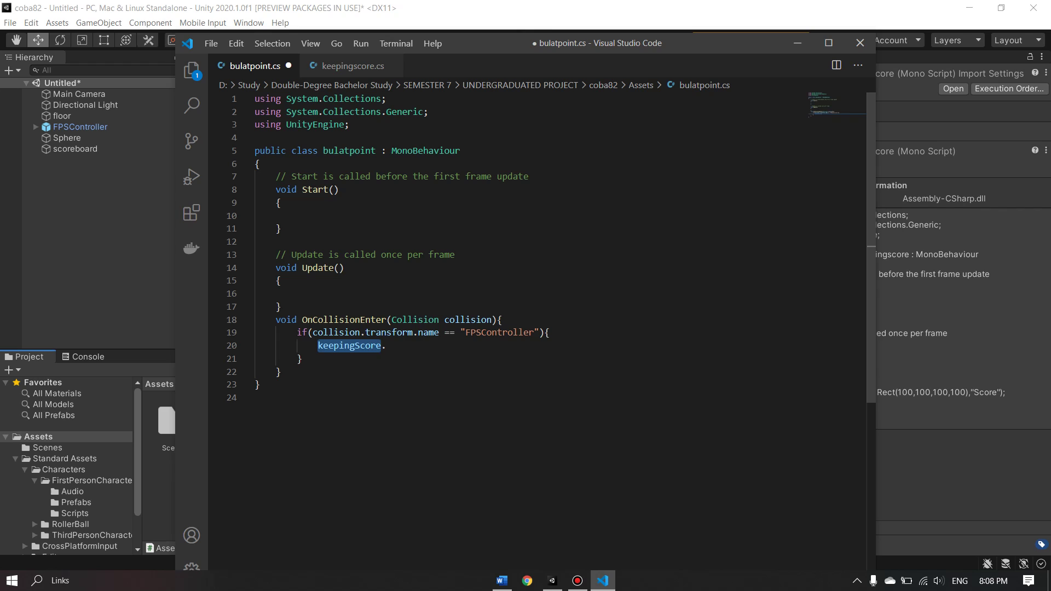
{"action": "key", "text": "ctrl+v"}
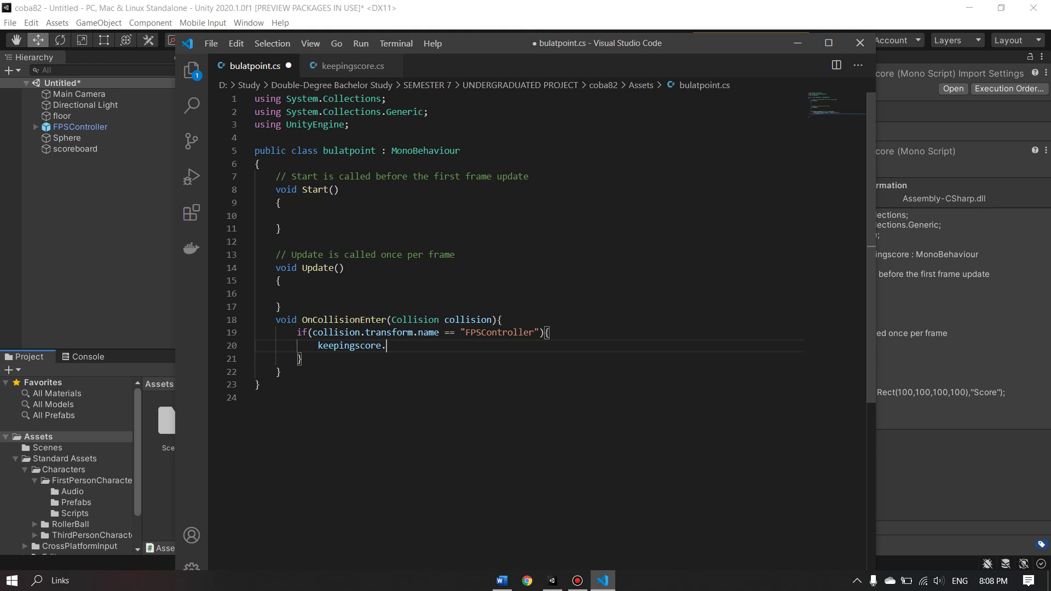
{"action": "key", "text": "Caps_Lock"}
{"action": "type", "text": "S"}
{"action": "key", "text": "Caps_Lock"}
{"action": "type", "text": "cor"}
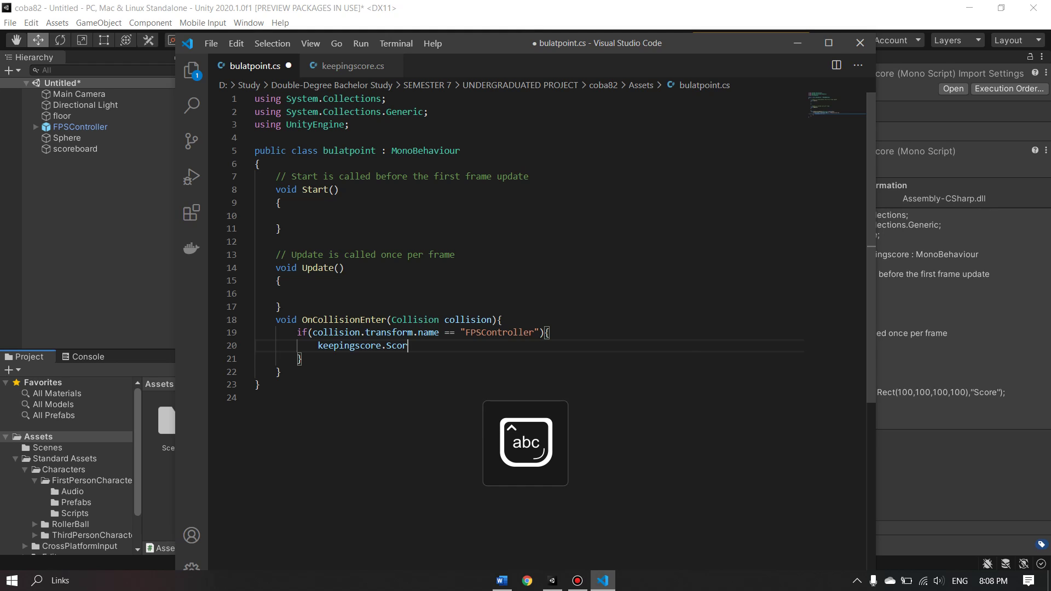
{"action": "type", "text": "e"}
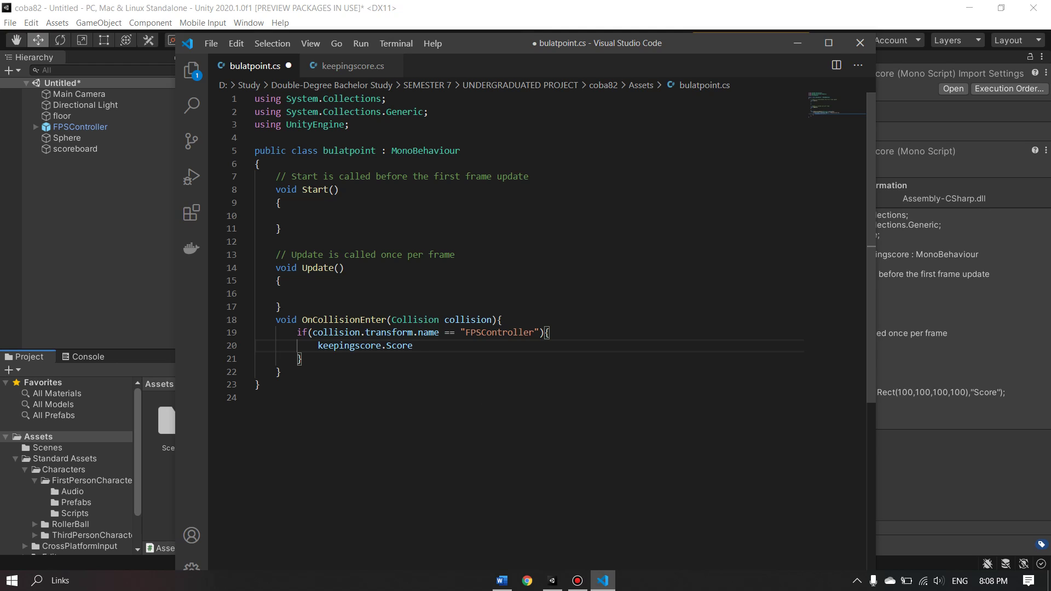
Complete the collision line so it reads Score += 1; and start a new line.
{"action": "type", "text": "="}
{"action": "key", "text": "BackSpace"}
{"action": "type", "text": "+="}
{"action": "type", "text": "1"}
{"action": "type", "text": ";"}
{"action": "key", "text": "Return"}
Add Destroy(gameObject); below the score increment in bulatpoint.cs.
{"action": "type", "text": "des"}
{"action": "type", "text": "troy"}
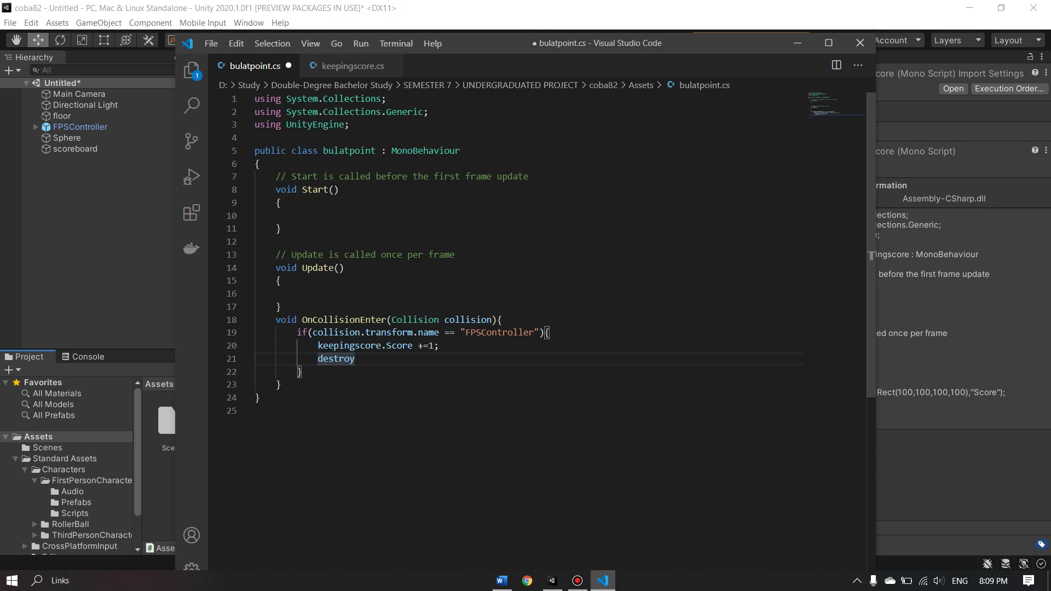
{"action": "key", "text": "BackSpace"}
{"action": "key", "text": "Caps_Lock"}
{"action": "type", "text": "D"}
{"action": "key", "text": "Caps_Lock"}
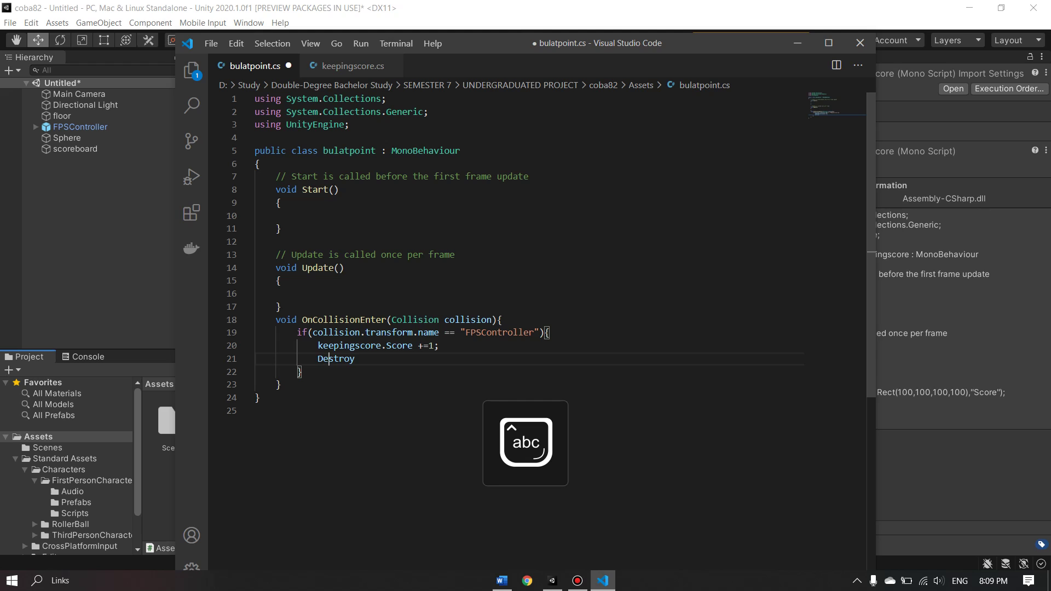
{"action": "left_click", "coordinate": [355, 359]}
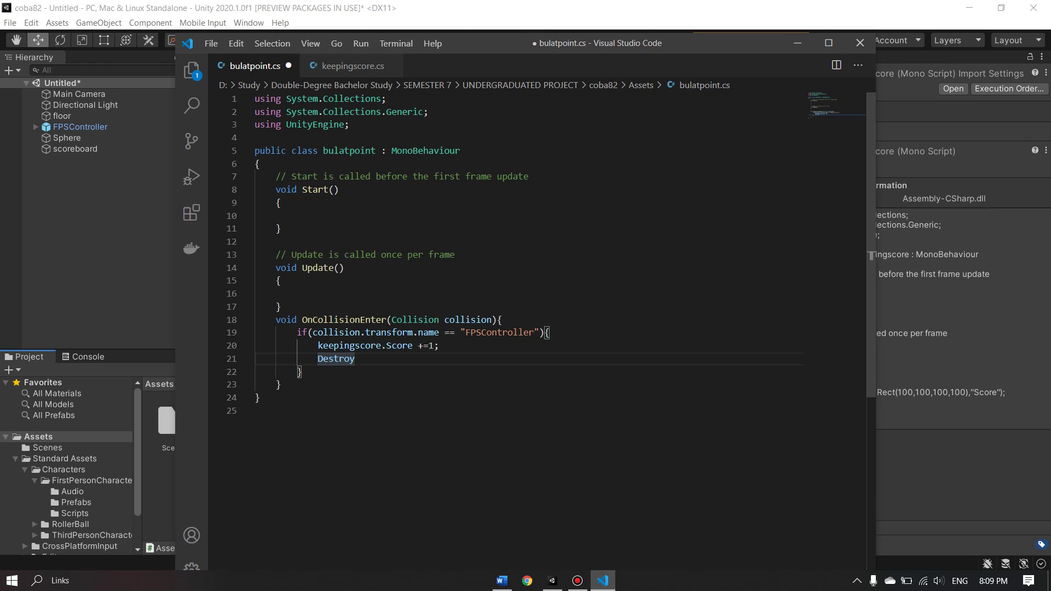
{"action": "type", "text": "("}
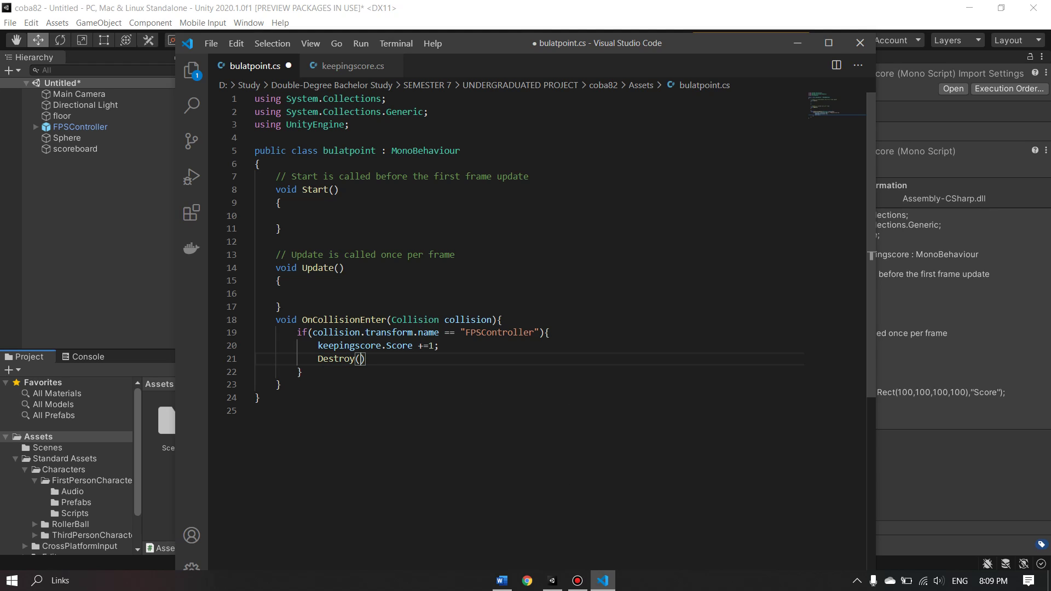
{"action": "type", "text": "game"}
{"action": "key", "text": "Caps_Lock"}
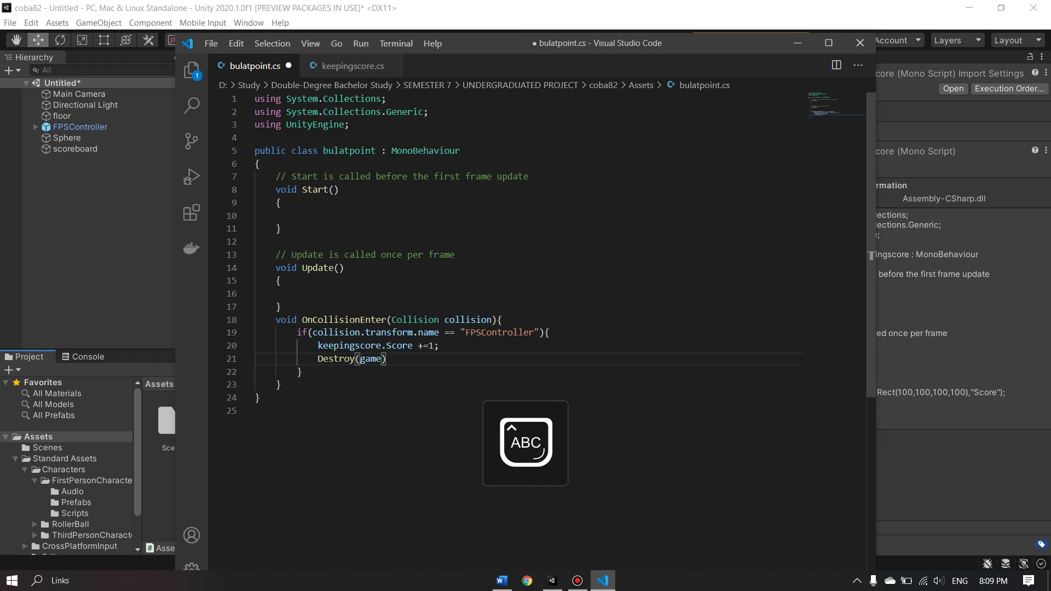
{"action": "type", "text": "O"}
{"action": "key", "text": "Caps_Lock"}
{"action": "type", "text": "bje"}
{"action": "type", "text": "ct"}
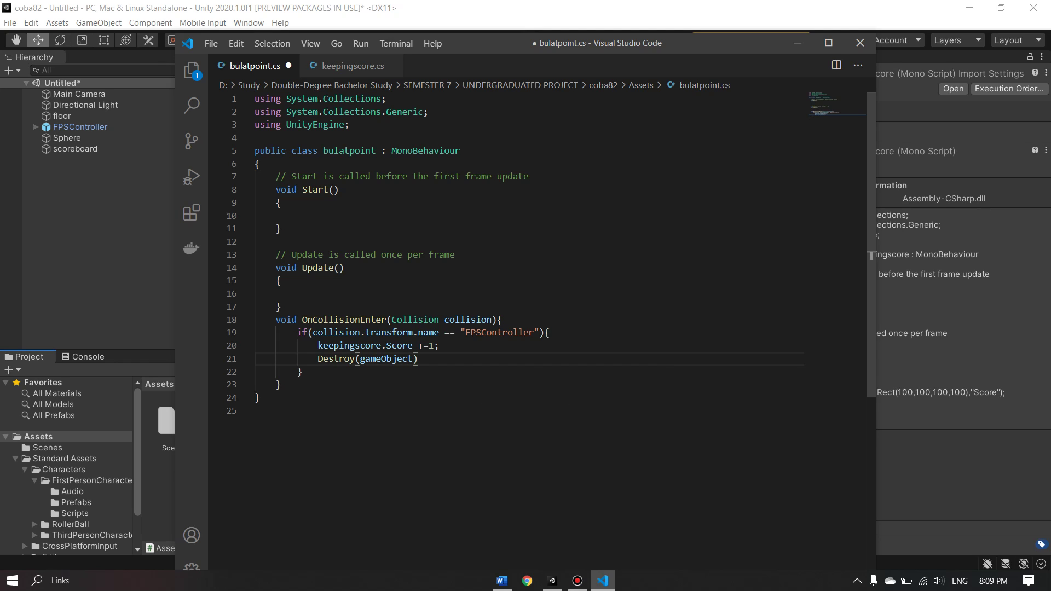
{"action": "key", "text": "Right"}
{"action": "type", "text": ";"}
Check the Score reference on line 20, then go to keepingscore.cs.
{"action": "key", "text": "ctrl+Tab"}
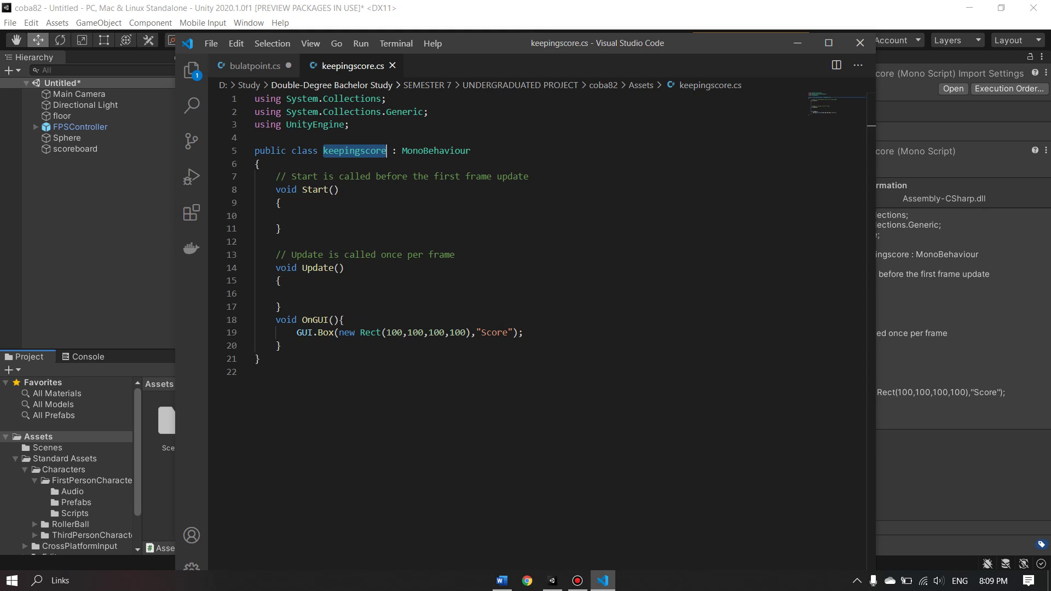
{"action": "key", "text": "ctrl+Tab"}
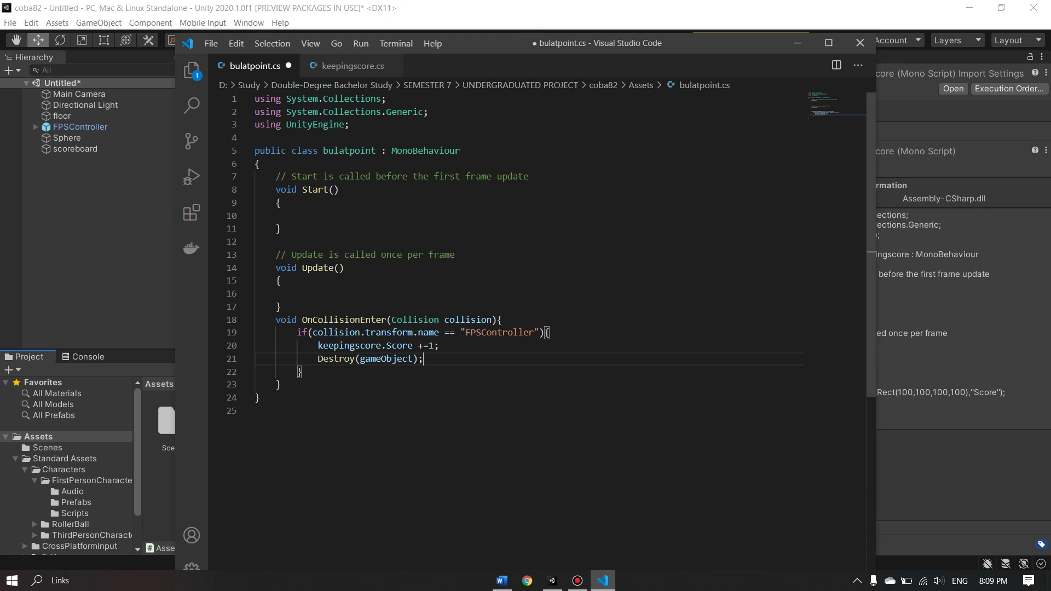
{"action": "left_click_drag", "start_coordinate": [386, 345], "coordinate": [414, 345]}
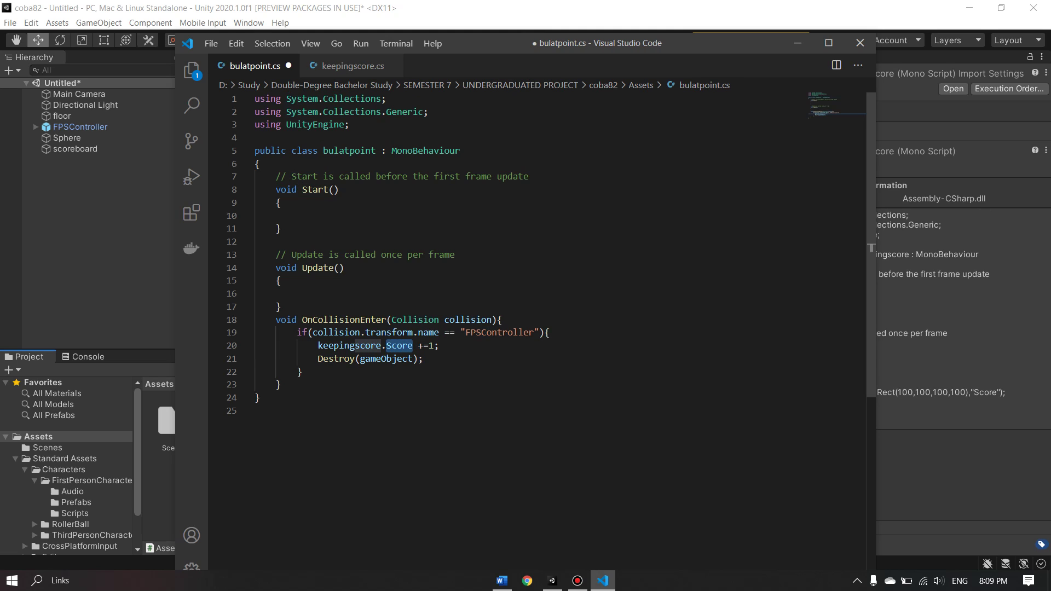
{"action": "left_click", "coordinate": [351, 65]}
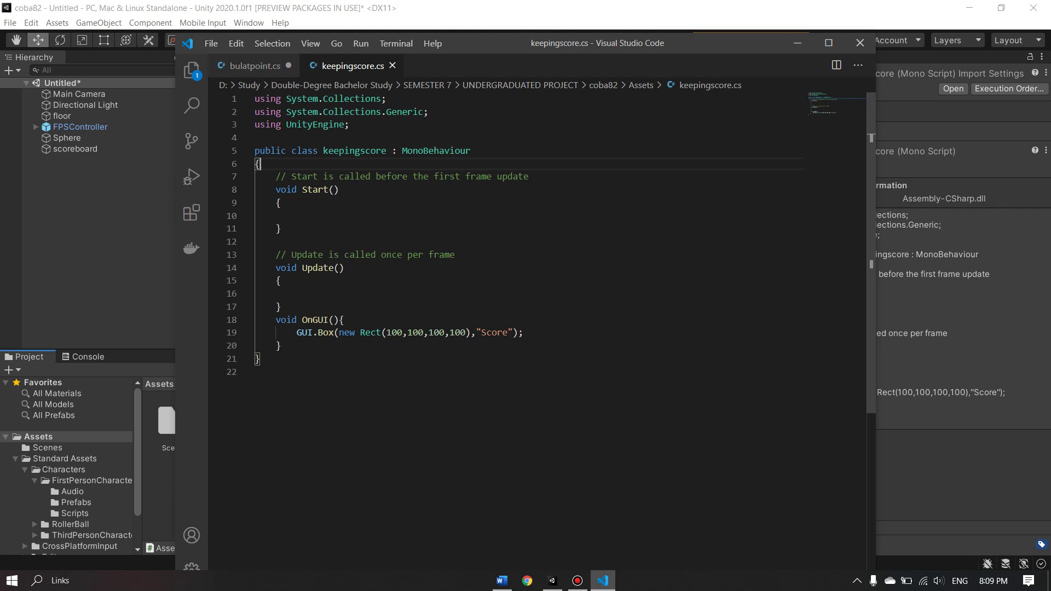
Declare public static int Score = 0; at the top of the keepingscore class.
{"action": "key", "text": "Return"}
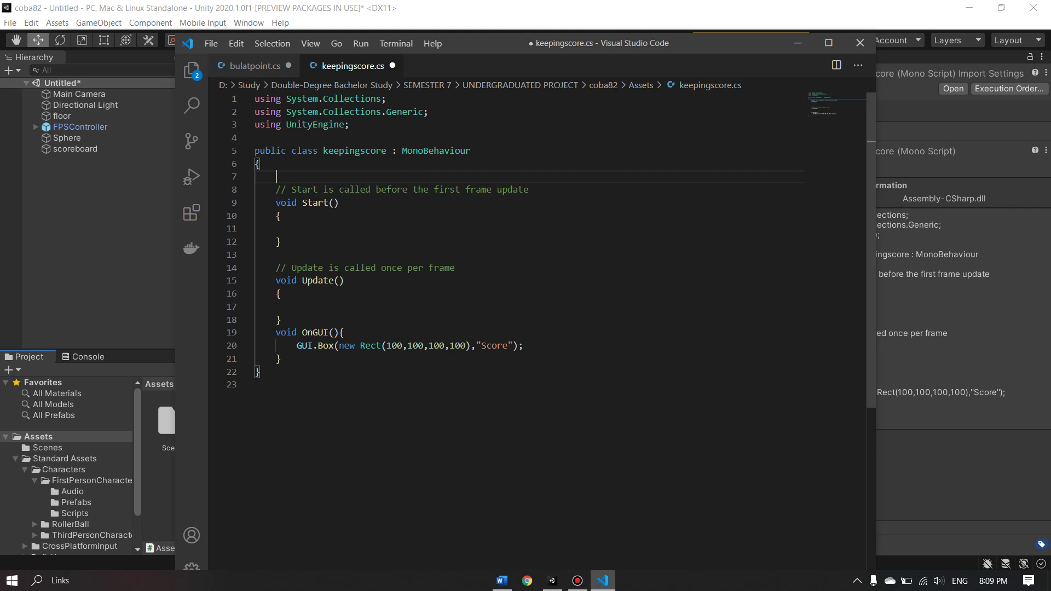
{"action": "type", "text": "public"}
{"action": "type", "text": "s"}
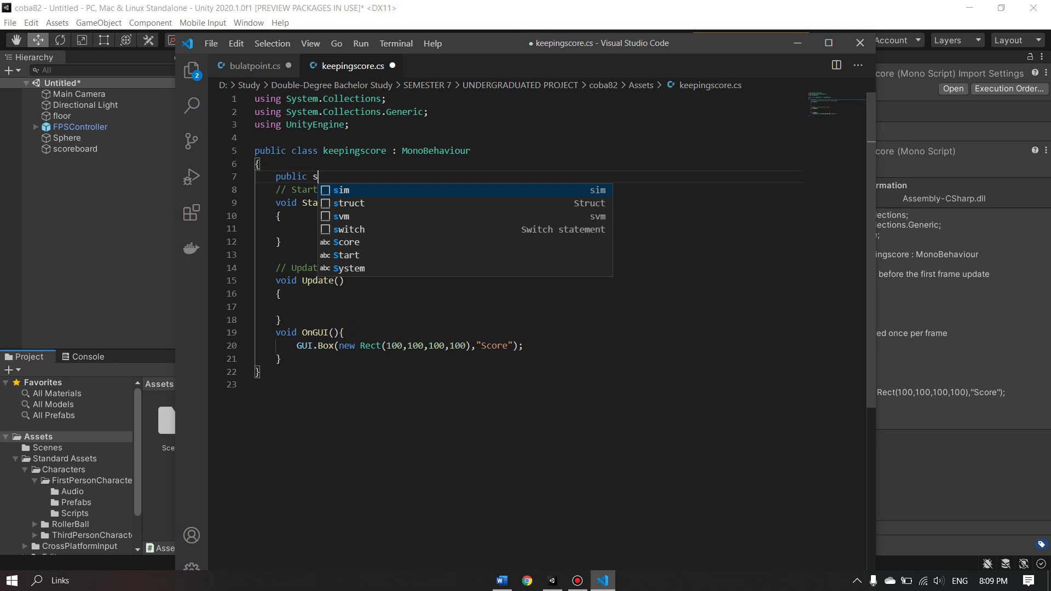
{"action": "type", "text": "tatic"}
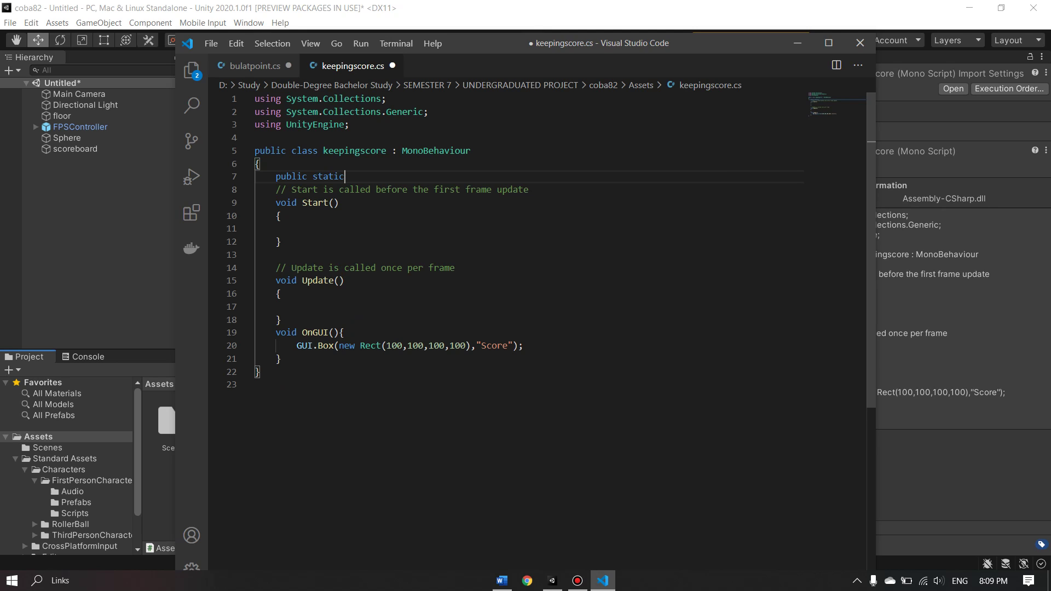
{"action": "type", "text": " int"}
{"action": "key", "text": "Caps_Lock"}
{"action": "type", "text": " S"}
{"action": "key", "text": "Caps_Lock"}
{"action": "type", "text": "c"}
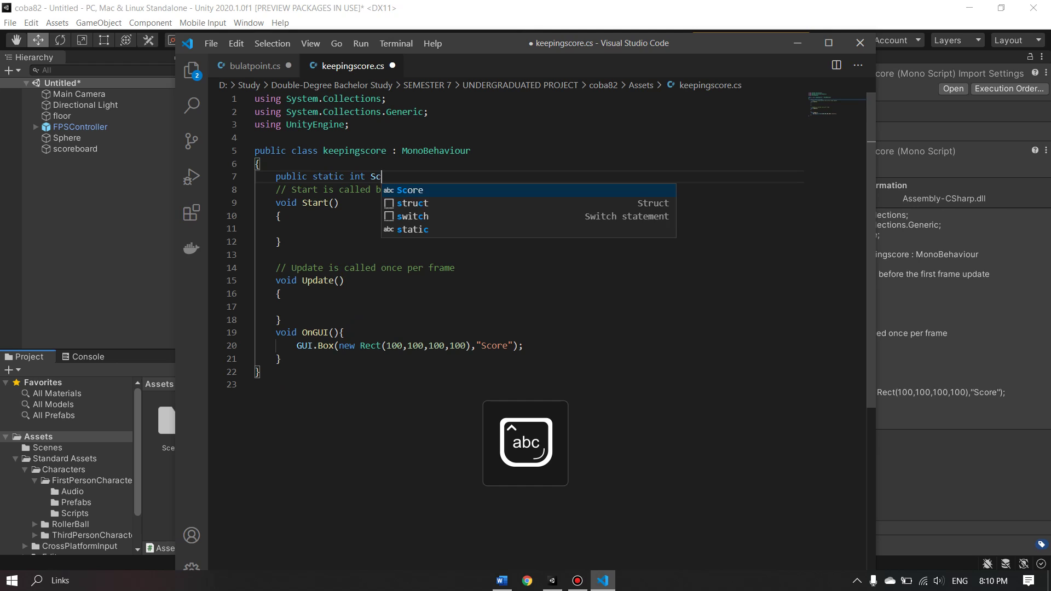
{"action": "type", "text": "ore = "}
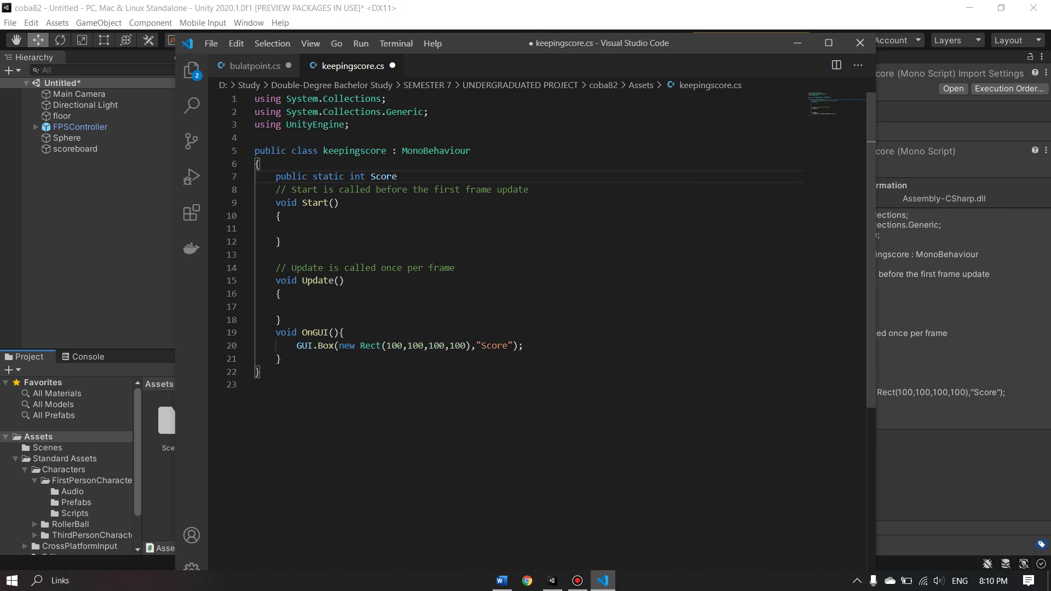
{"action": "type", "text": "0"}
{"action": "type", "text": ";"}
Verify bulatpoint.cs's Score reference jumps to the new declaration with F12.
{"action": "left_click", "coordinate": [382, 176]}
{"action": "key", "text": "ctrl+shift+Left"}
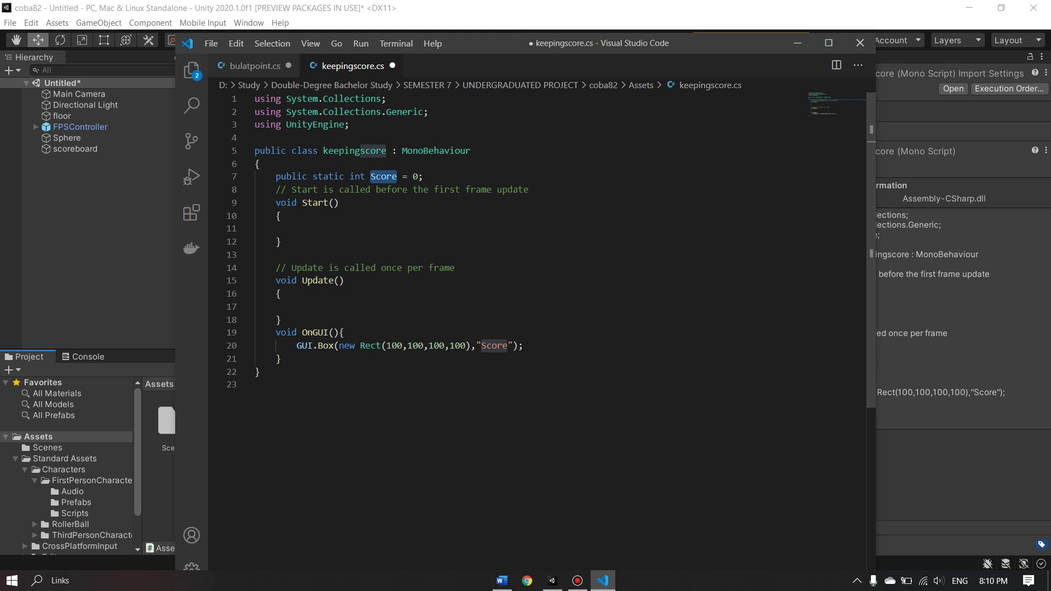
{"action": "key", "text": "ctrl+Tab"}
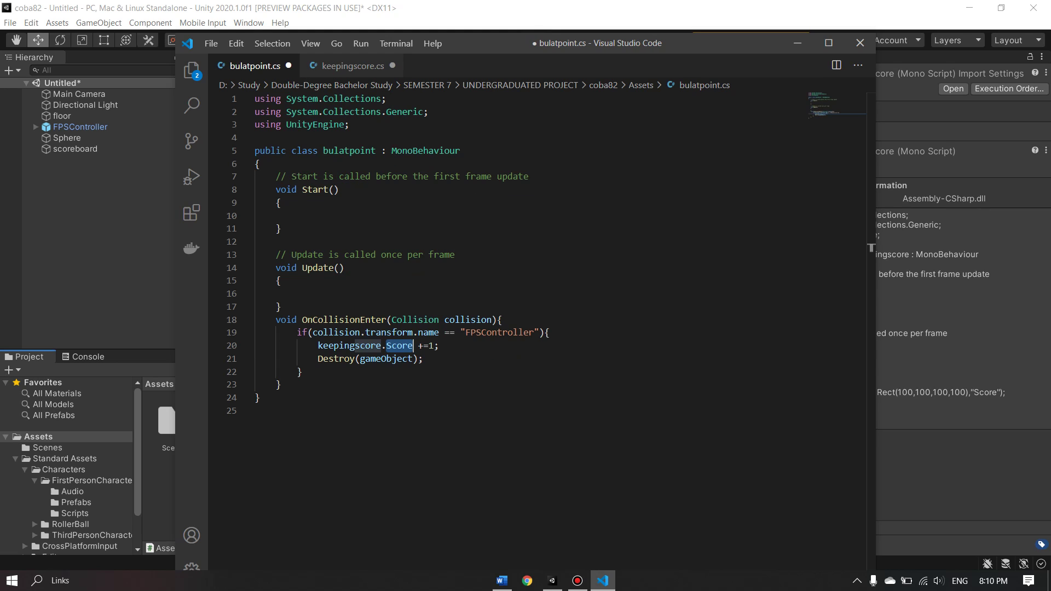
{"action": "left_click_drag", "start_coordinate": [528, 332], "coordinate": [476, 332]}
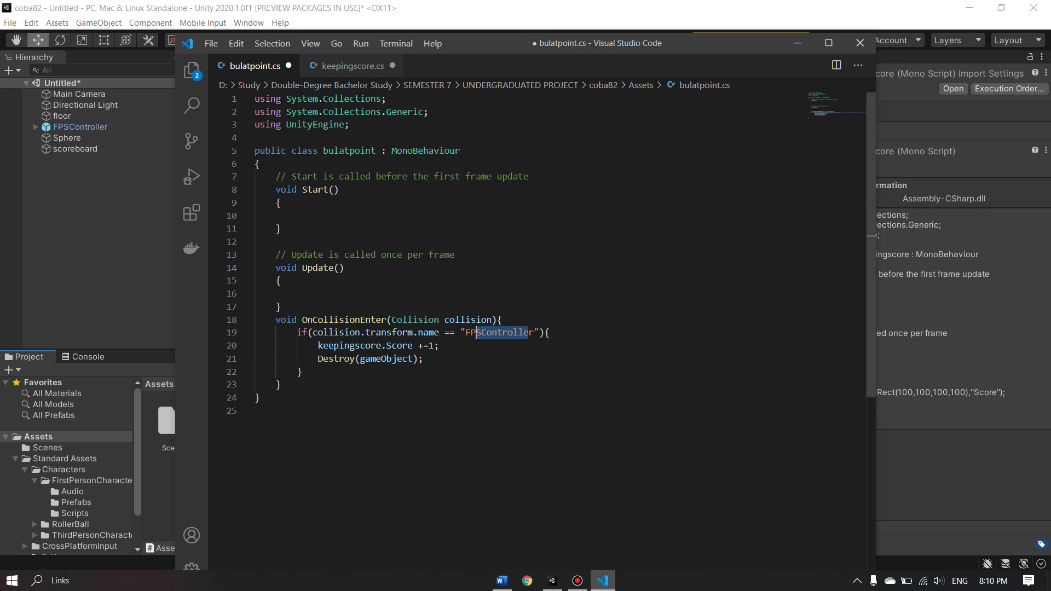
{"action": "left_click_drag", "start_coordinate": [412, 346], "coordinate": [387, 346]}
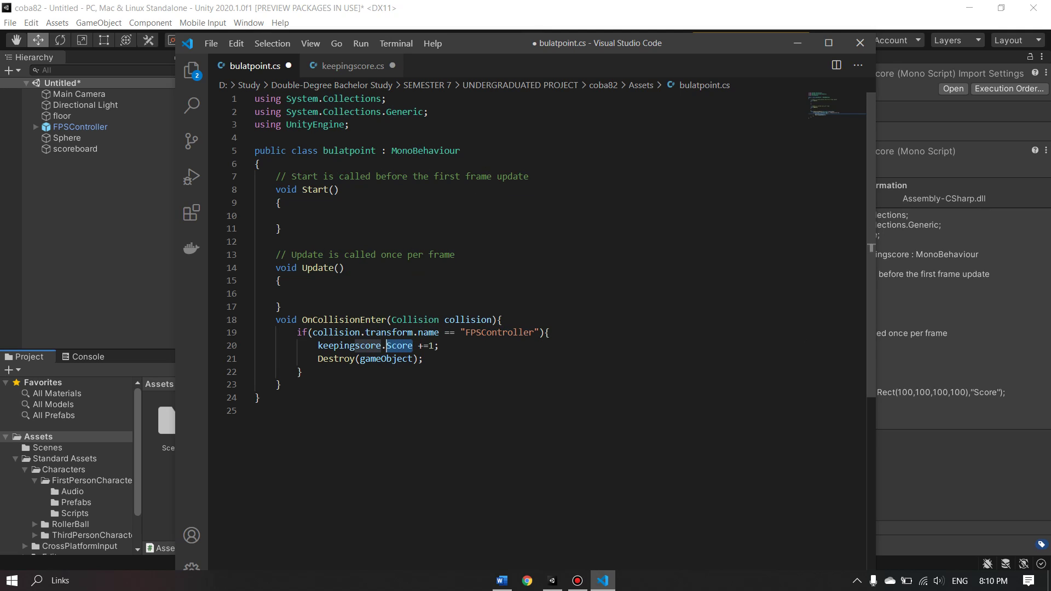
{"action": "key", "text": "F12"}
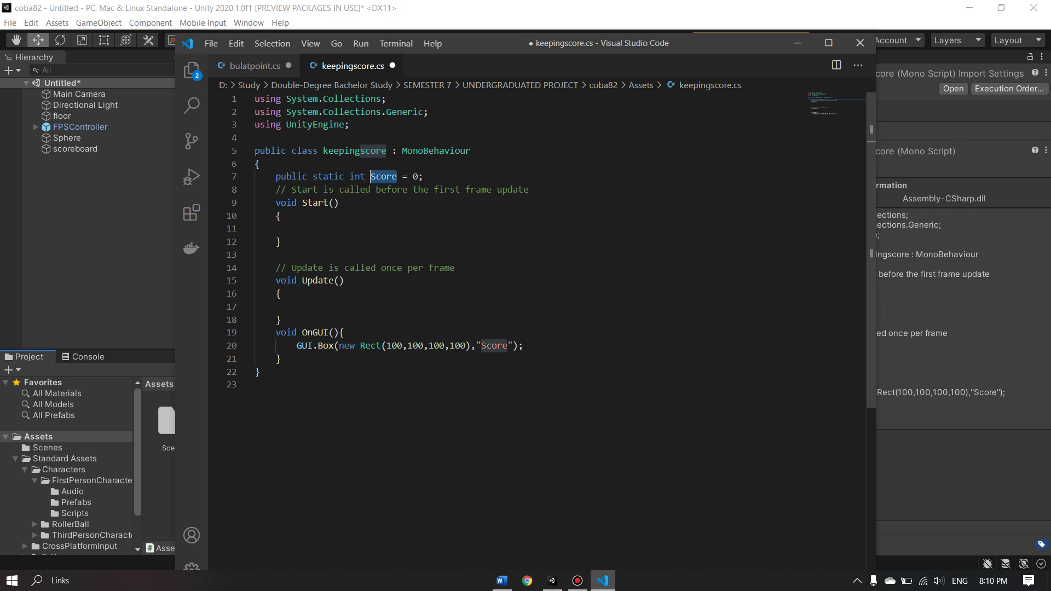
Change the GUI.Box text on line 20 from the quoted "Score" to Score.ToString().
{"action": "left_click", "coordinate": [514, 345]}
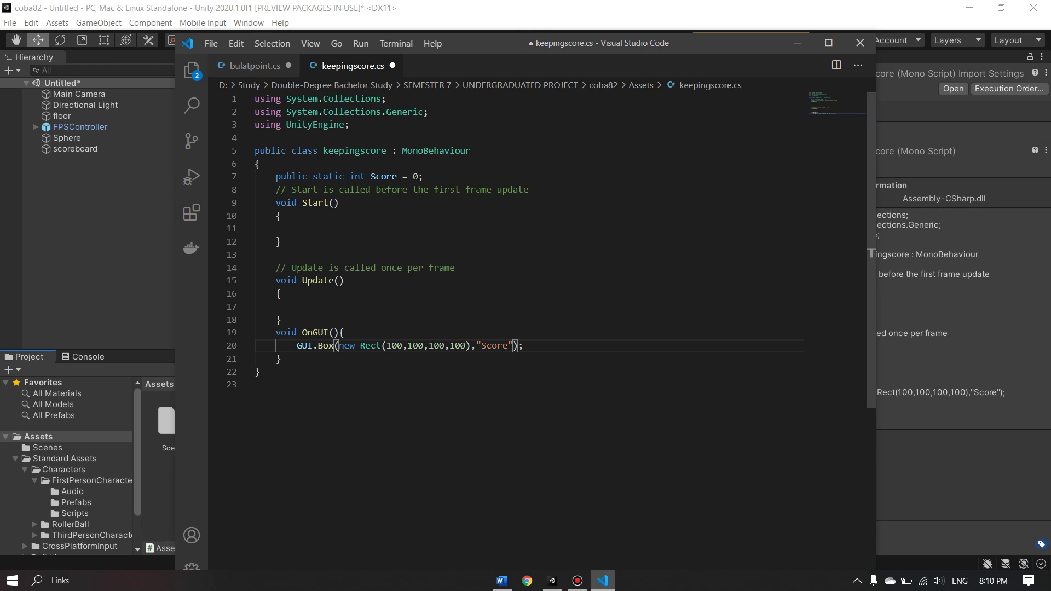
{"action": "key", "text": "BackSpace"}
{"action": "key", "text": "Left"}
{"action": "key", "text": "Left"}
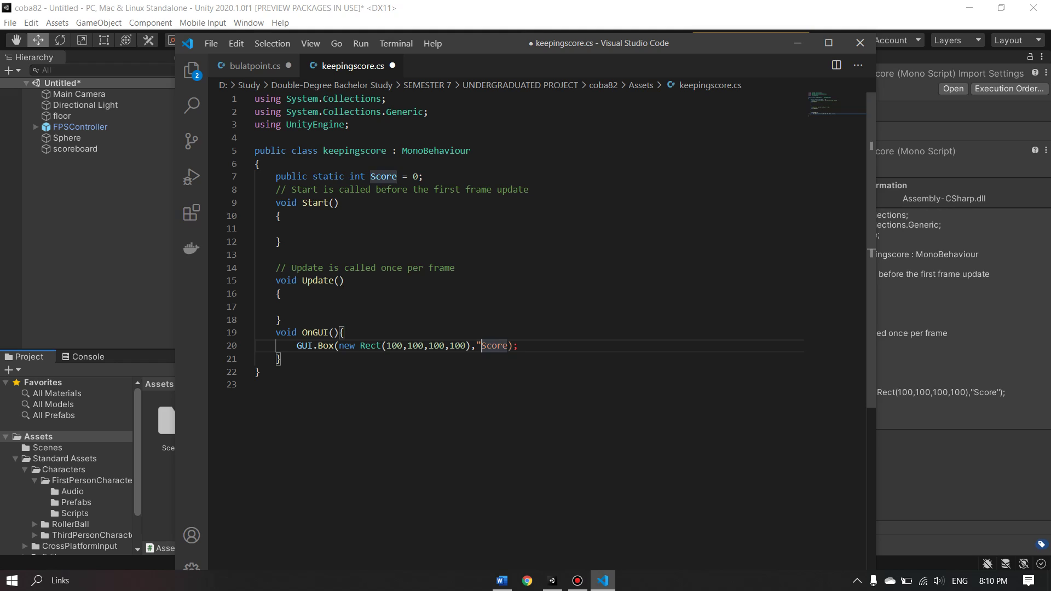
{"action": "key", "text": "BackSpace"}
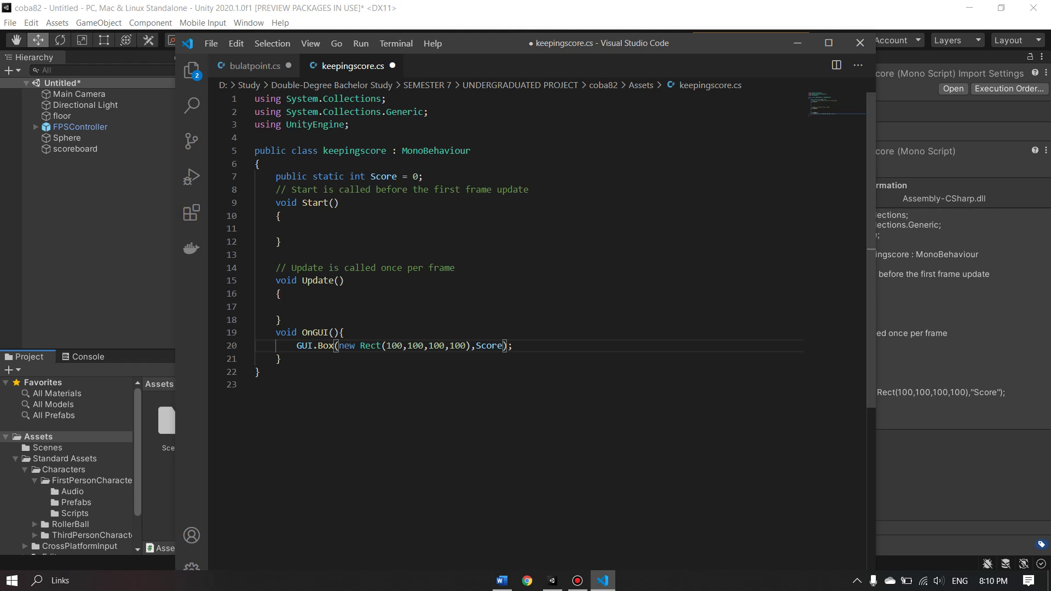
{"action": "key", "text": "Right"}
{"action": "key", "text": "Right"}
{"action": "key", "text": "Right"}
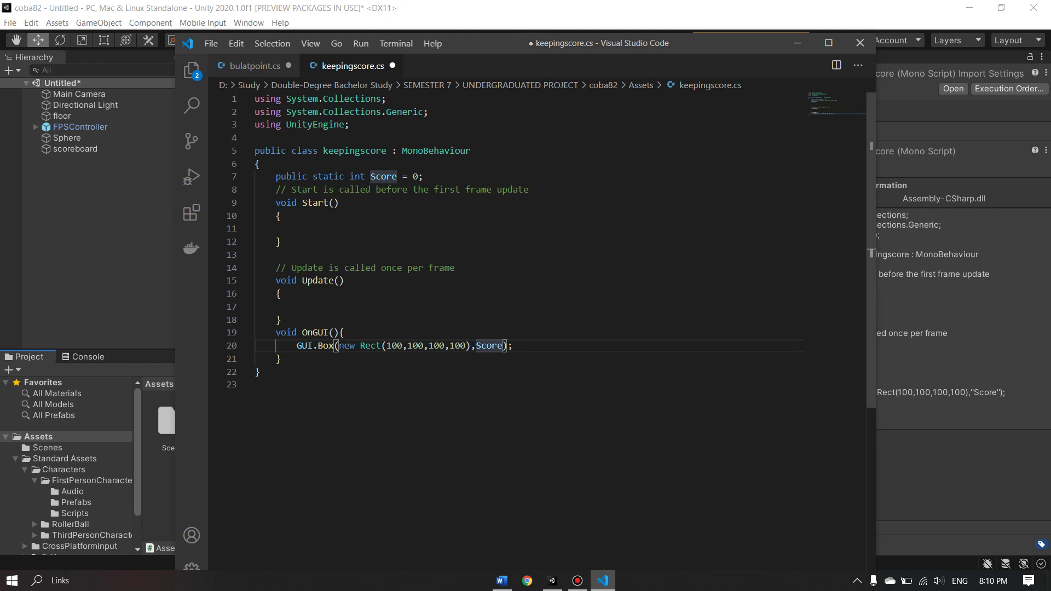
{"action": "type", "text": "."}
{"action": "key", "text": "Caps_Lock"}
{"action": "type", "text": "T"}
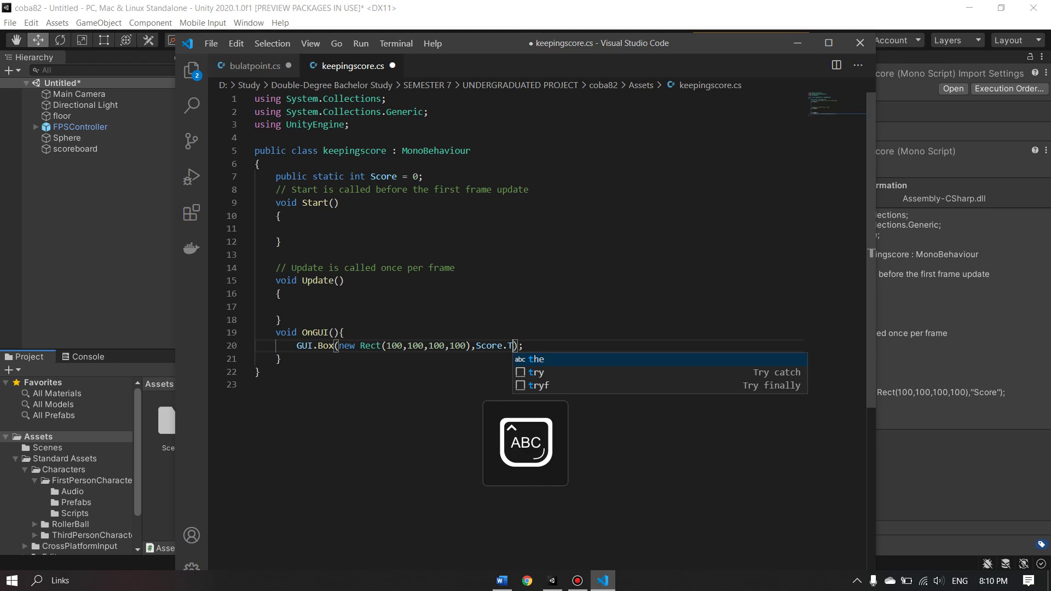
{"action": "key", "text": "Caps_Lock"}
{"action": "type", "text": "o"}
{"action": "key", "text": "Caps_Lock"}
{"action": "type", "text": "S"}
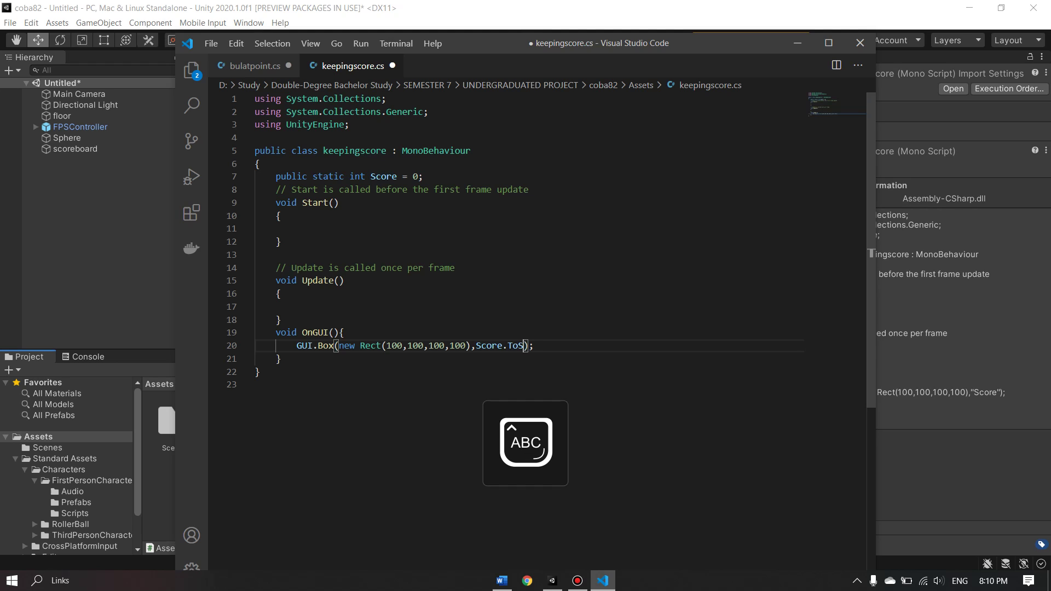
{"action": "key", "text": "Caps_Lock"}
{"action": "type", "text": "tring"}
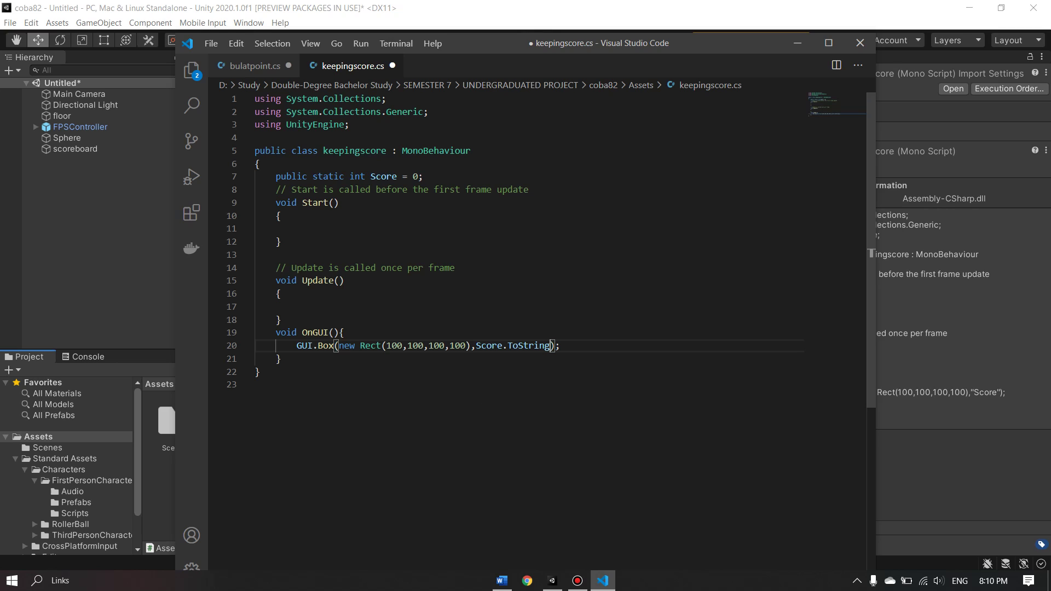
{"action": "type", "text": "()"}
{"action": "left_click", "coordinate": [554, 346]}
{"action": "key", "text": "Right"}
{"action": "key", "text": "Right"}
{"action": "key", "text": "Right"}
Save keepingscore.cs and bulatpoint.cs, then return to Unity.
{"action": "key", "text": "ctrl+s"}
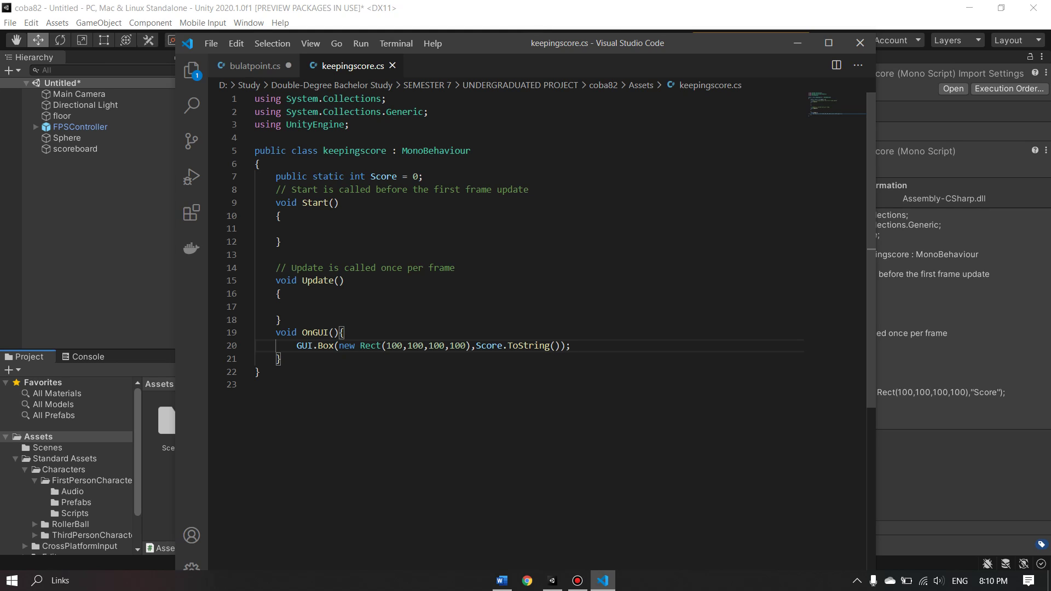
{"action": "key", "text": "ctrl+Tab"}
{"action": "key", "text": "ctrl+Tab"}
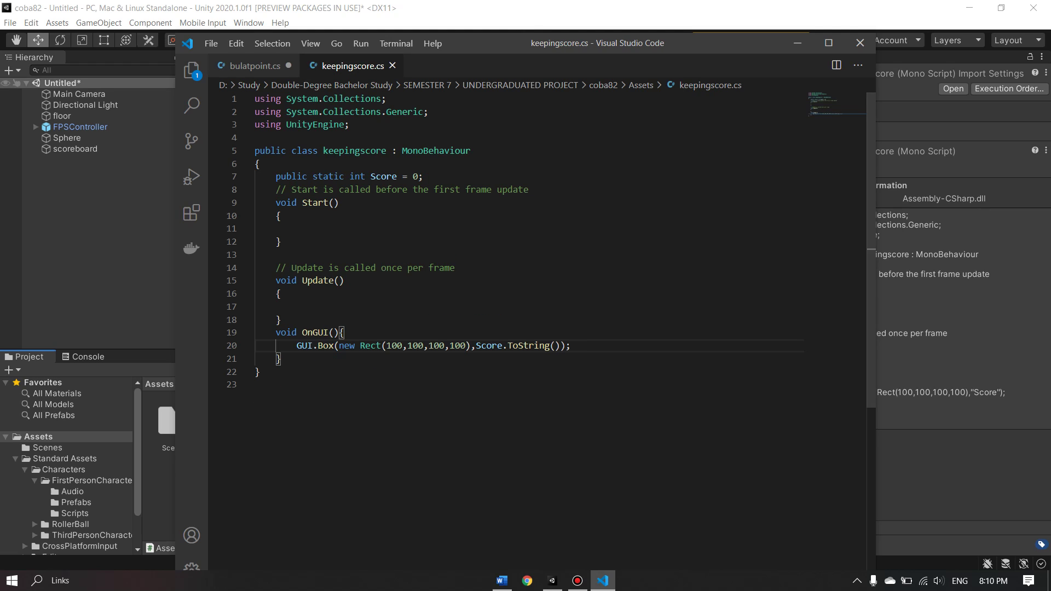
{"action": "key", "text": "ctrl+Tab"}
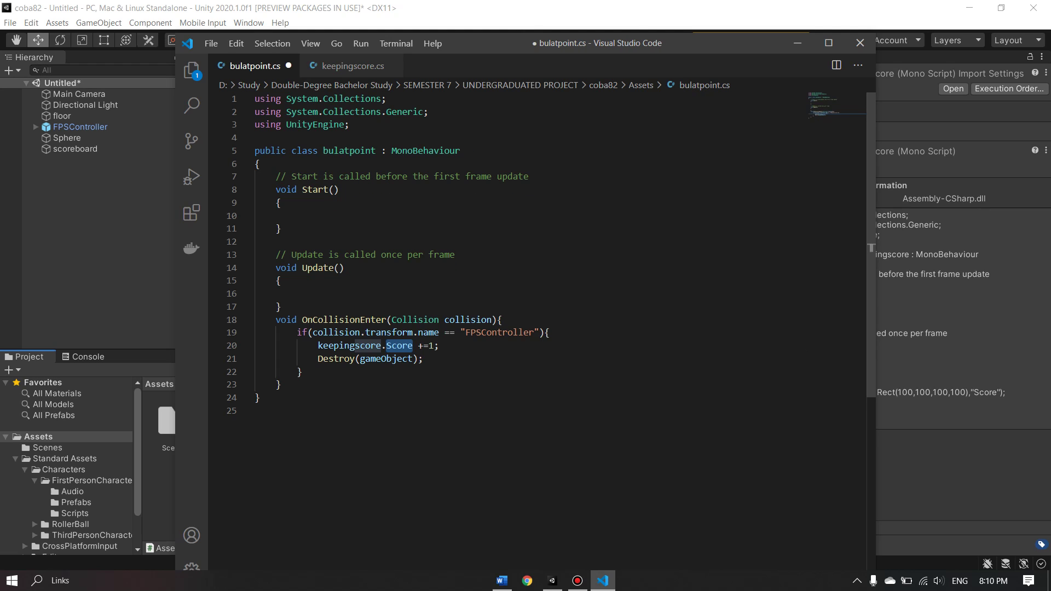
{"action": "key", "text": "ctrl+s"}
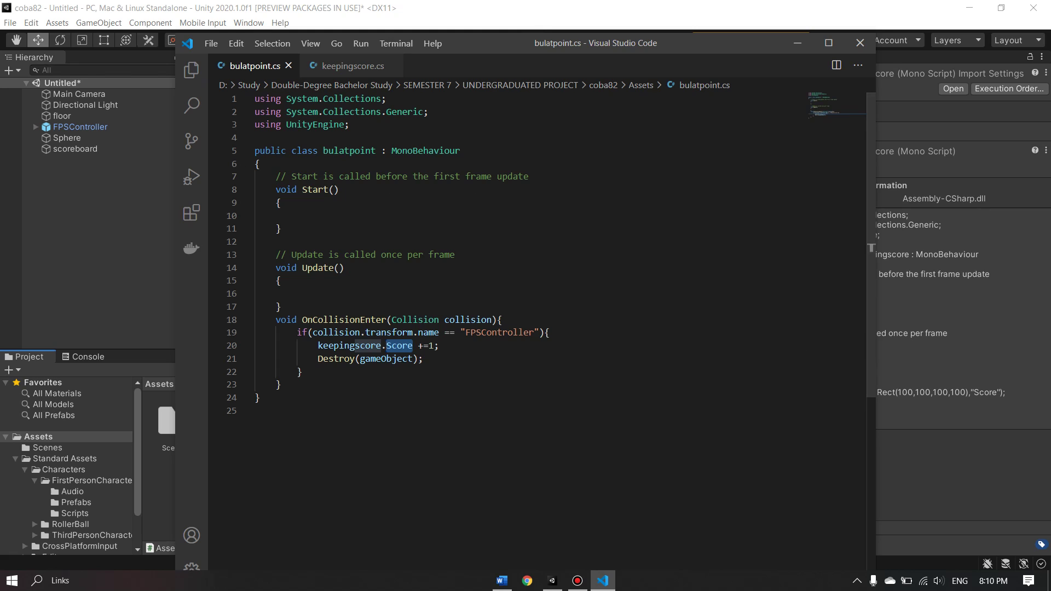
{"action": "key", "text": "alt+Tab"}
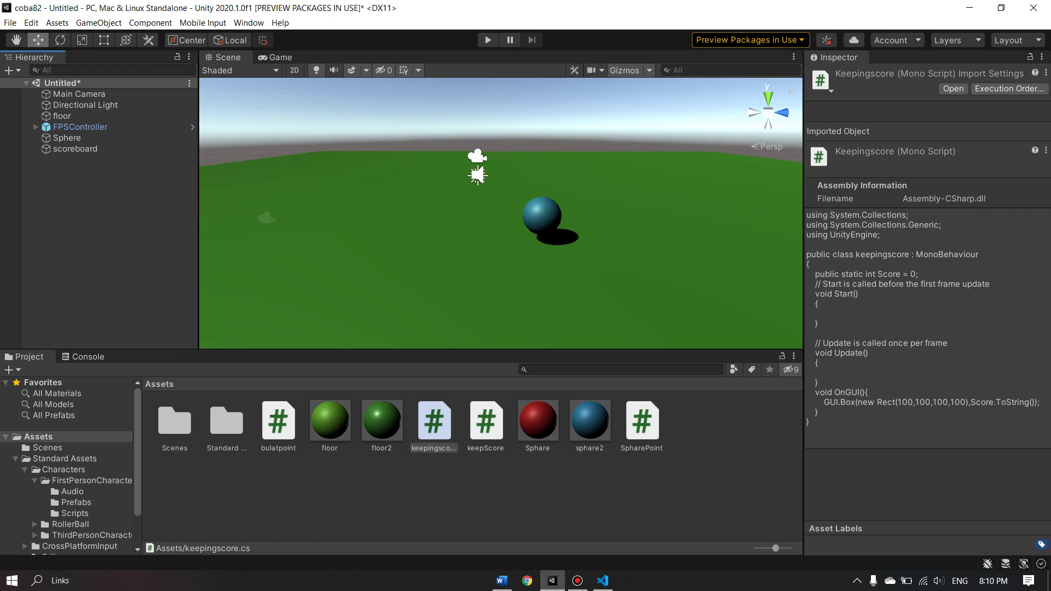
Show the Console and enter Play mode with the score box reading 0.
{"action": "key", "text": "ctrl+shift+c"}
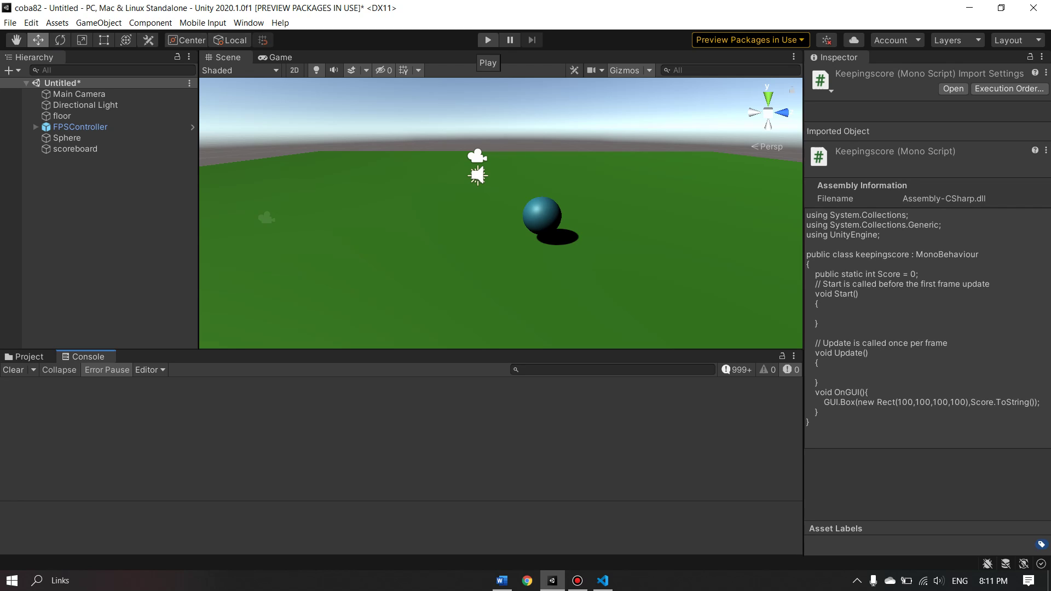
{"action": "left_click", "coordinate": [488, 40]}
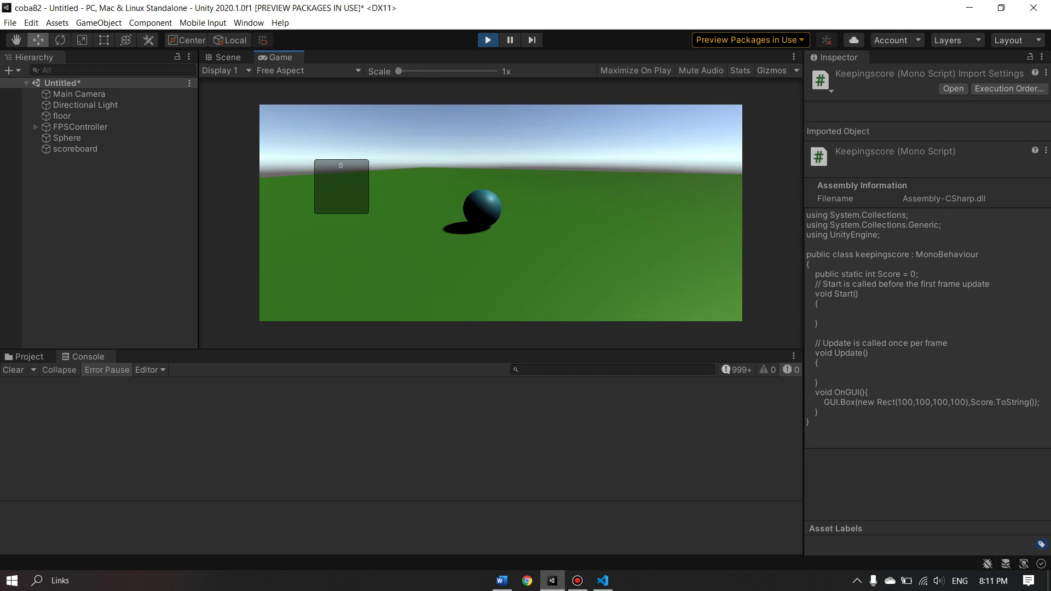
Walk the FPSController forward with W toward the blue sphere to collide with it.
{"action": "key", "text": "w"}
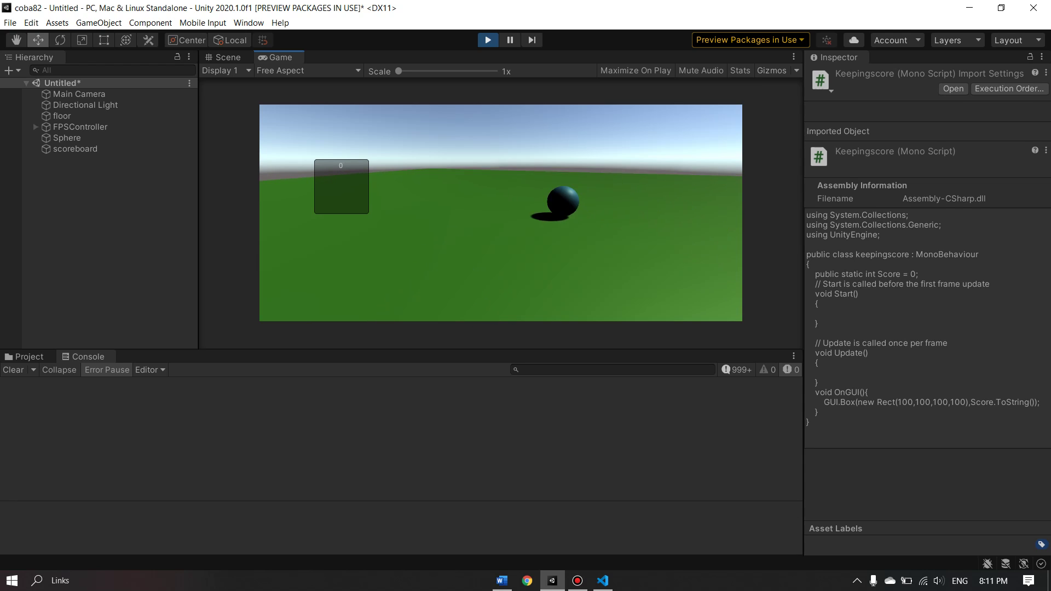
{"action": "key", "text": "w"}
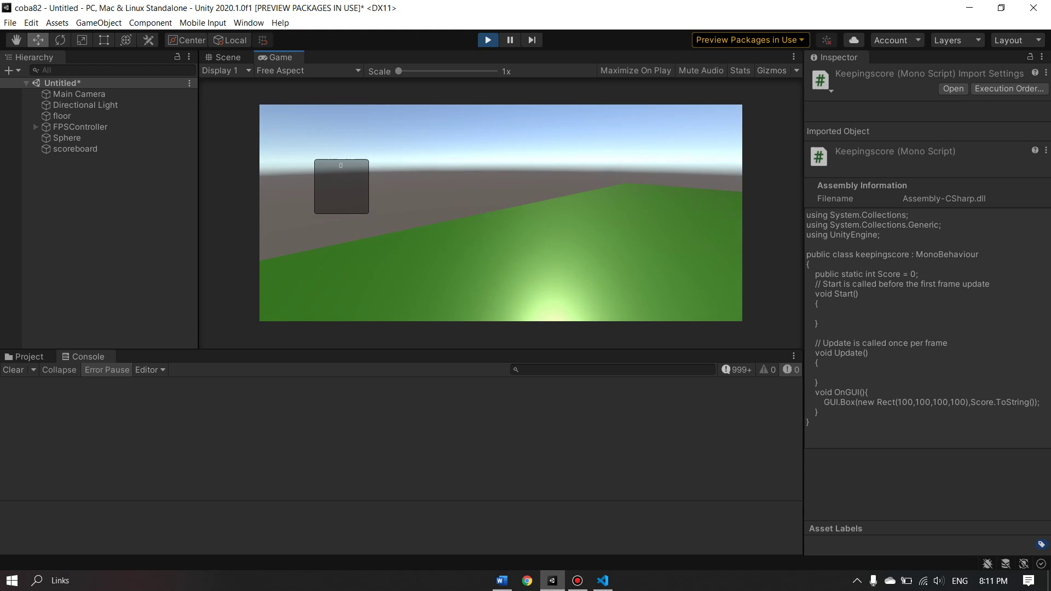
{"action": "key", "text": "ctrl+p"}
{"action": "key", "text": "ctrl+p"}
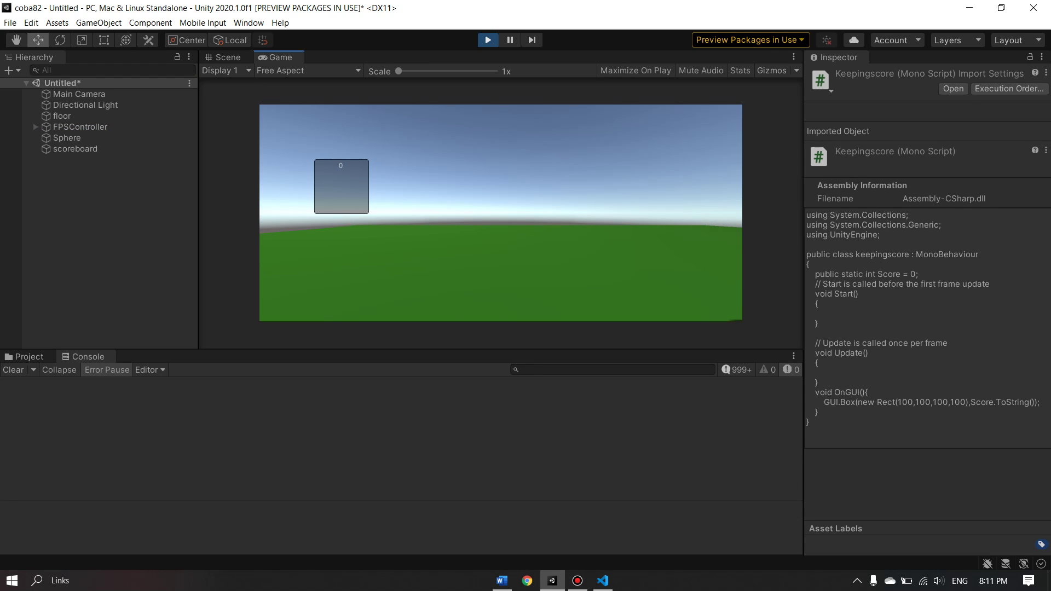
{"action": "key", "text": "w"}
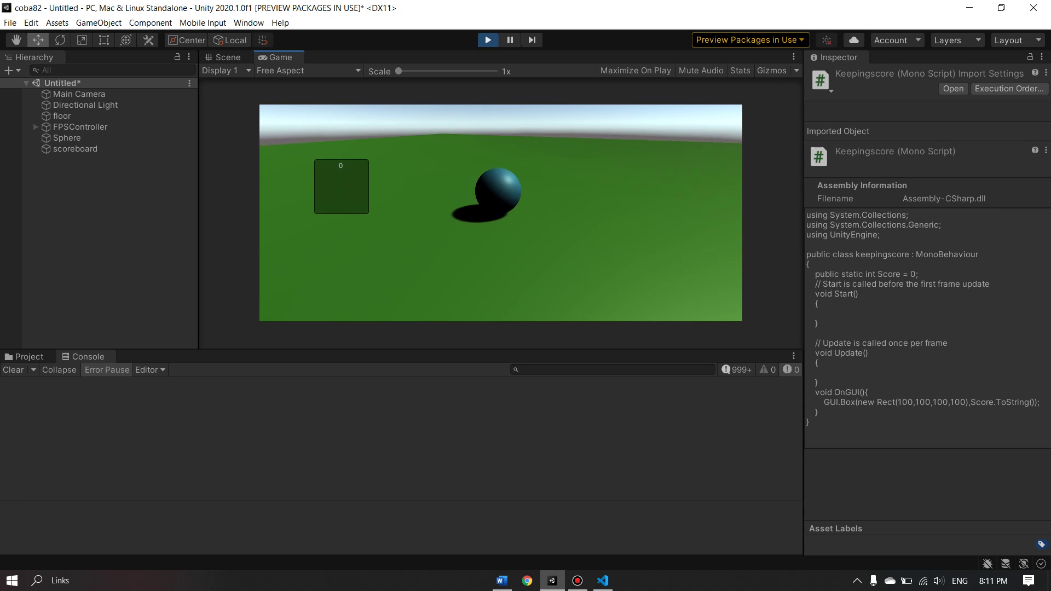